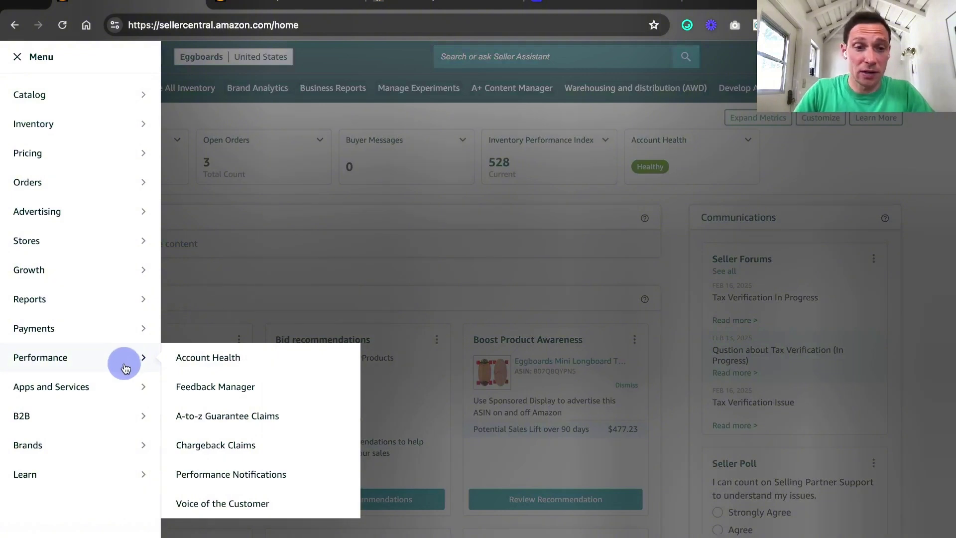
- Open the payments Reports Repository and request a unified Transaction report for the month of January 2025
mouse_move(43, 328)
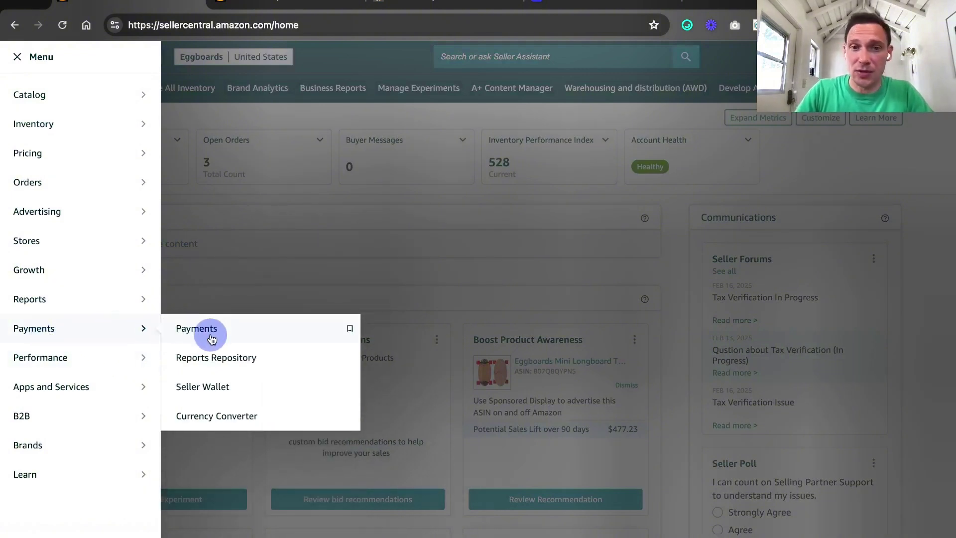
left_click(216, 357)
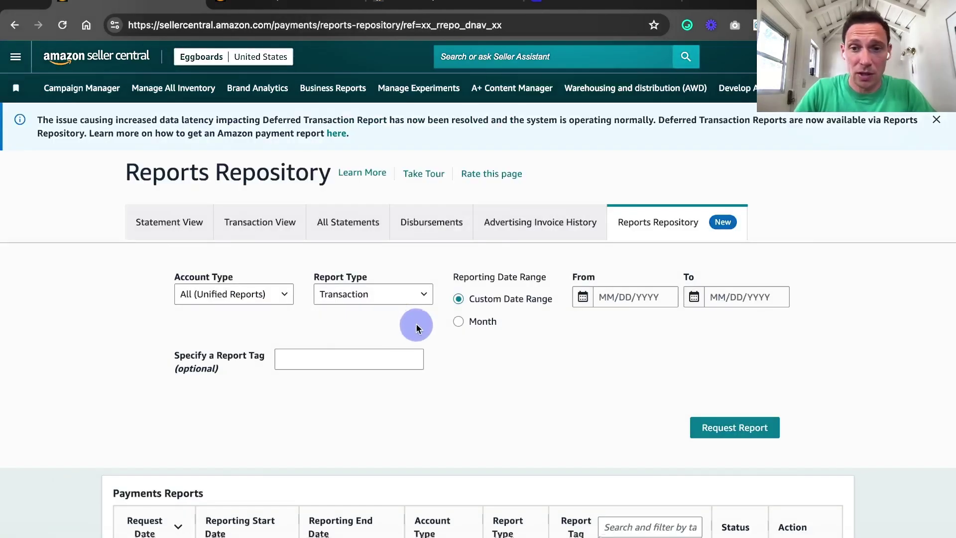
scroll(570, 318, "down", 1)
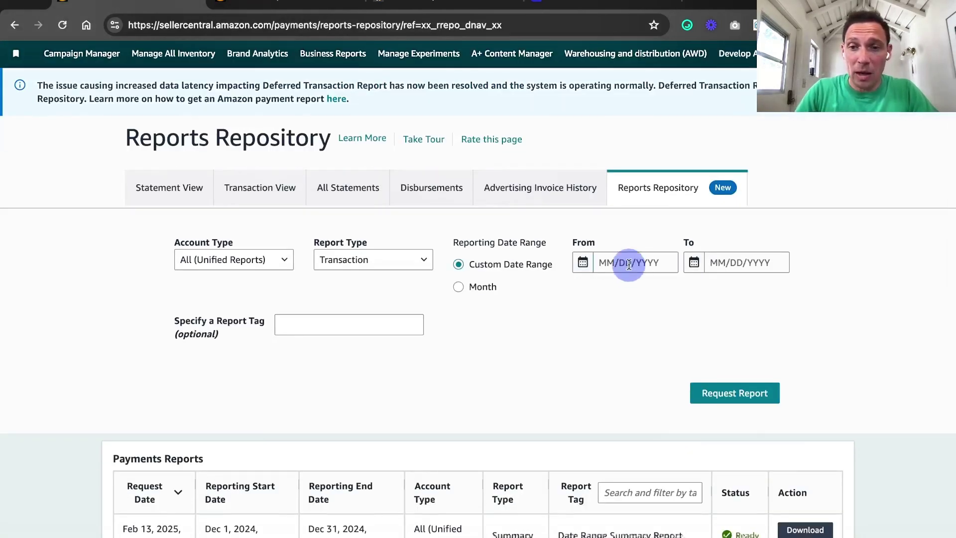
left_click(628, 265)
left_click(501, 287)
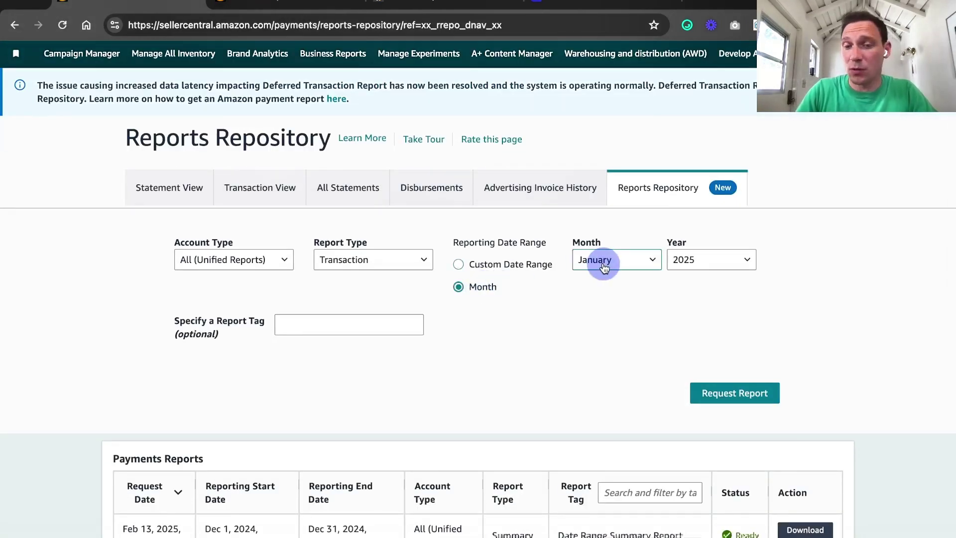
left_click(731, 393)
- Download the ready January 2025 Date Range Summary Report PDF to the Desktop, then open it and look it over
scroll(865, 330, "down", 5)
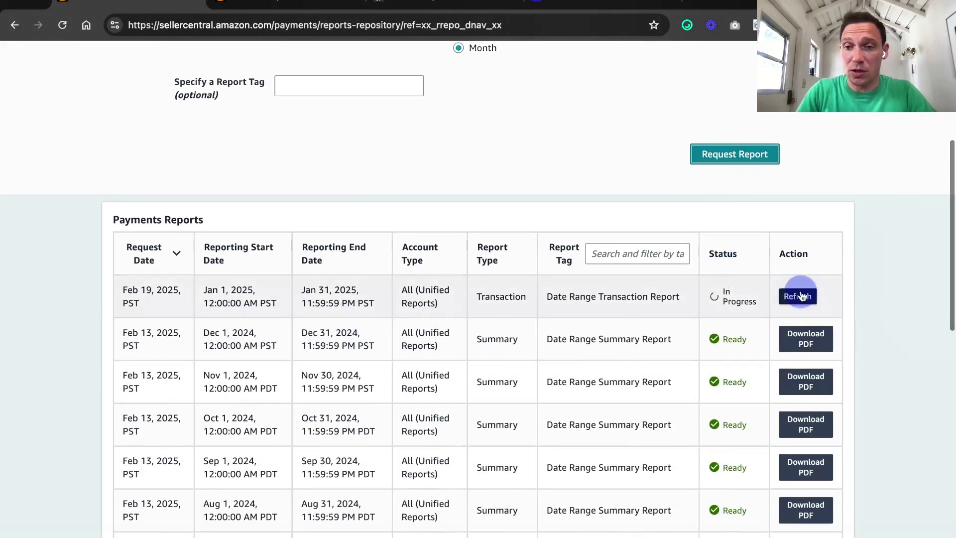
scroll(732, 299, "down", 10)
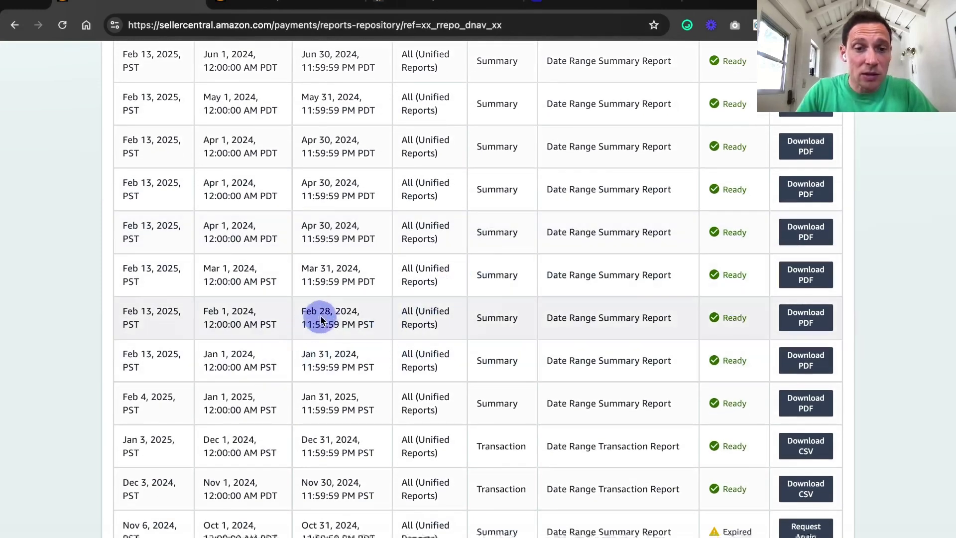
left_click(806, 401)
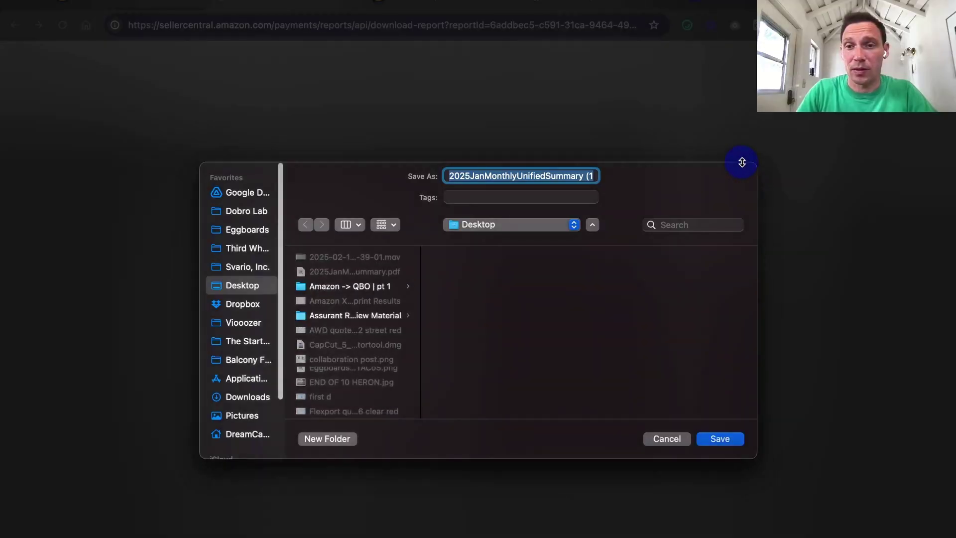
left_click(720, 439)
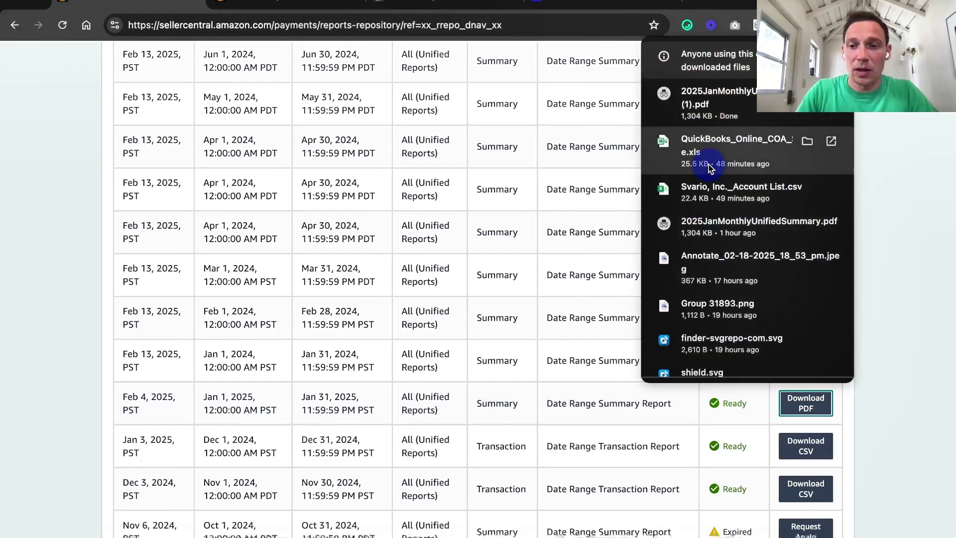
left_click(727, 98)
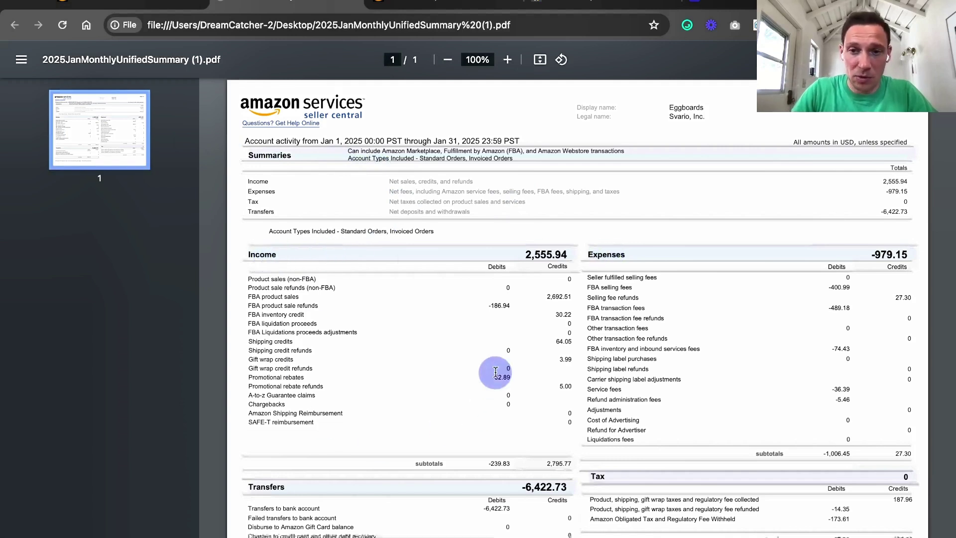
scroll(657, 269, "down", 2)
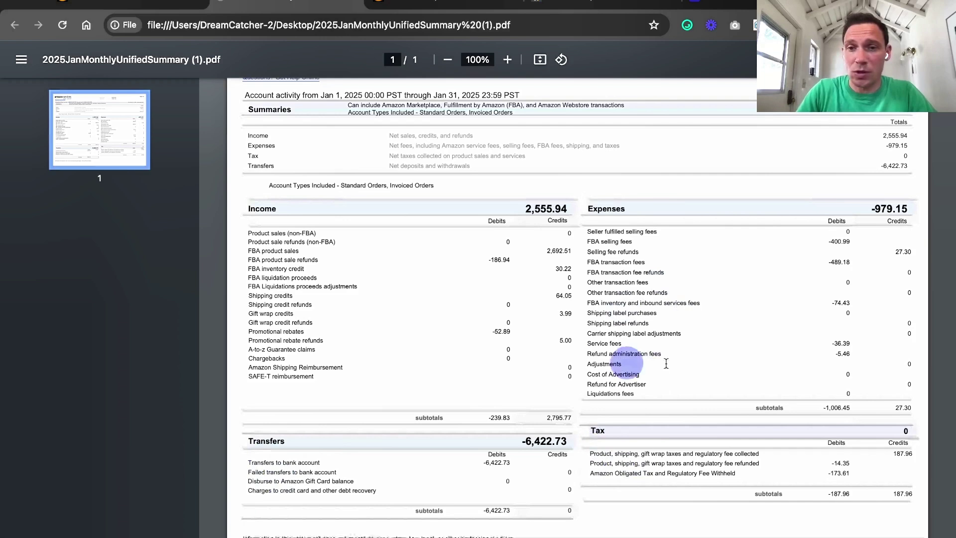
scroll(673, 282, "up", 2)
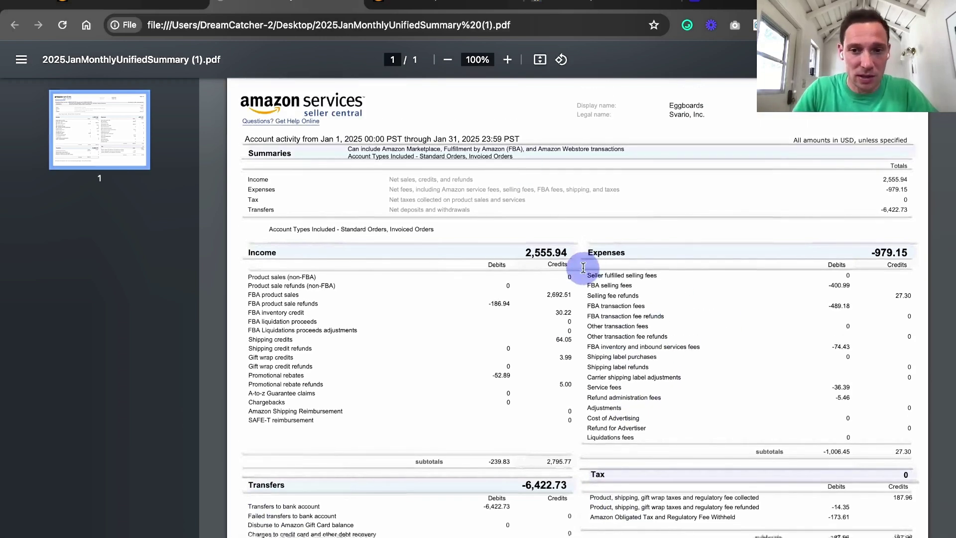
- Load a fresh Sales Dashboard in Business Reports and apply a custom date range of 1/1/2025 to 1/31/2025
left_click(422, 3)
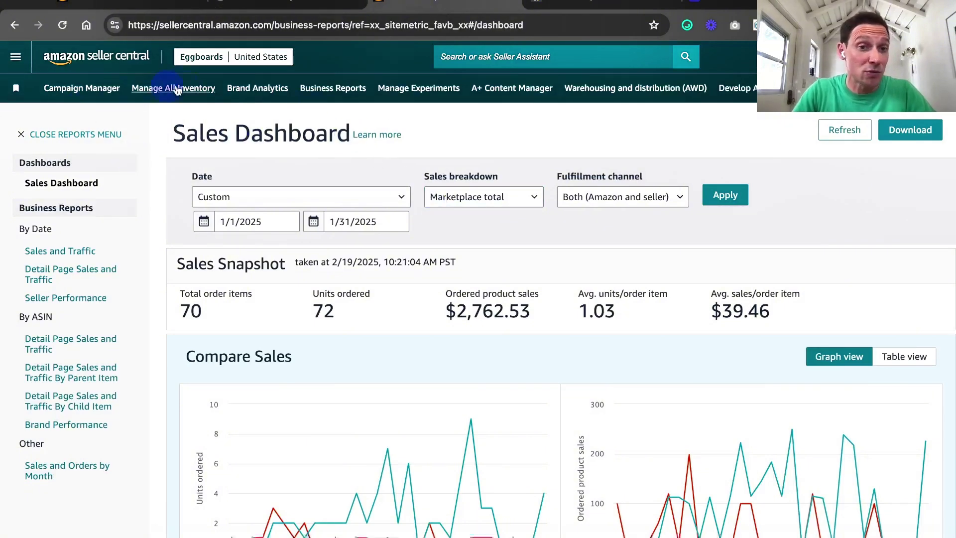
left_click(336, 88)
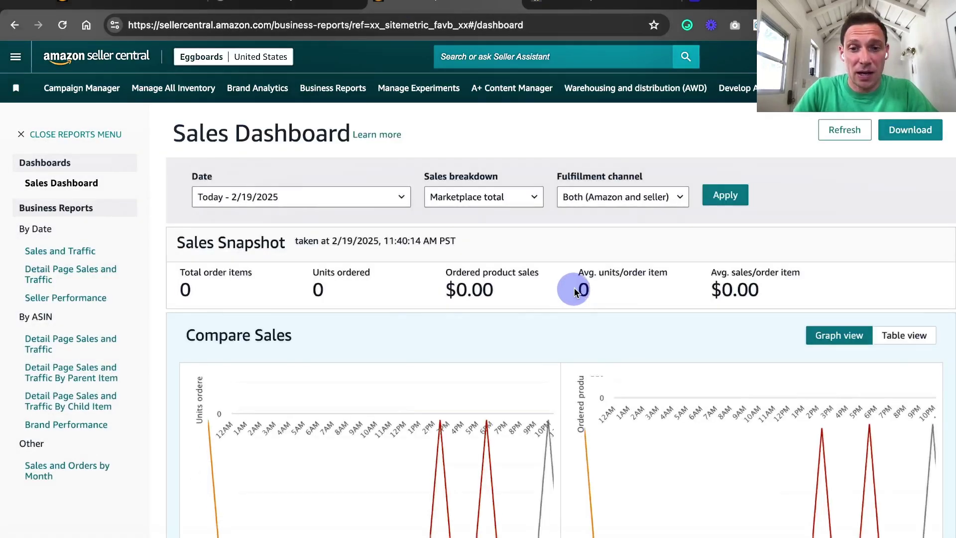
left_click(274, 197)
left_click(234, 331)
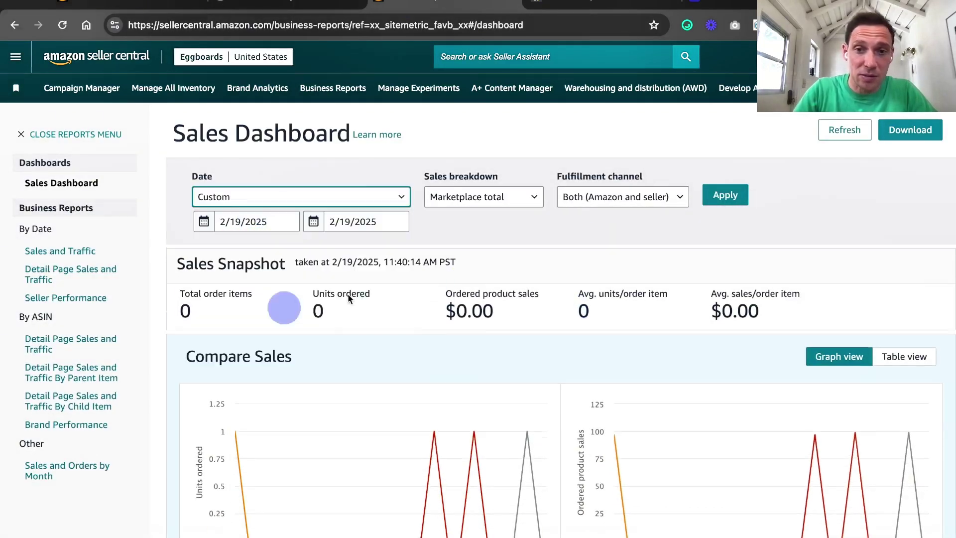
left_click(242, 221)
left_click(205, 243)
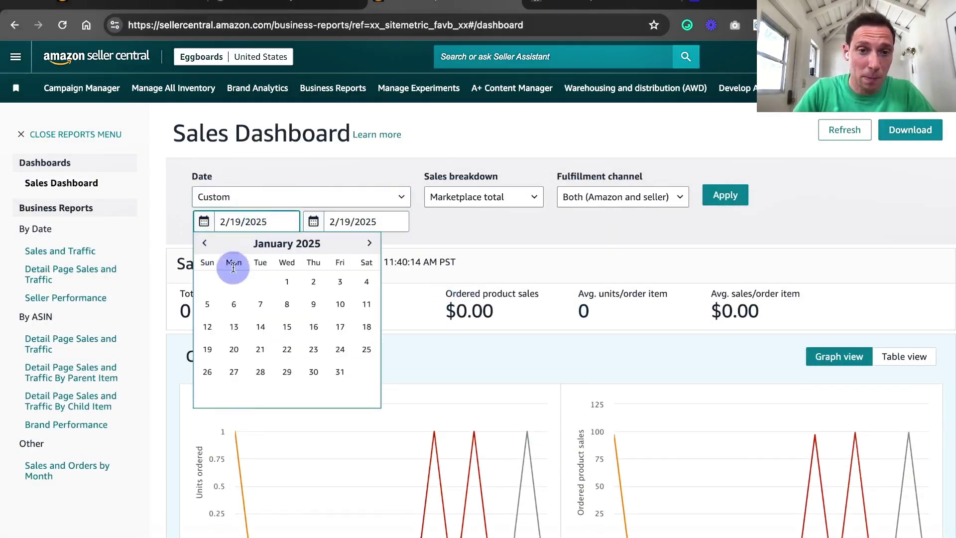
left_click(288, 282)
left_click(349, 221)
left_click(314, 242)
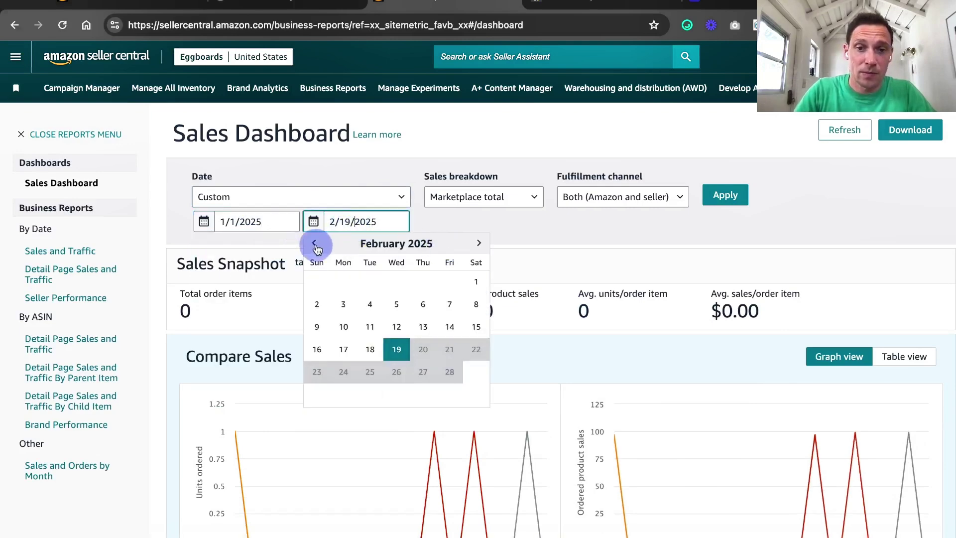
left_click(451, 386)
left_click(712, 200)
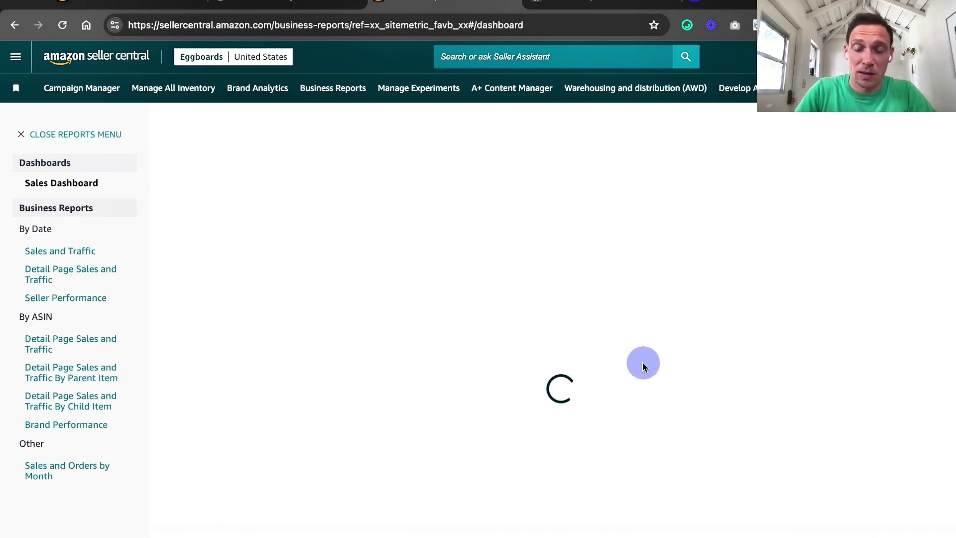
- Compare the dashboard's January ordered product sales with the income total and FBA product sales in the summary PDF
scroll(498, 228, "down", 2)
left_click_drag(458, 214, 532, 215)
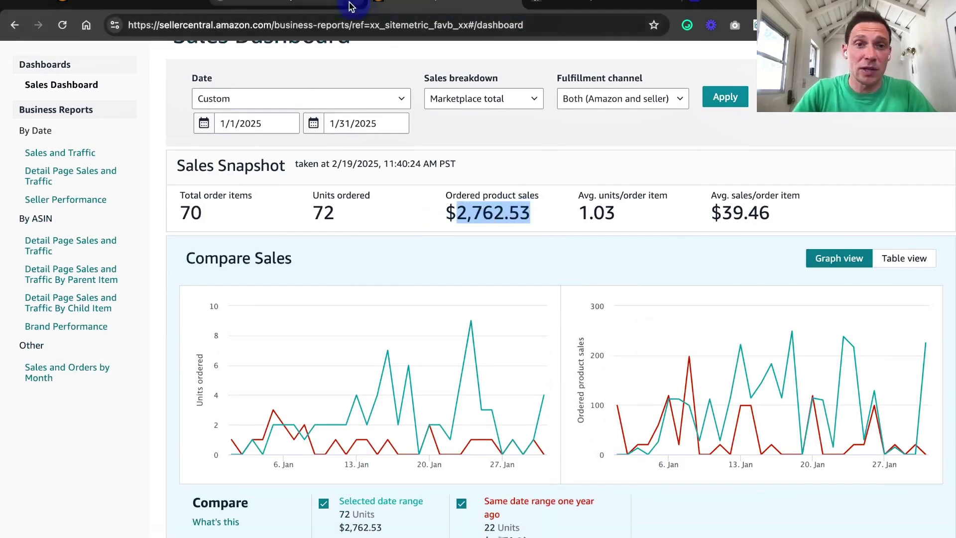
left_click(308, 7)
left_click_drag(527, 253, 567, 252)
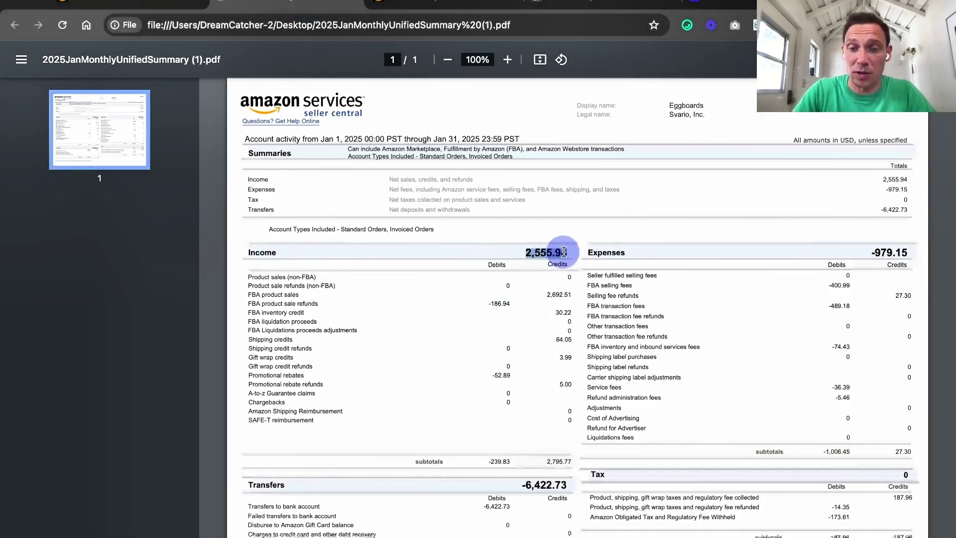
left_click_drag(569, 297, 565, 293)
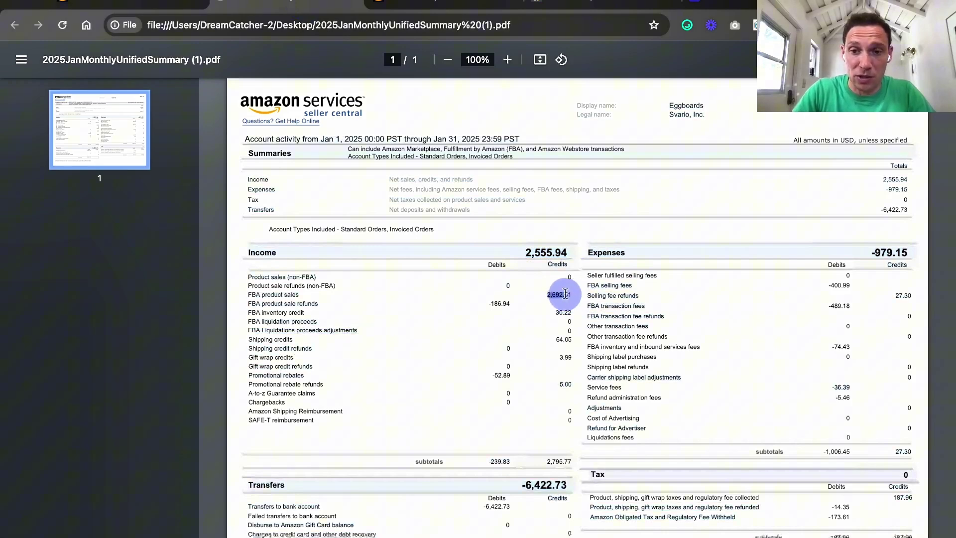
left_click(430, 6)
scroll(532, 268, "down", 1)
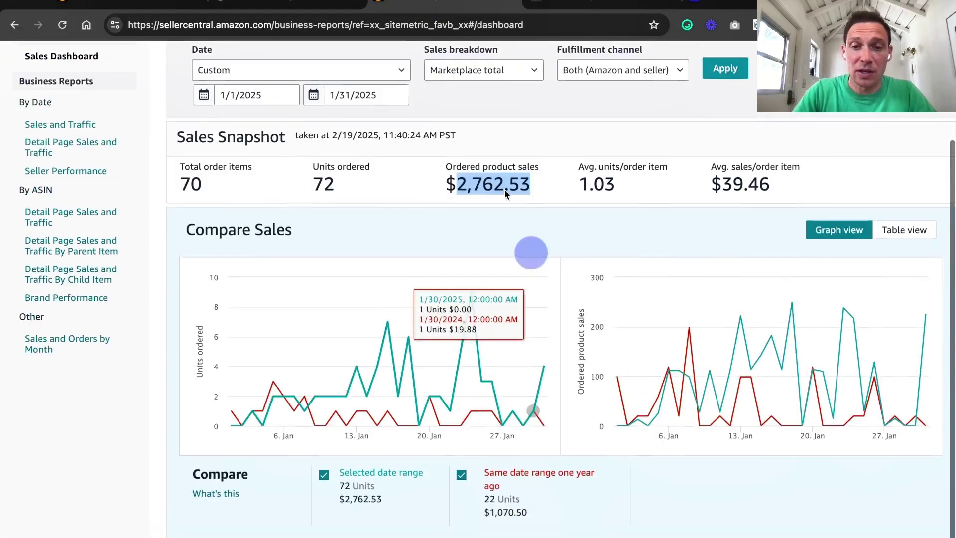
scroll(529, 252, "up", 3)
- Examine the summary PDF's income lines for FBA inventory credit, product sale refunds, shipping credits, gift wrap credits and promotional rebates
left_click(279, 6)
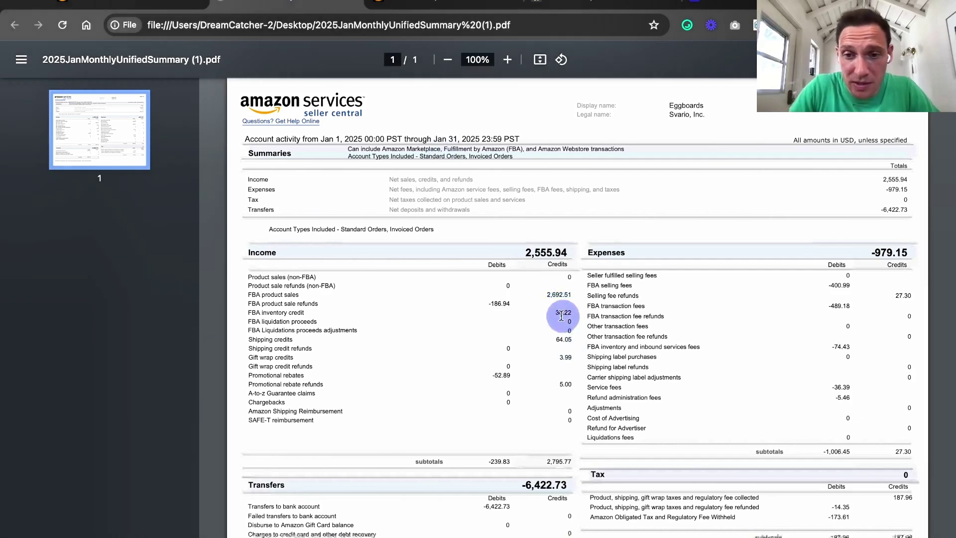
left_click_drag(549, 312, 574, 313)
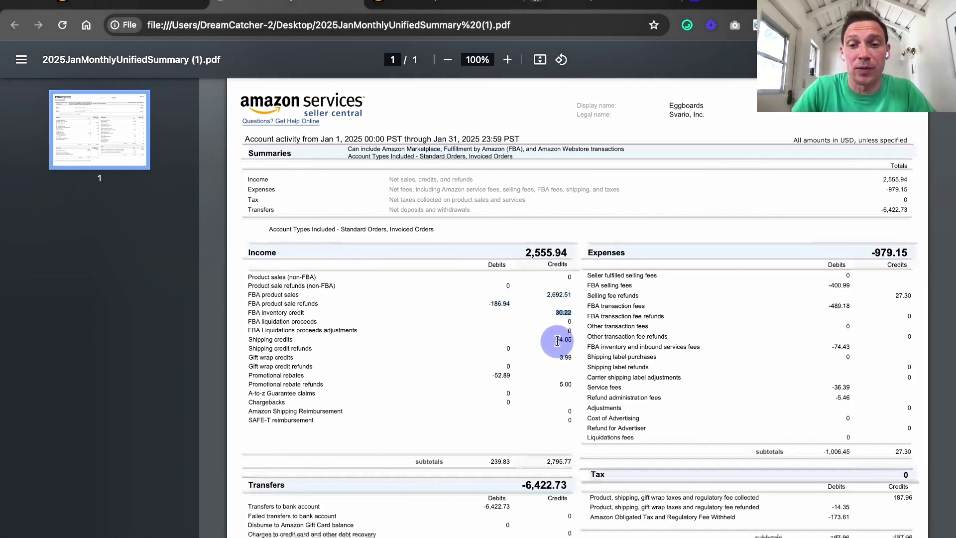
double_click(558, 340)
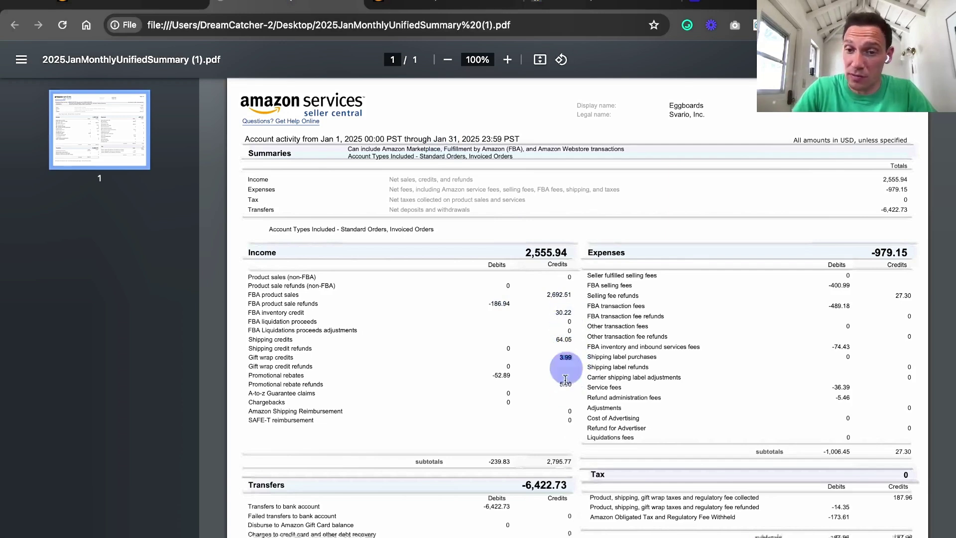
double_click(568, 321)
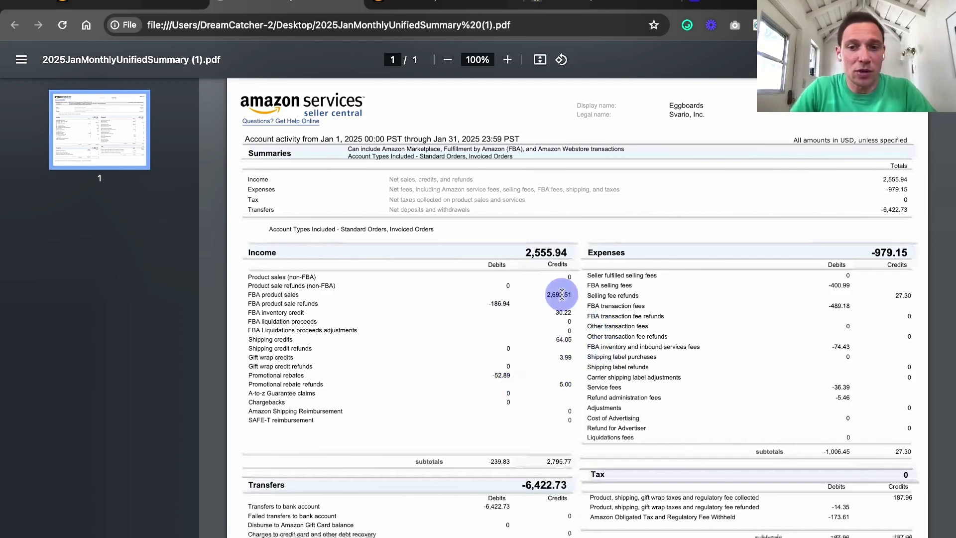
double_click(500, 303)
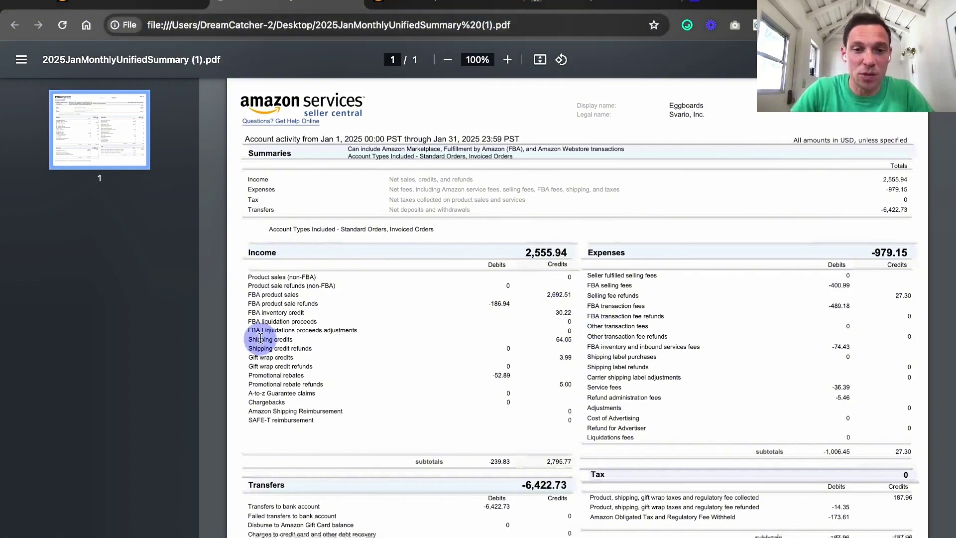
left_click_drag(257, 339, 293, 340)
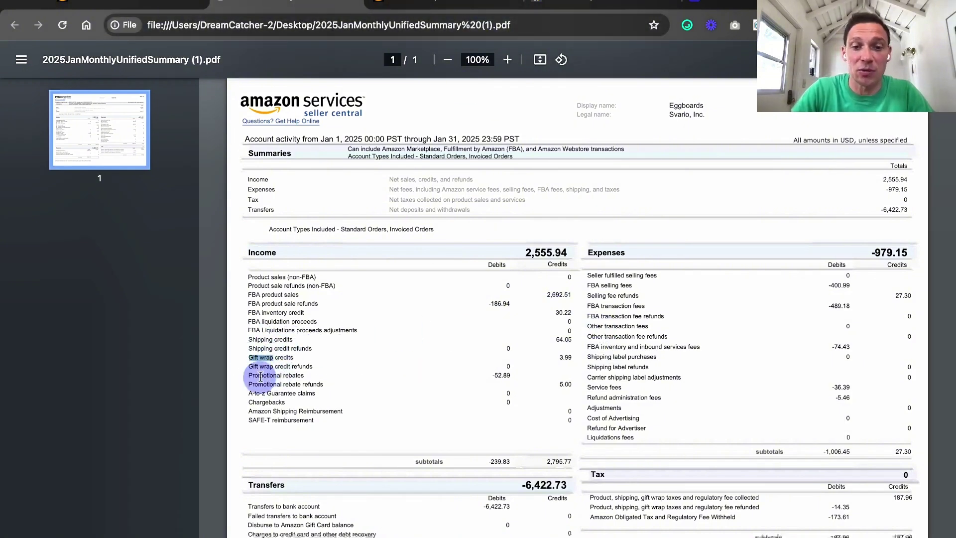
left_click_drag(258, 375, 328, 382)
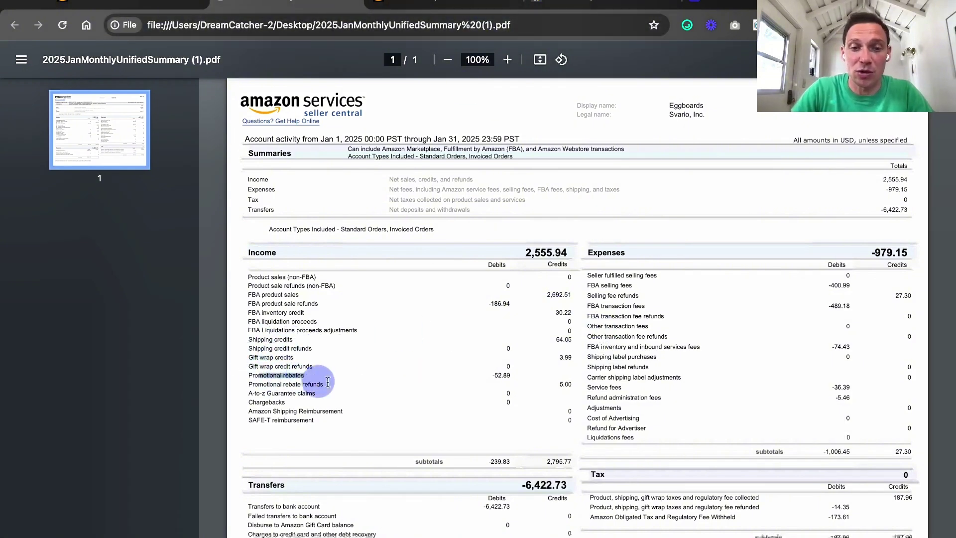
left_click(447, 2)
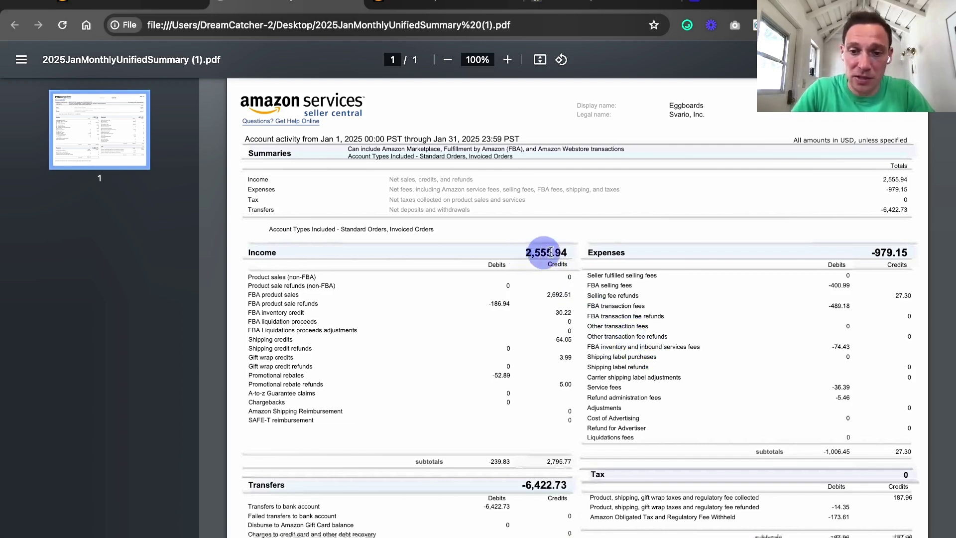
- Examine the transfers total and the non-FBA product sales and refund lines in the summary PDF
left_click_drag(520, 486, 561, 485)
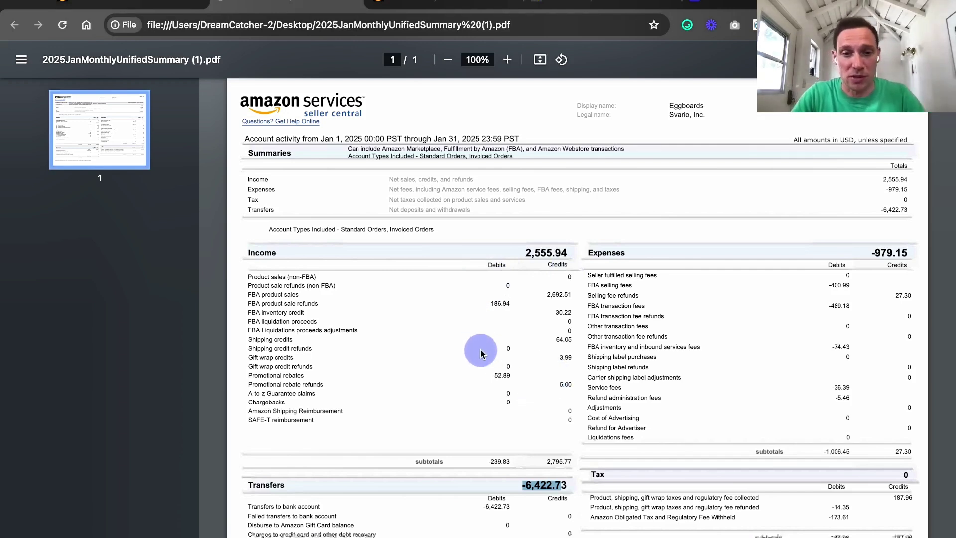
left_click_drag(244, 277, 316, 277)
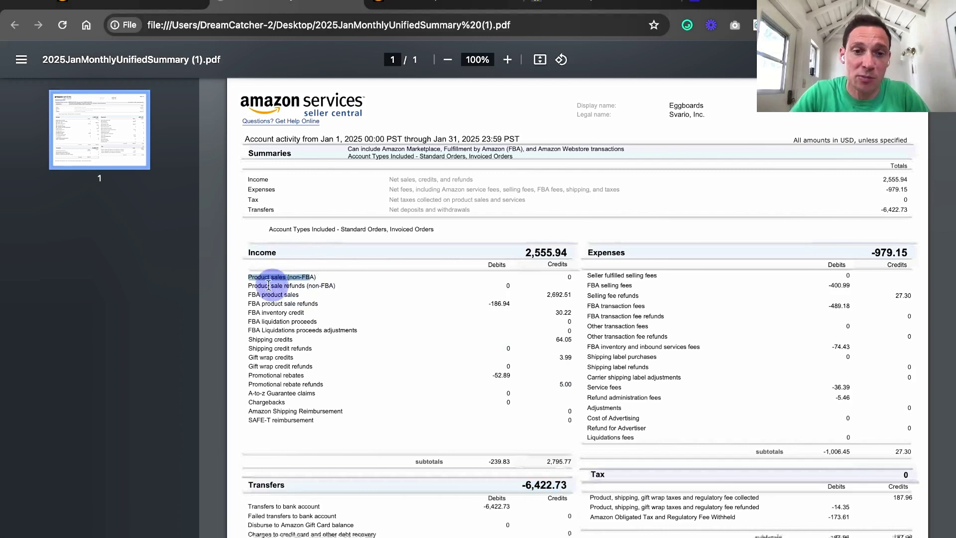
left_click_drag(248, 285, 363, 286)
left_click(378, 297)
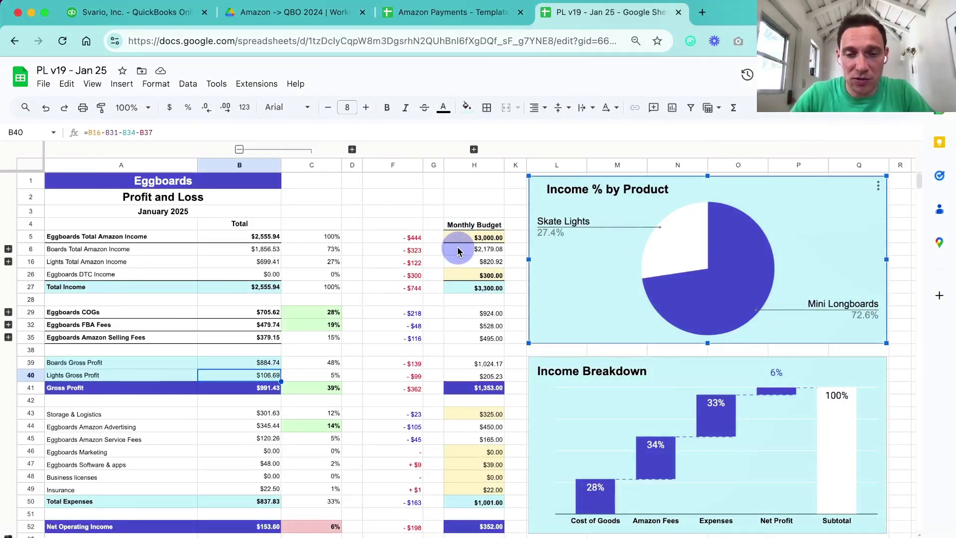
- In the Google Sheets January 2025 Profit and Loss report, set the zoom to 150% and select the Boards Total Amazon Income label
left_click(389, 199)
key("Up")
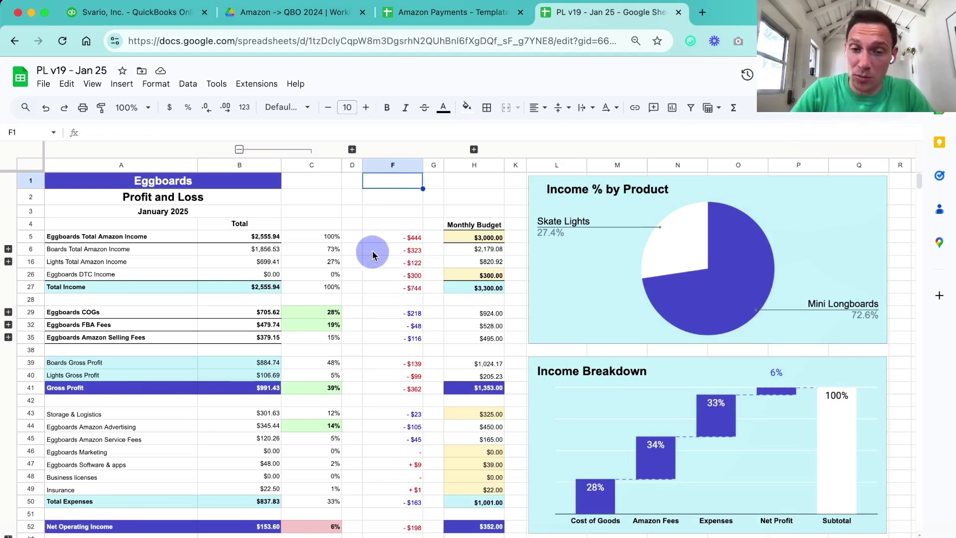
left_click(133, 107)
left_click(134, 223)
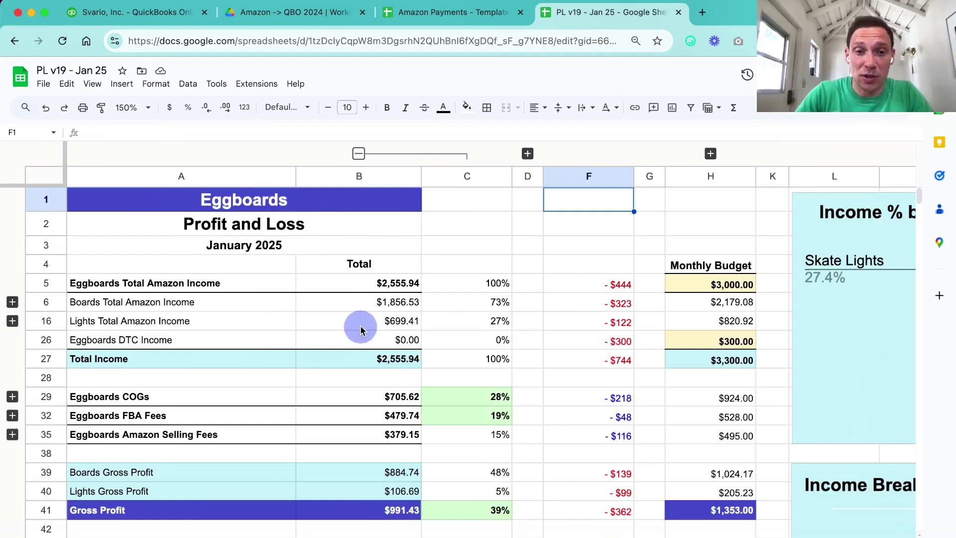
left_click(102, 302)
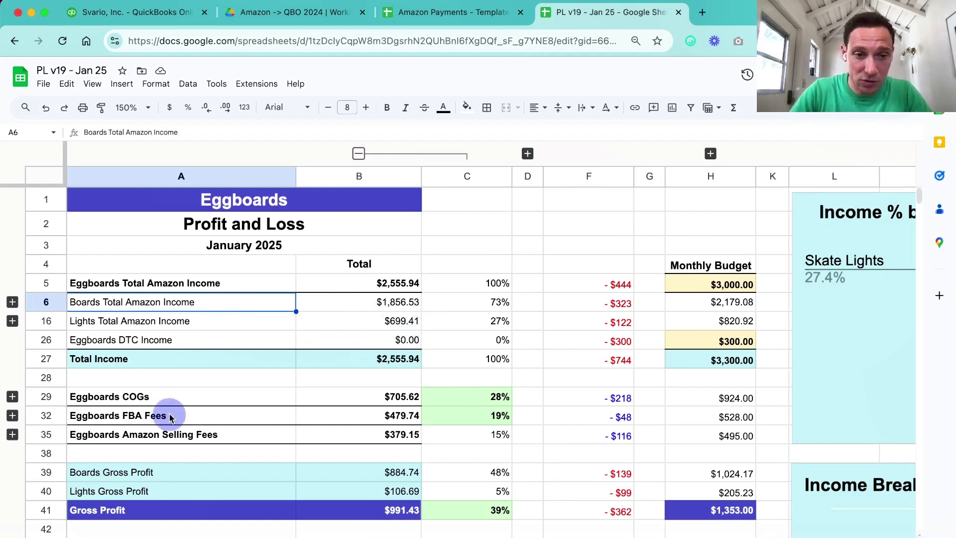
- Expand and collapse the Eggboards COGs, FBA Fees and Amazon Selling Fees groups to examine their per-product lines
left_click(12, 396)
left_click(96, 417)
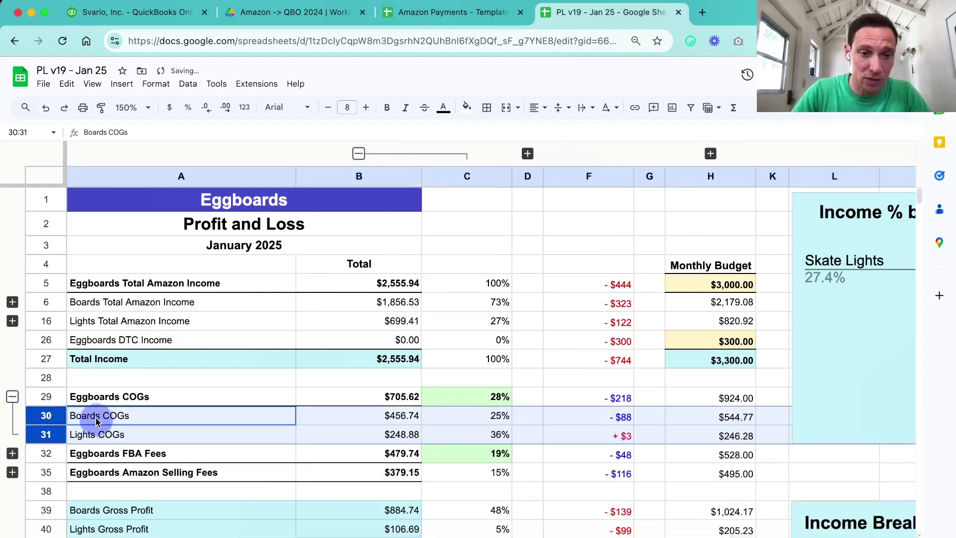
left_click(12, 397)
left_click(13, 417)
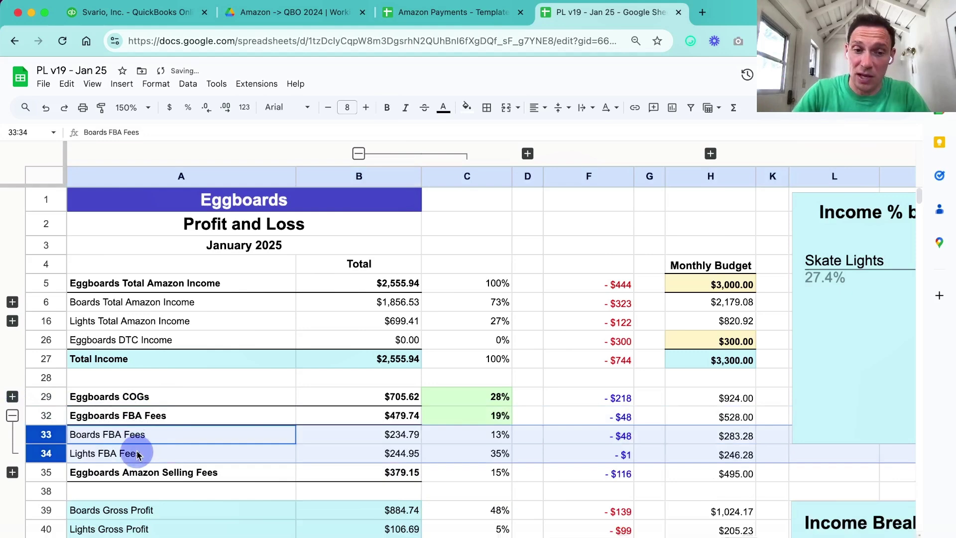
left_click(12, 416)
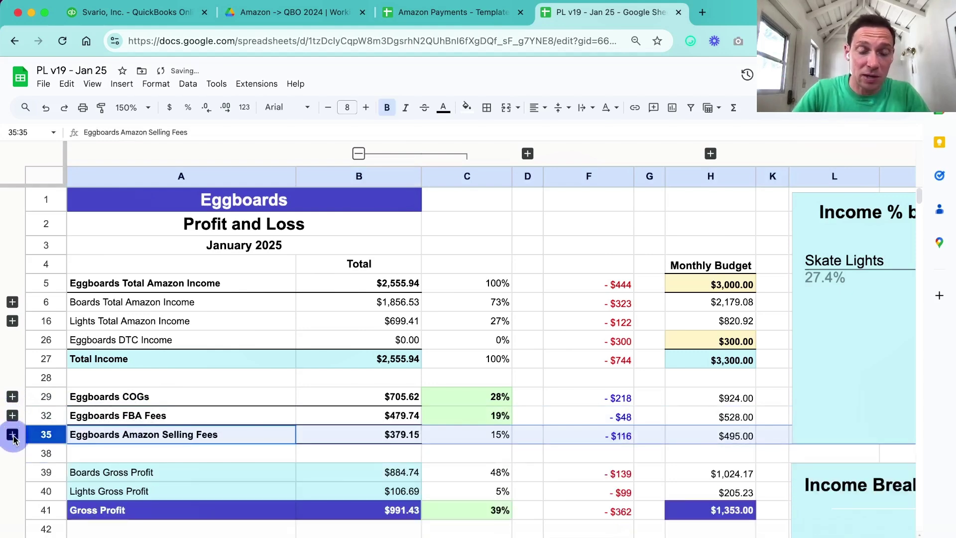
left_click(13, 434)
left_click(12, 434)
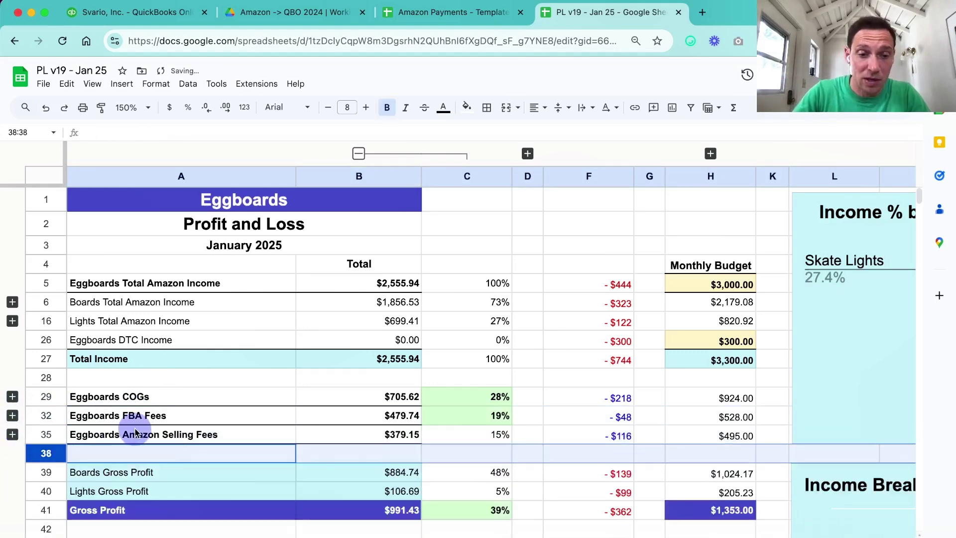
- Examine the Boards Gross Profit amount and compare the overall Gross Profit and its percentage with the Eggboards Total Amazon Income
left_click(402, 473)
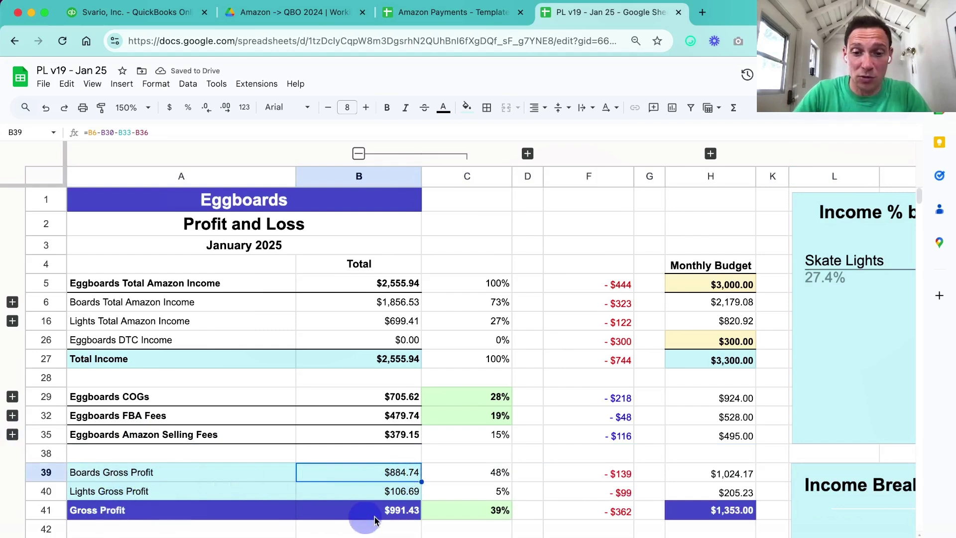
left_click(495, 515)
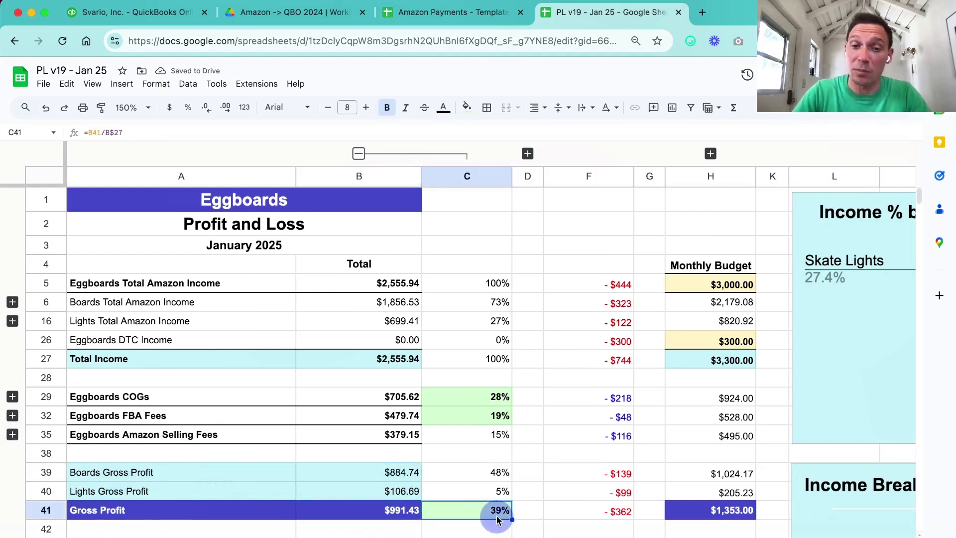
left_click(396, 284)
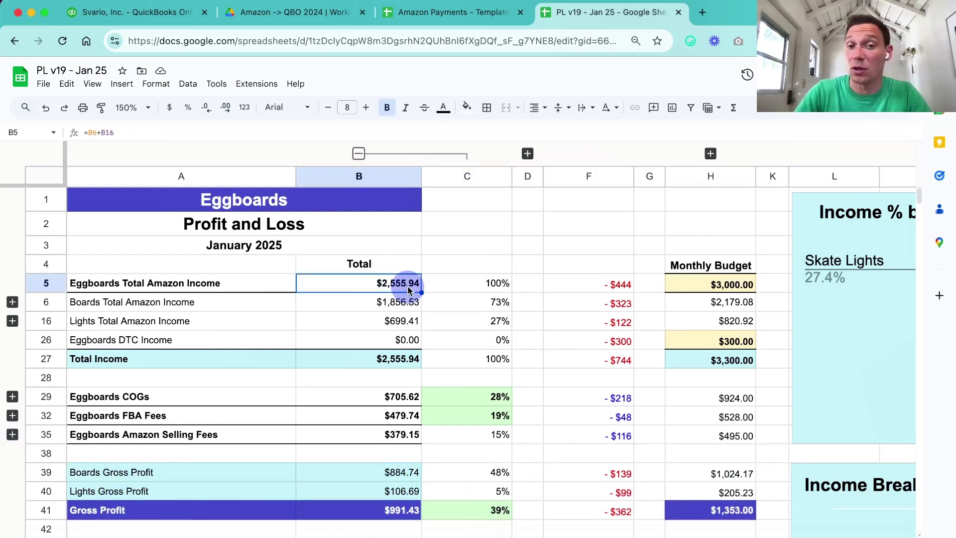
left_click(413, 511)
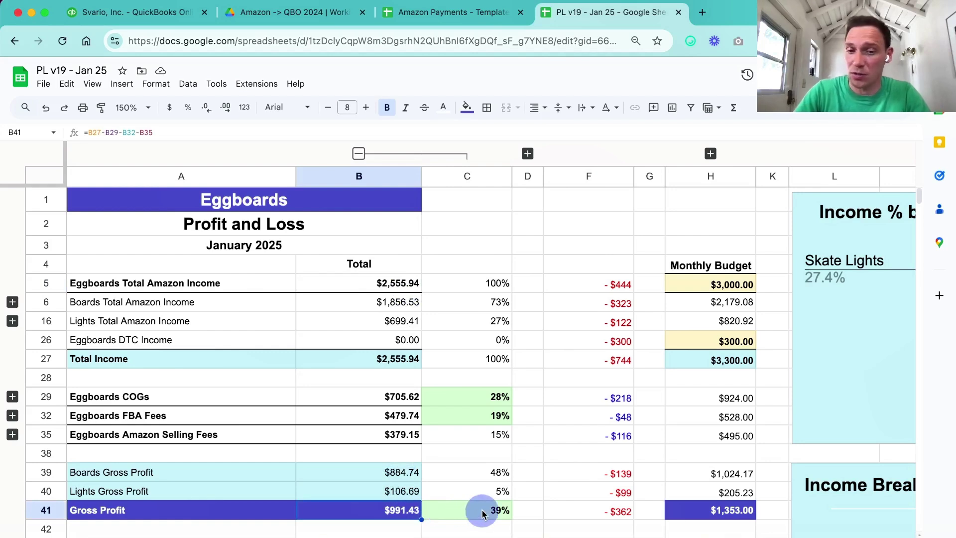
- Compare the gross profit percentages of the Boards and Lights product lines
left_click(498, 476)
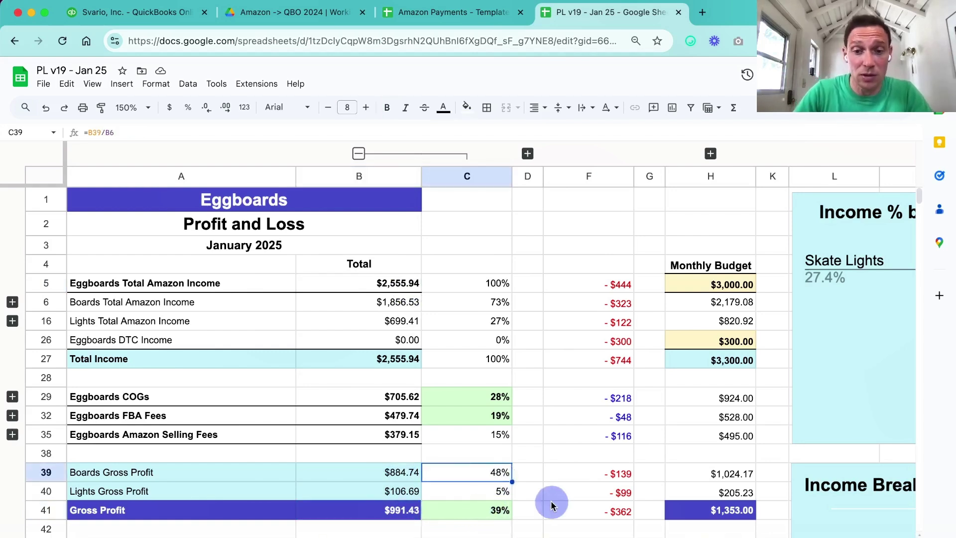
left_click(201, 473)
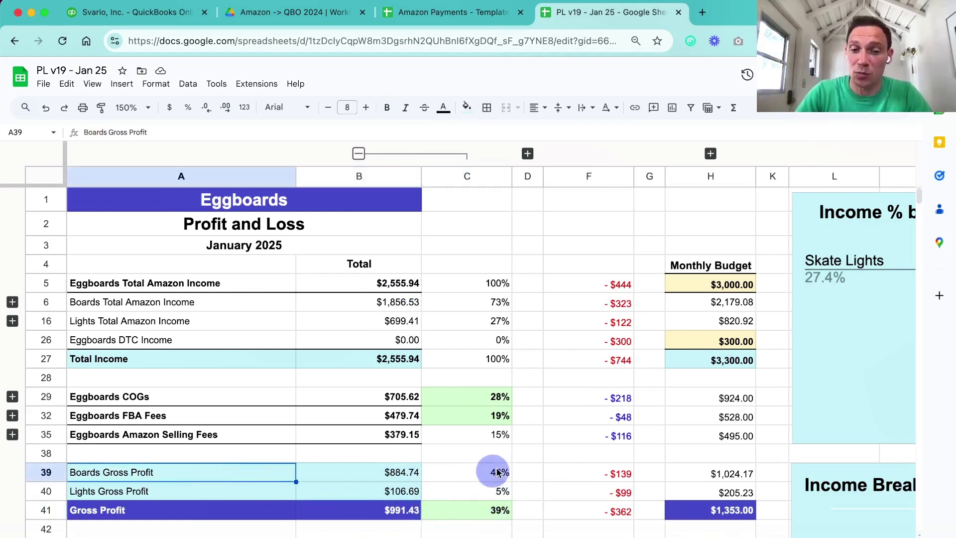
left_click(507, 474)
left_click(504, 494)
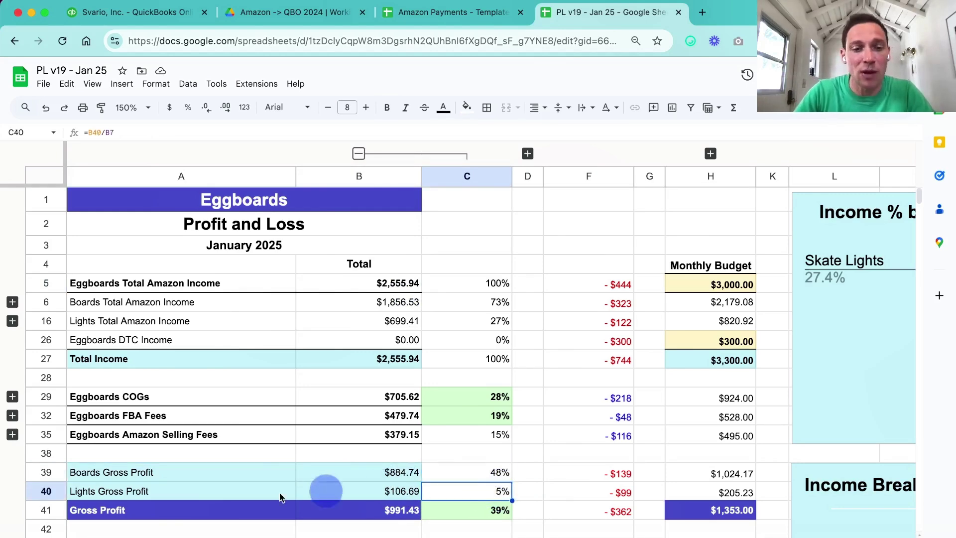
left_click(209, 494)
left_click(499, 495)
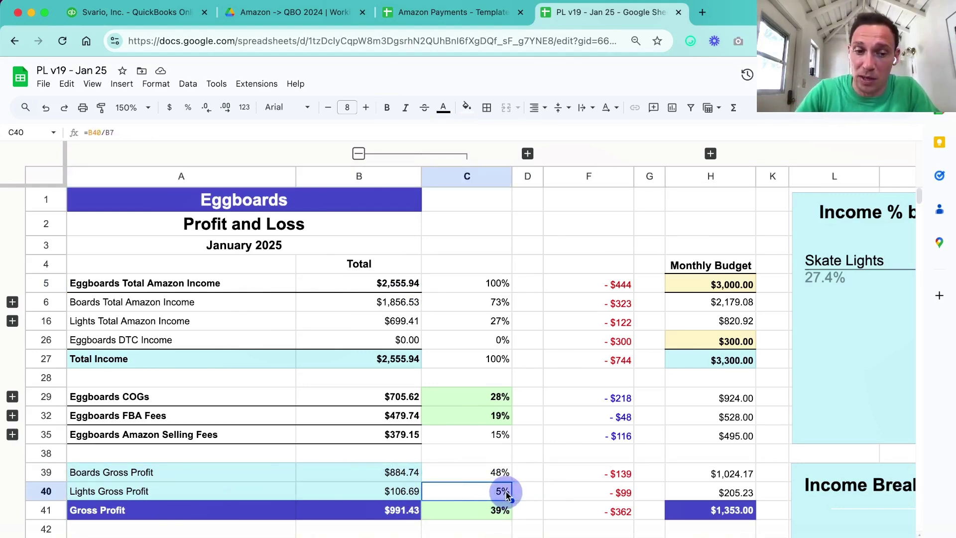
- Examine the Storage & Logistics and Eggboards Amazon Advertising expense lines
scroll(497, 485, "down", 5)
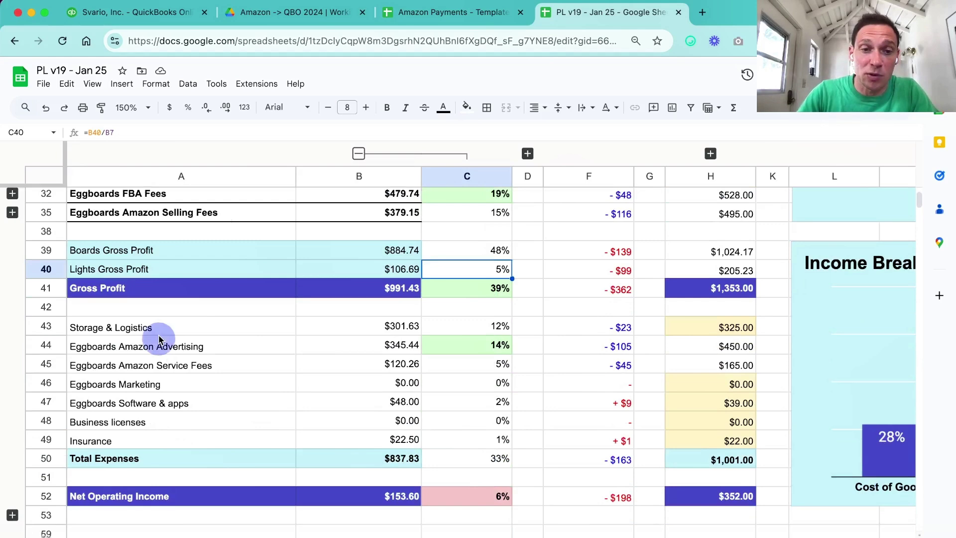
left_click(197, 330)
left_click(206, 347)
scroll(342, 348, "up", 2)
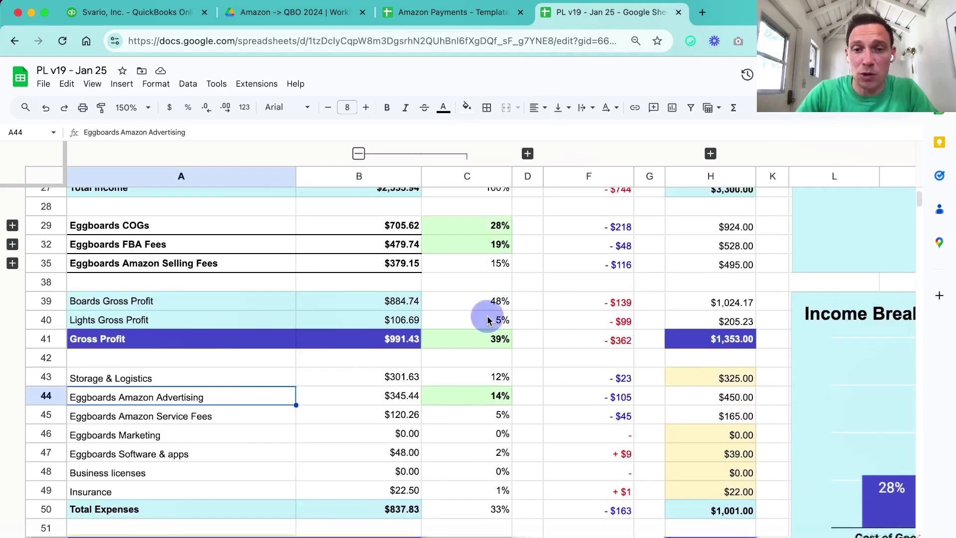
- Check the Lights Gross Profit line and its percentage against the costs and fees above it
left_click(487, 321)
scroll(507, 323, "up", 3)
left_click(525, 403)
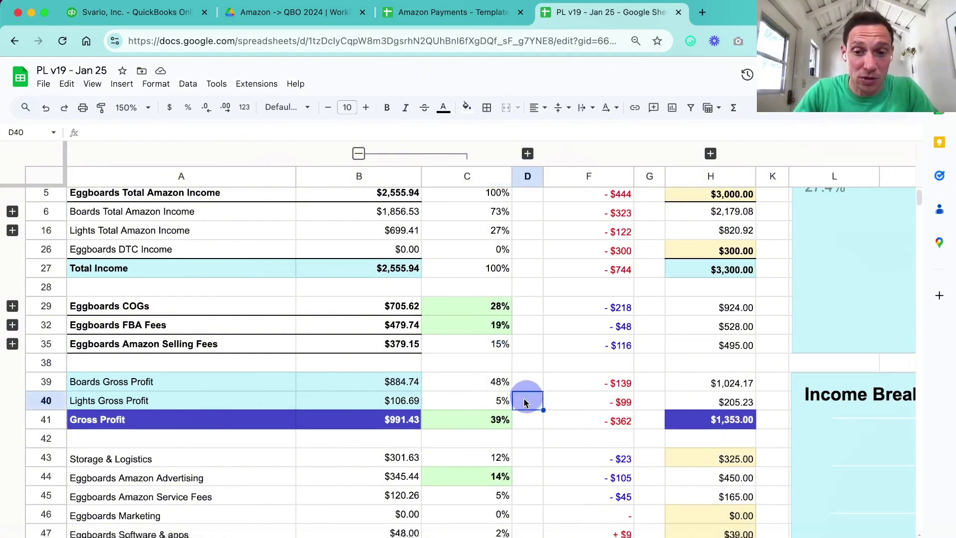
scroll(524, 403, "up", 3)
left_click(188, 491)
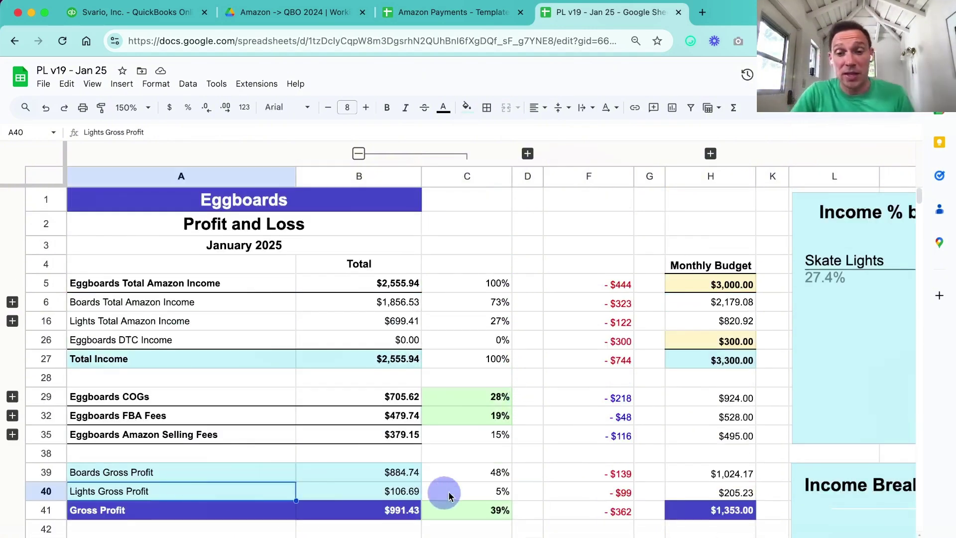
left_click(468, 490)
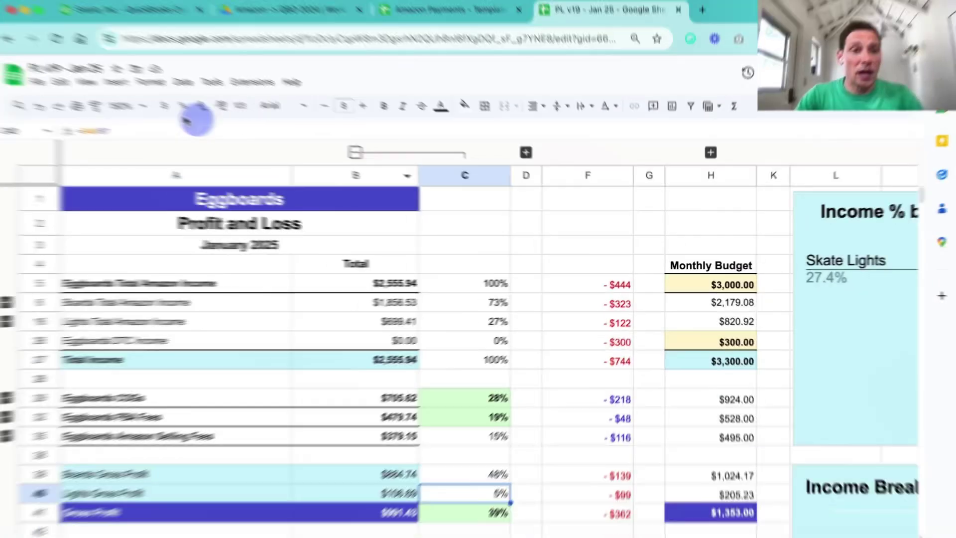
- Set the sheet zoom to 100% and select the empty cell F2
left_click(130, 107)
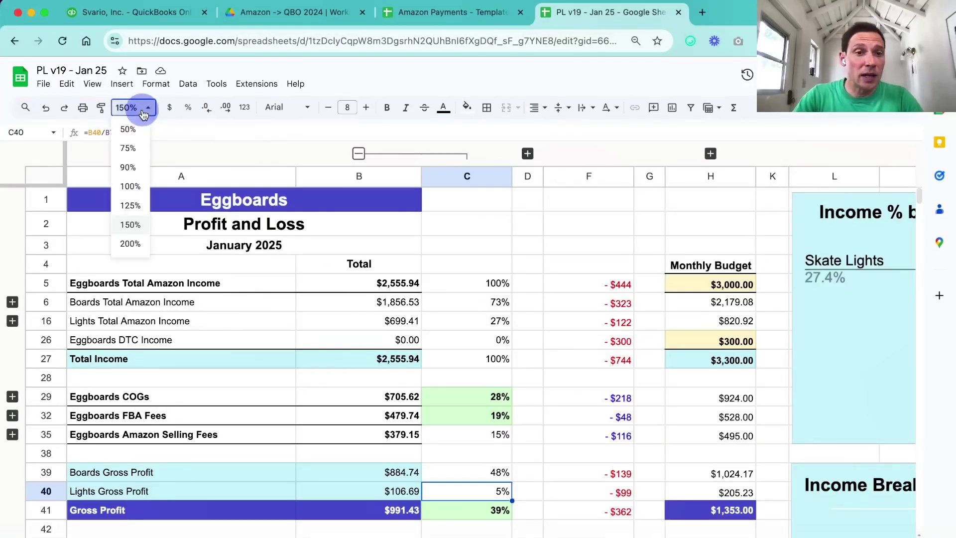
left_click(130, 189)
left_click(390, 199)
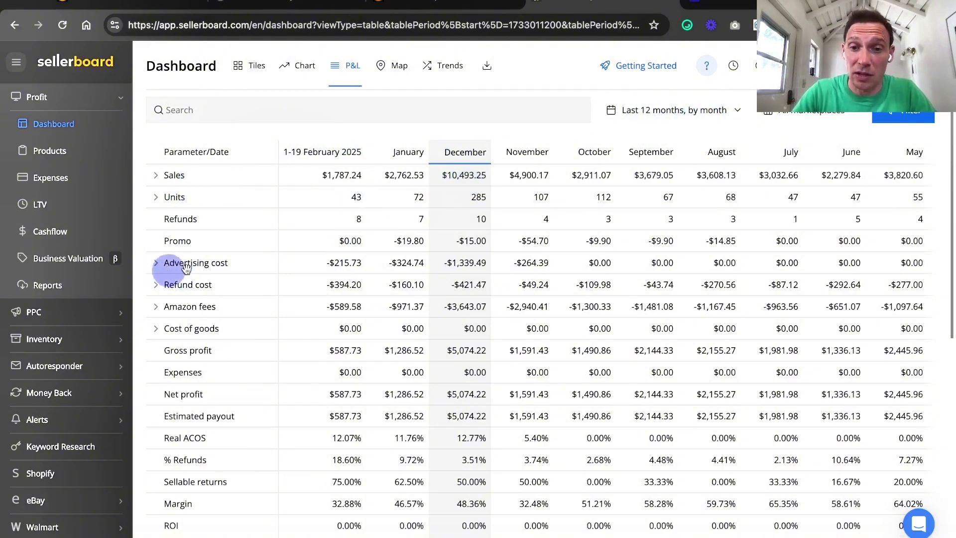
- In sellerboard's P&L table, expand the Sales row to examine its breakdown by month, and collapse it again
left_click(156, 177)
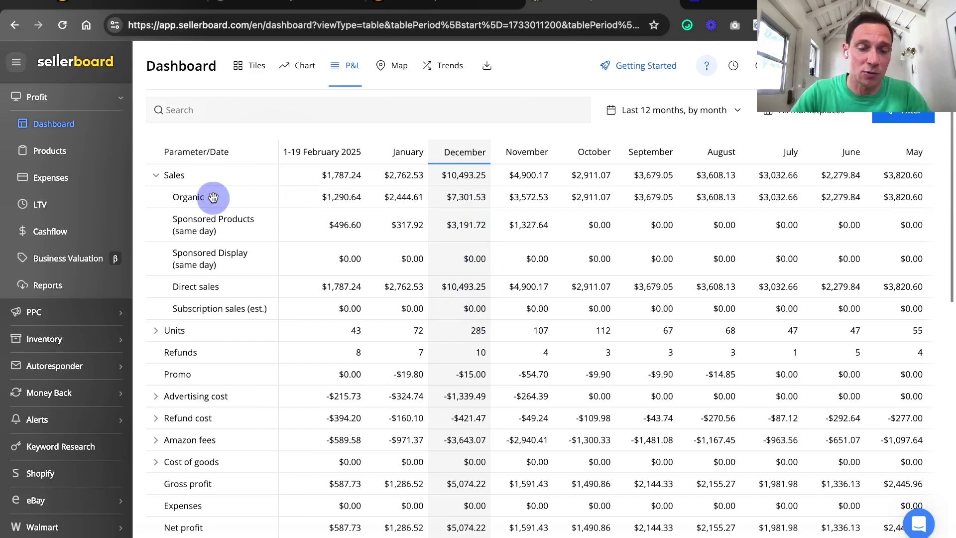
left_click(157, 180)
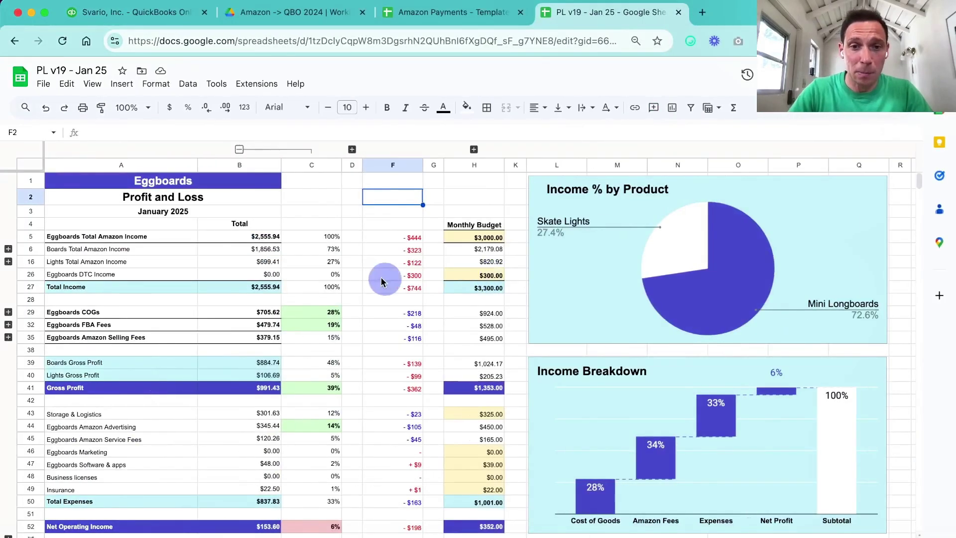
- Switch to the Google Sheets profit and loss report and examine the gross profit percentages for Boards, Lights and the total
left_click(386, 222)
left_click(316, 388)
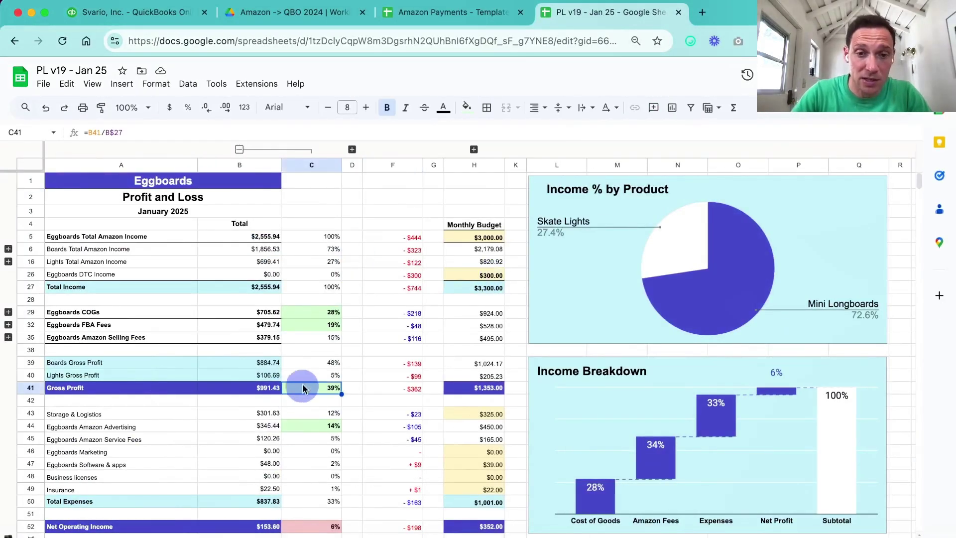
left_click_drag(316, 377, 319, 369)
left_click(366, 376)
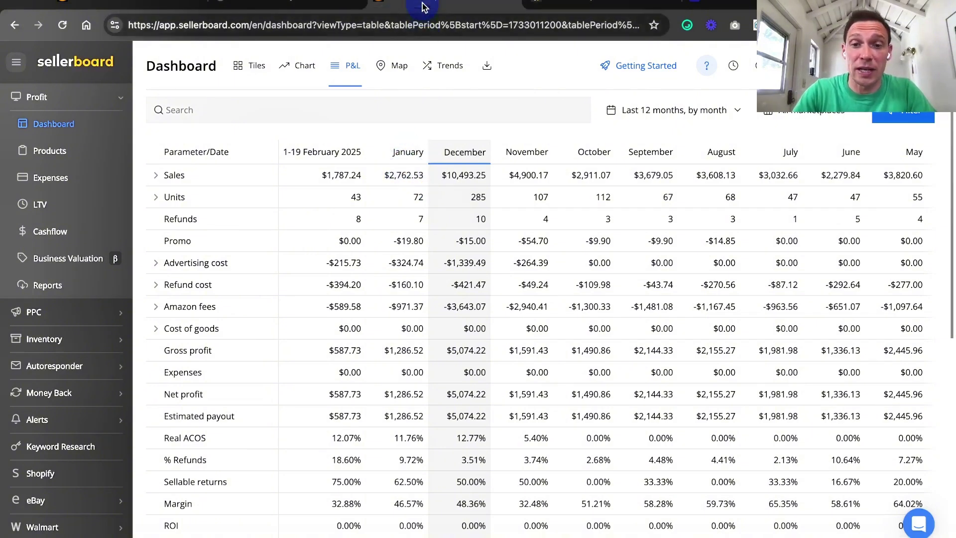
- Compare the January ordered product sales on Seller Central's Sales Dashboard with the income in the monthly summary PDF
left_click(438, 4)
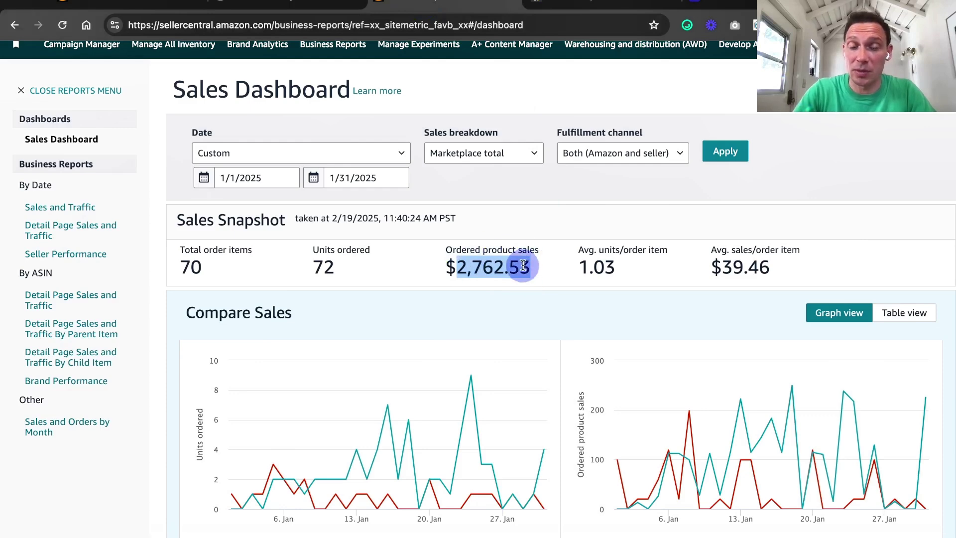
left_click(304, 2)
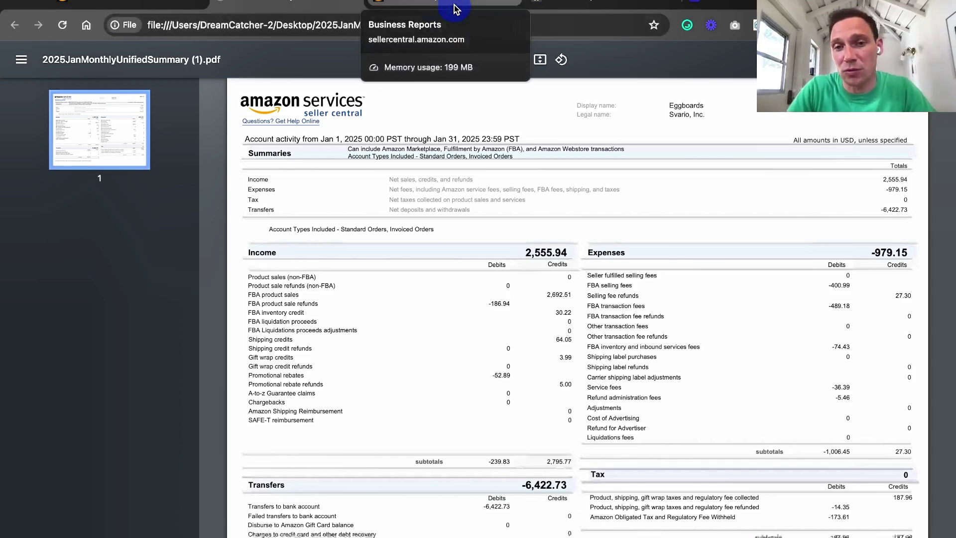
left_click(566, 4)
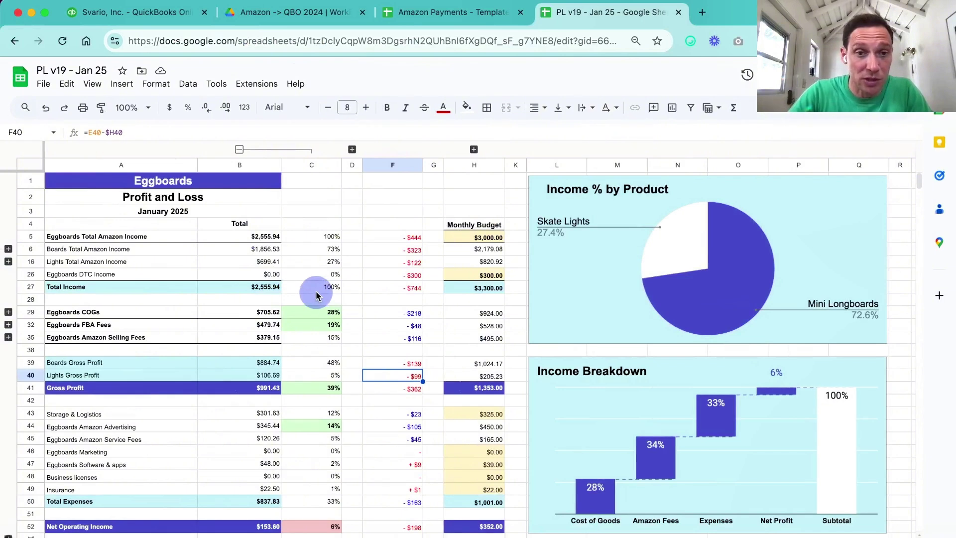
- In the Google Sheets profit and loss report, examine Net Operating Income and select A5:B41, from Total Amazon Income through Gross Profit
left_click(70, 526)
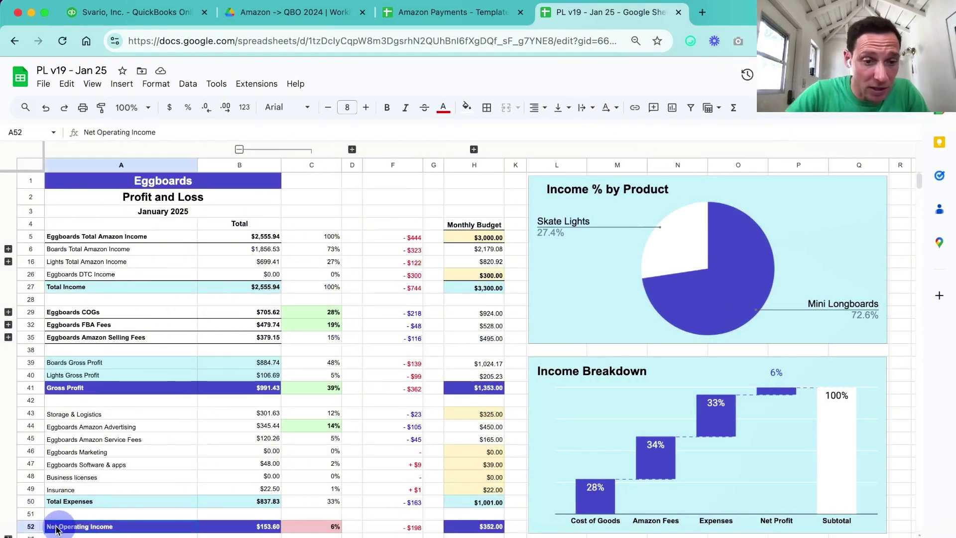
left_click(28, 526)
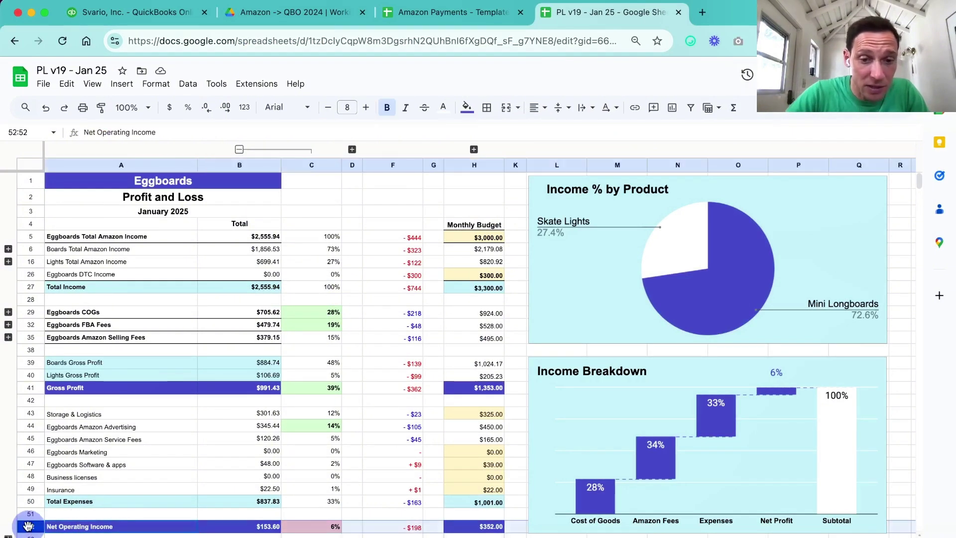
left_click(259, 526)
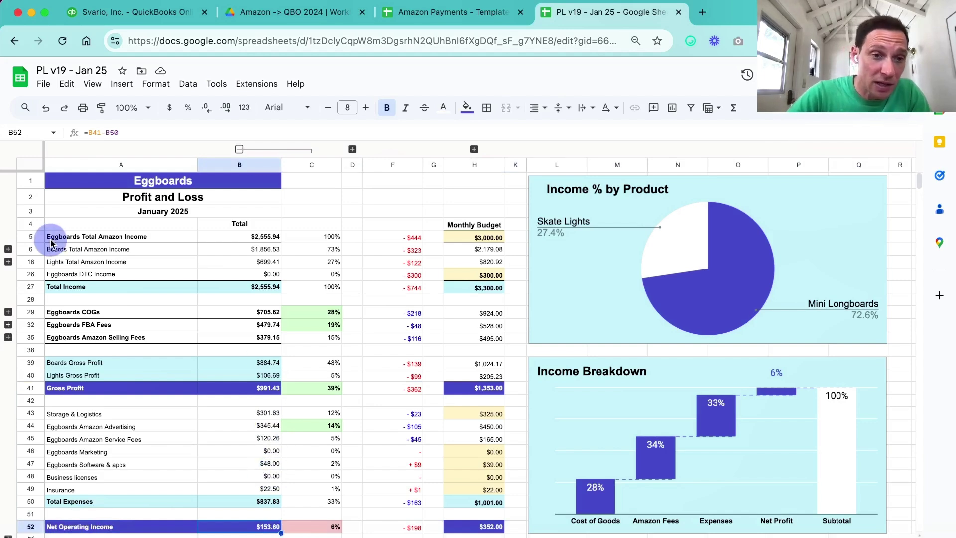
left_click_drag(80, 237, 260, 384)
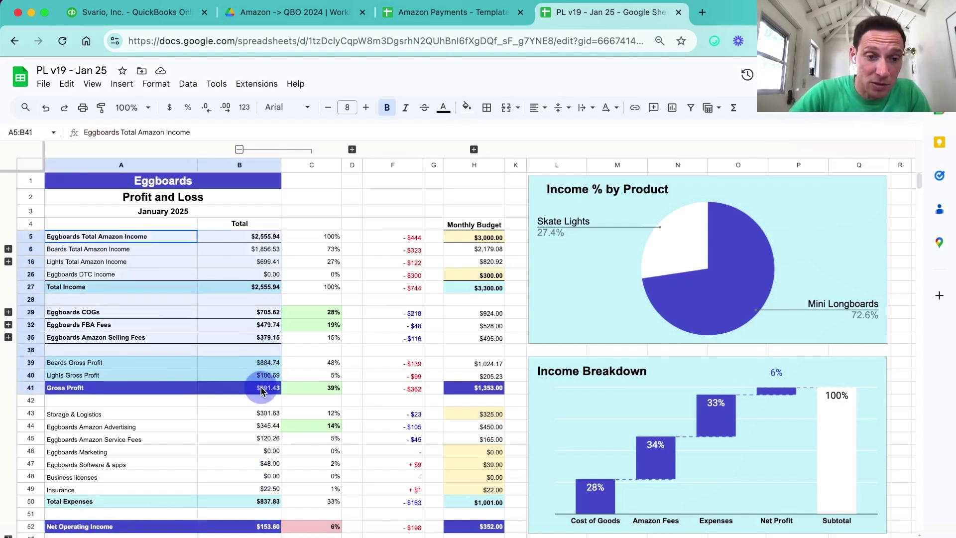
- Select the Storage & Logistics amount in the Total column and set the sheet zoom to 150%
left_click(235, 453)
left_click(121, 417)
left_click(259, 418)
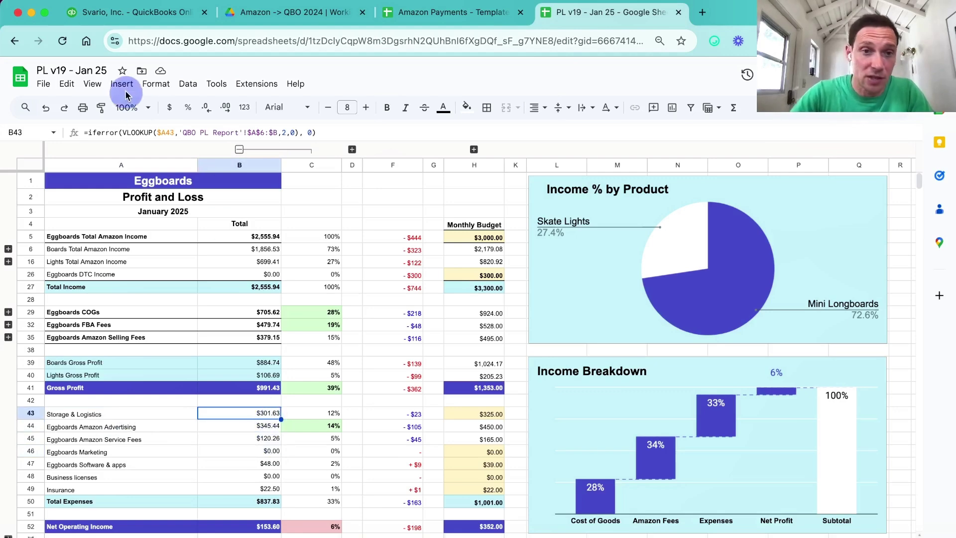
left_click(128, 107)
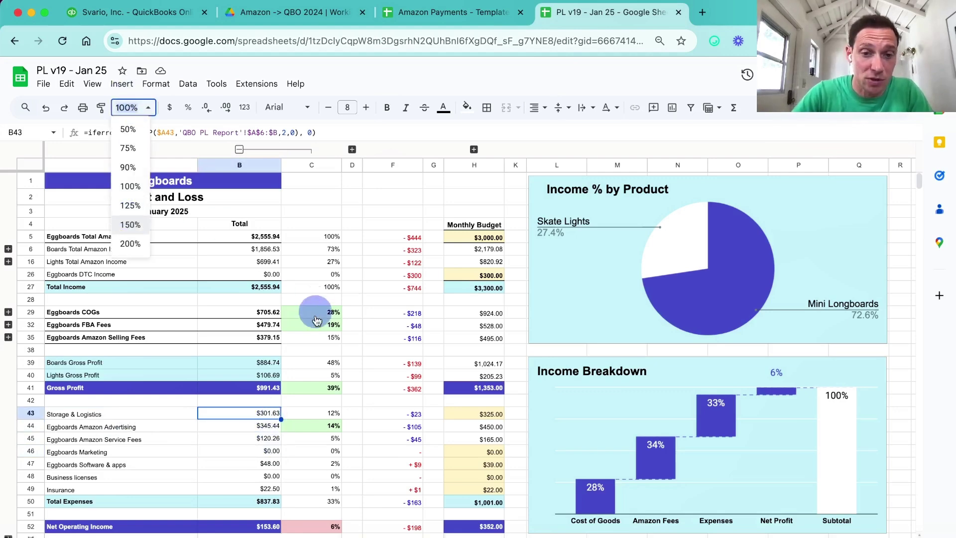
scroll(383, 440, "down", 4)
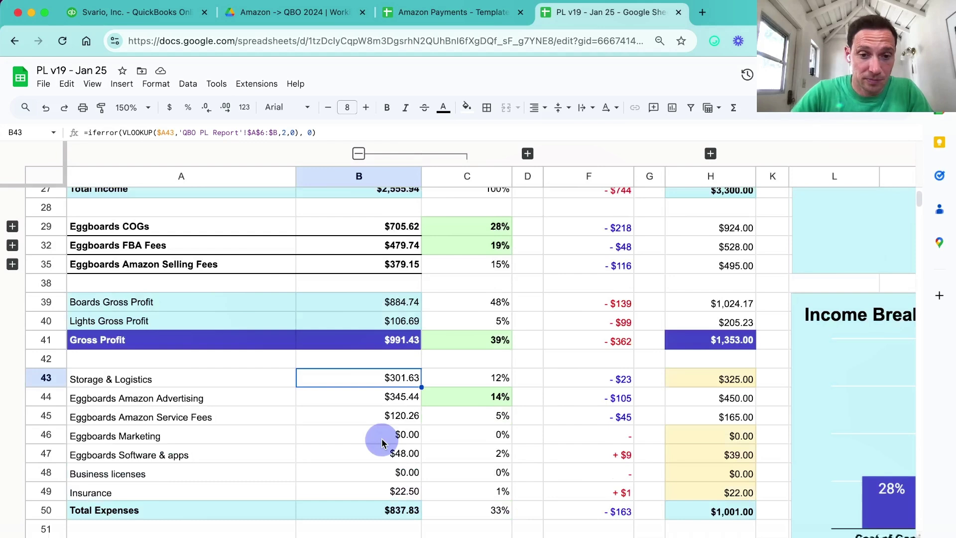
- Examine the Eggboards Amazon Advertising label and the Eggboards Amazon Service Fees amount among the expenses
left_click(192, 375)
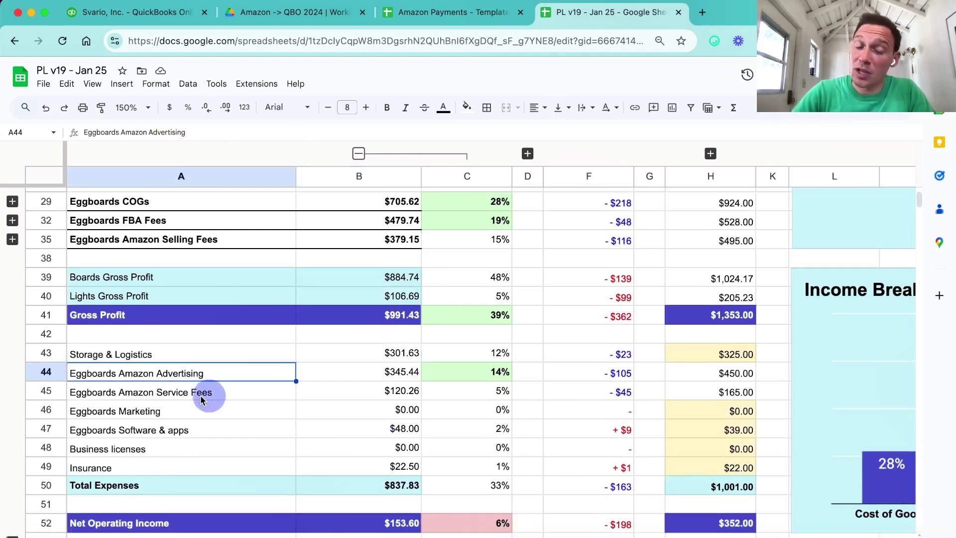
left_click(198, 396)
left_click(404, 394)
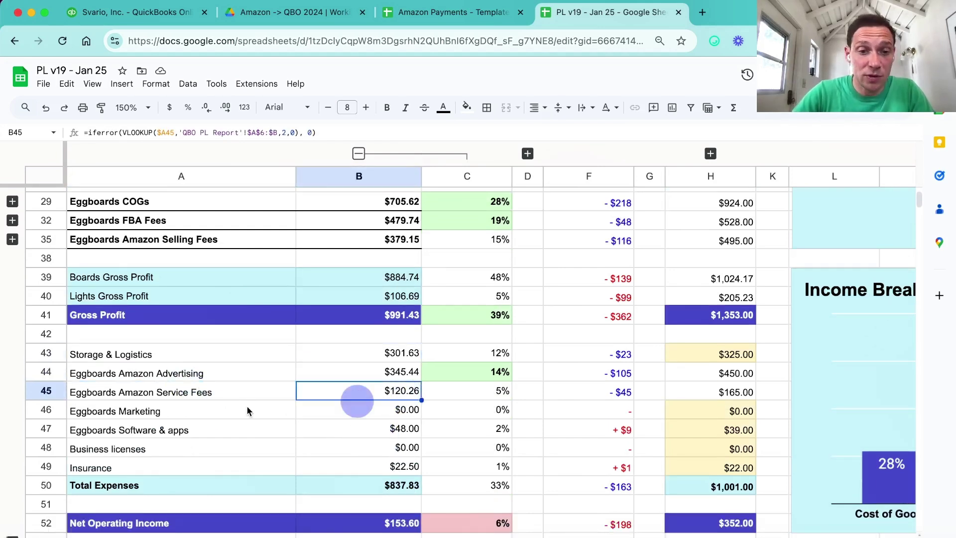
- Examine the Eggboards Marketing, Software & apps, Business licenses and Insurance expense lines and their Total amounts
left_click(230, 416)
left_click(356, 416)
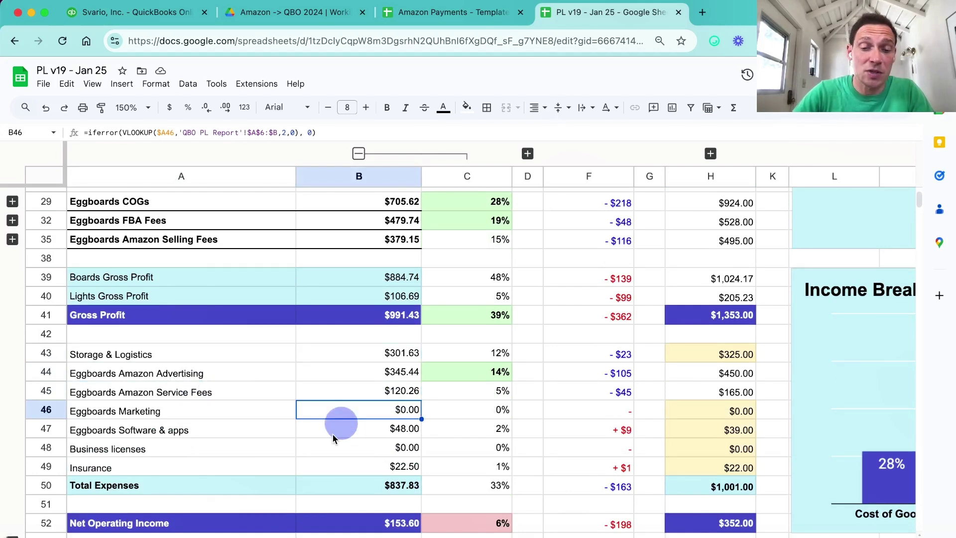
left_click(230, 431)
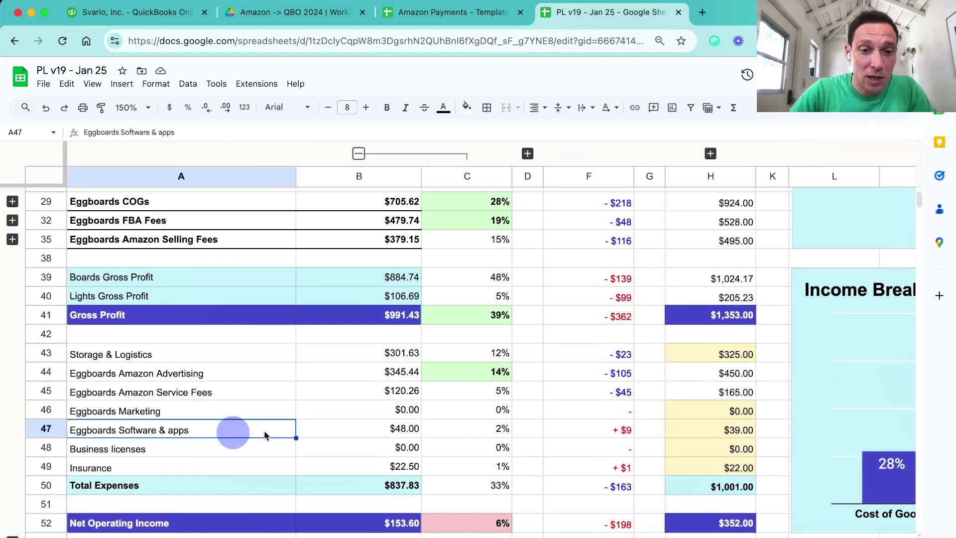
left_click(362, 435)
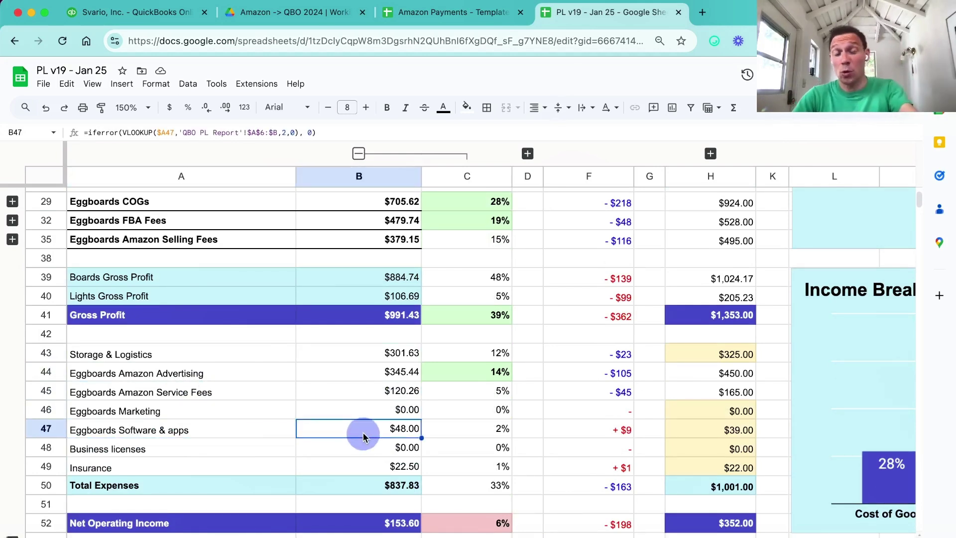
left_click(238, 446)
left_click(378, 450)
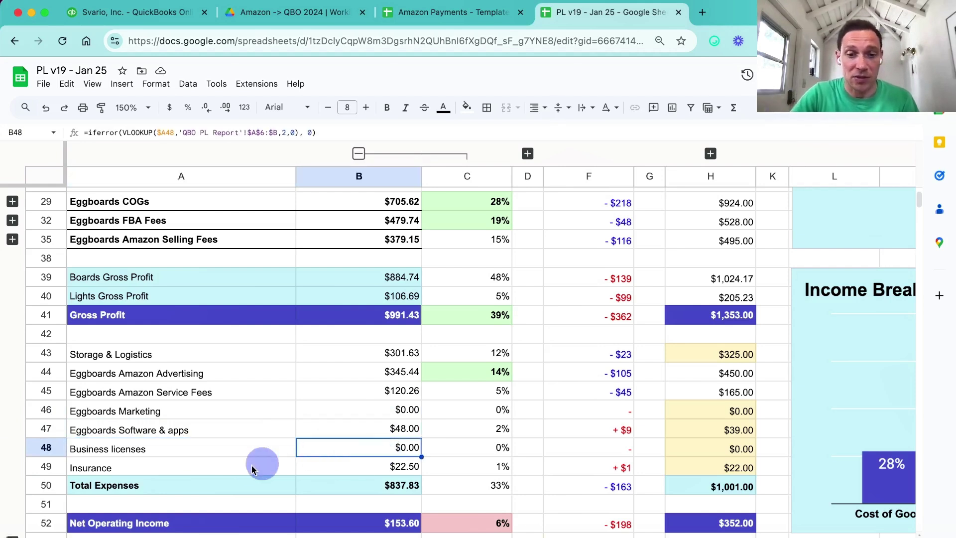
left_click(253, 469)
left_click(375, 463)
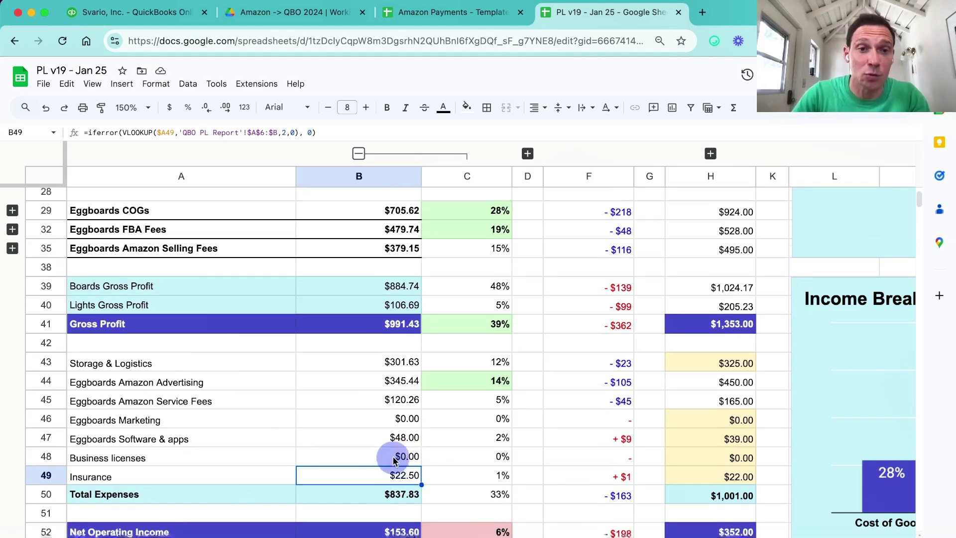
- Set the sheet zoom to 100% to show the January 2025 profit and loss report together with its charts
scroll(379, 393, "up", 5)
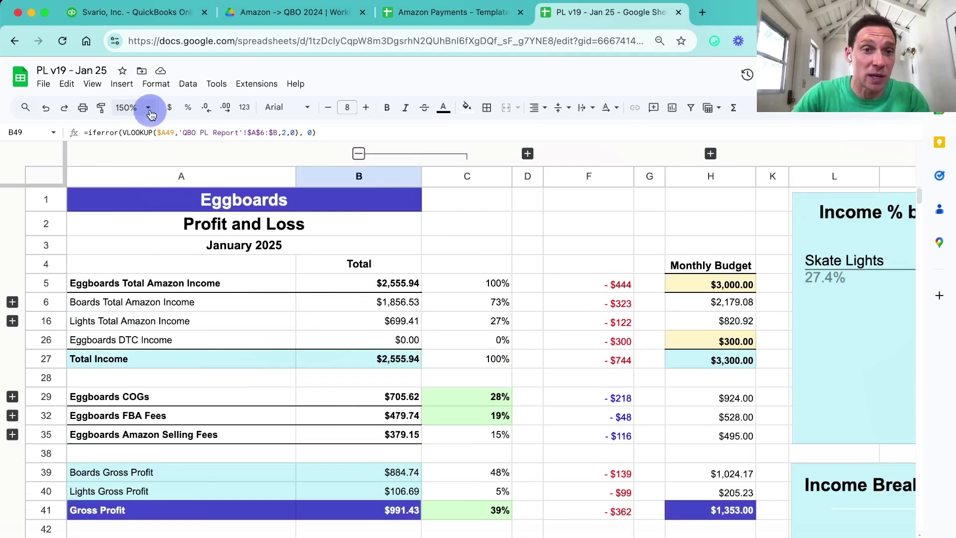
left_click(132, 107)
left_click(134, 186)
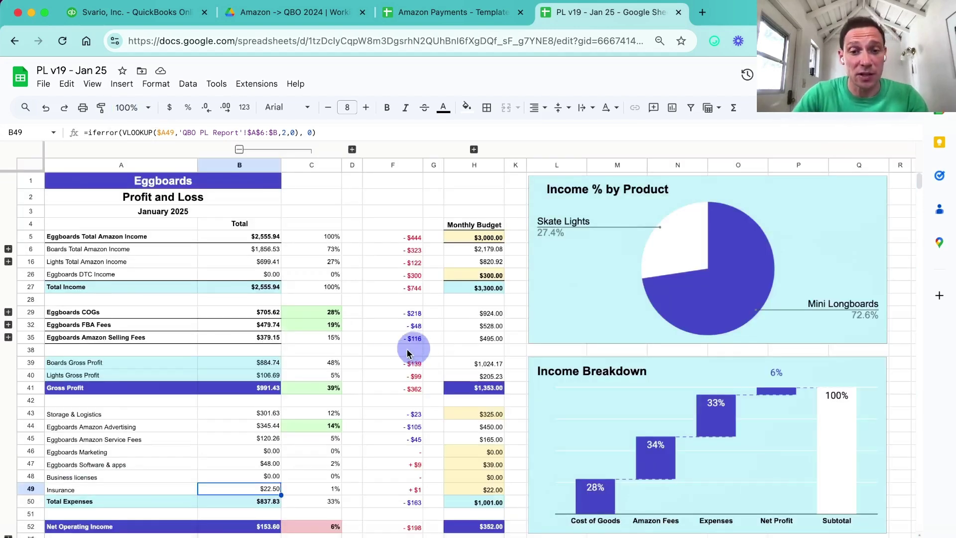
left_click(389, 351)
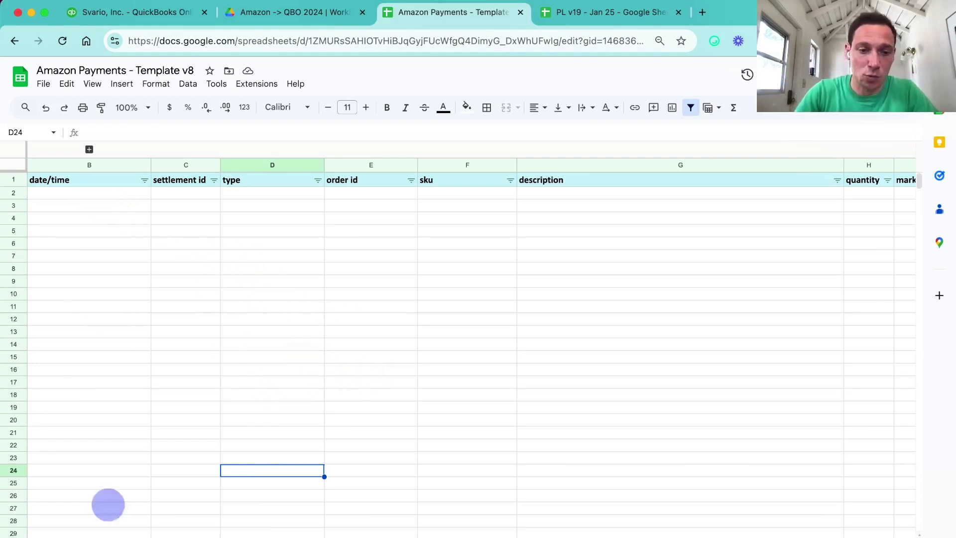
- In the Amazon Payments template, examine the Amazon Data for Eggboards account names and the Income and Expenses check cells F4 and F36
left_click(74, 194)
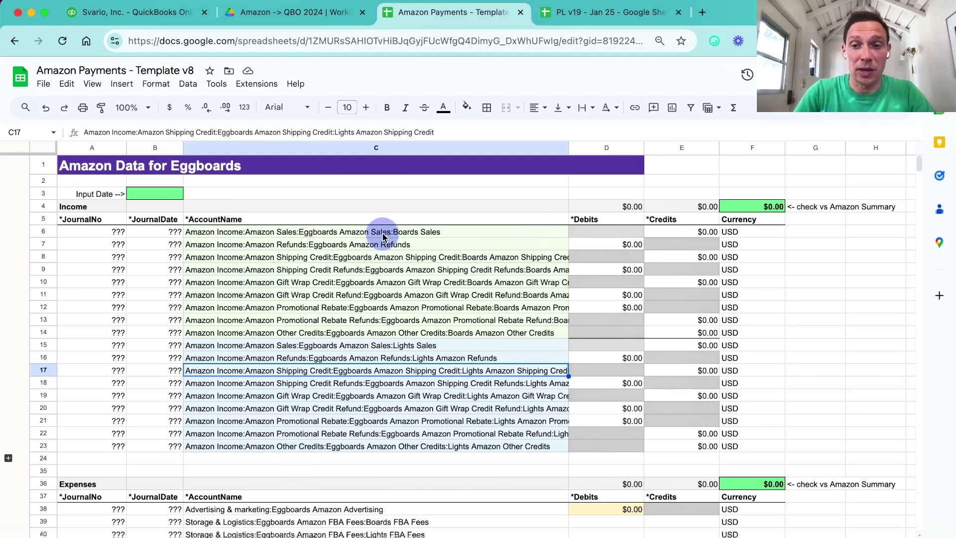
left_click(355, 272)
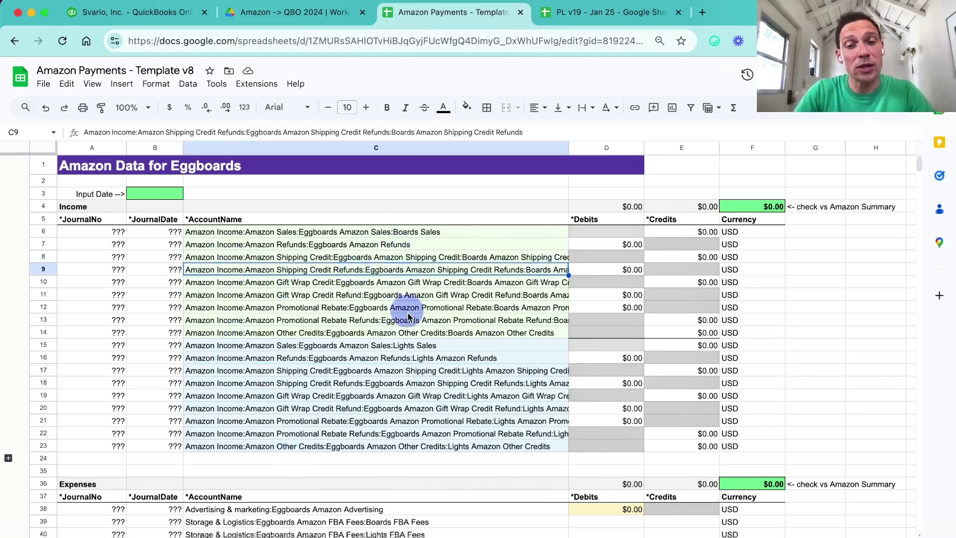
scroll(412, 427, "down", 3)
scroll(416, 416, "up", 3)
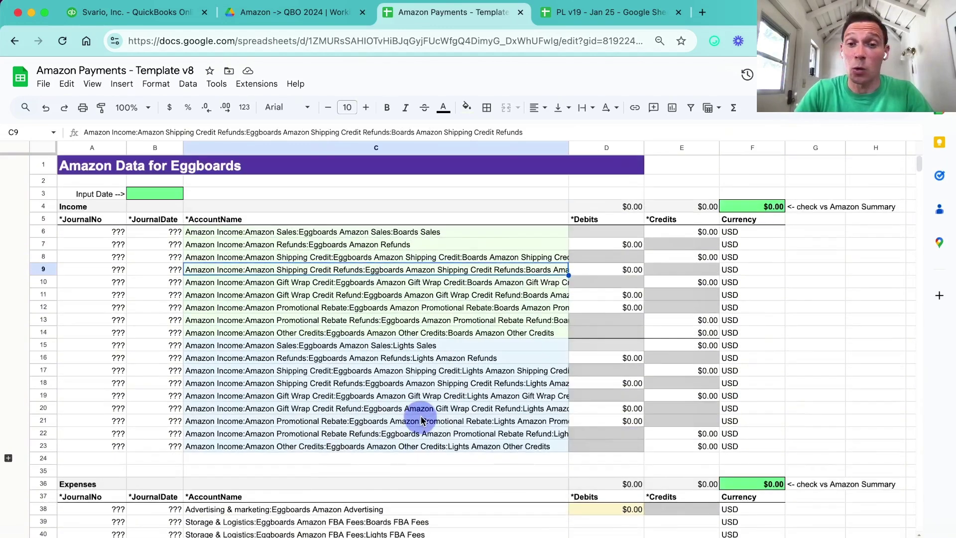
left_click(760, 206)
left_click(766, 483)
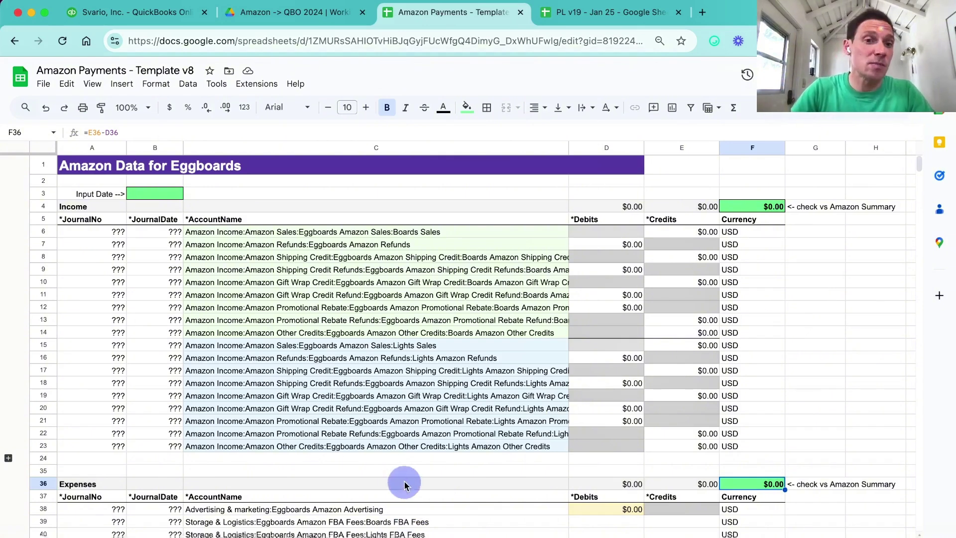
left_click(219, 166)
- Open the template's SKU > Product Family sheet and examine how the sample SKUs in A3:B6 map to product families
left_click(399, 537)
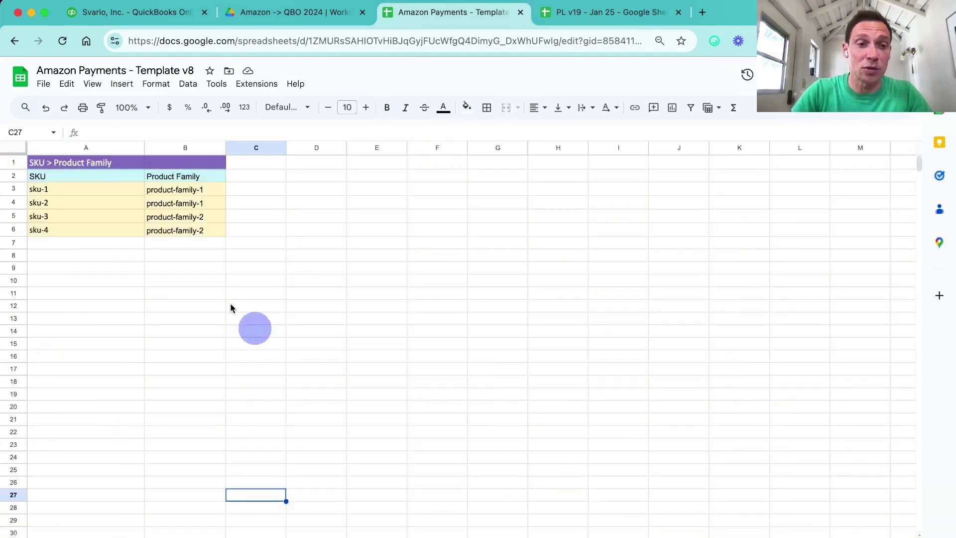
left_click(192, 278)
left_click_drag(60, 191, 191, 230)
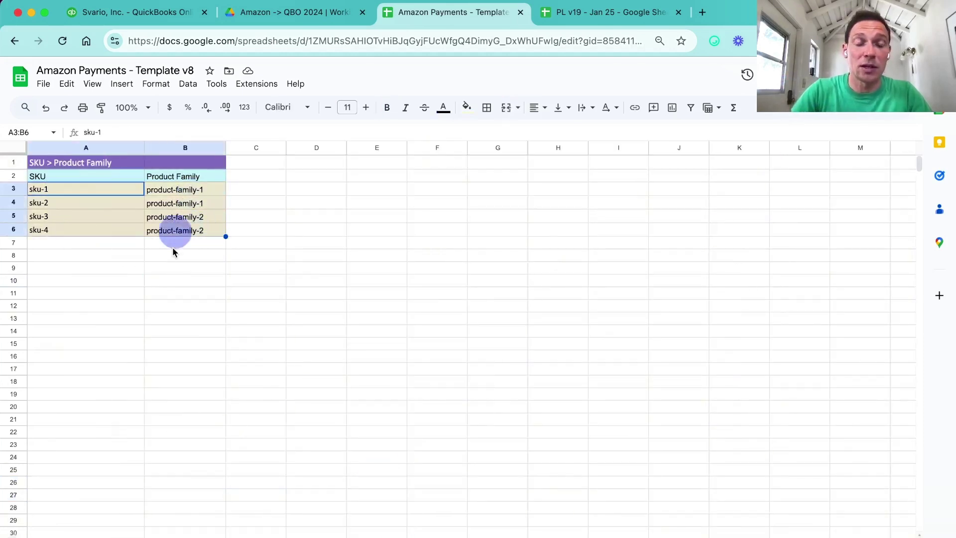
left_click(249, 280)
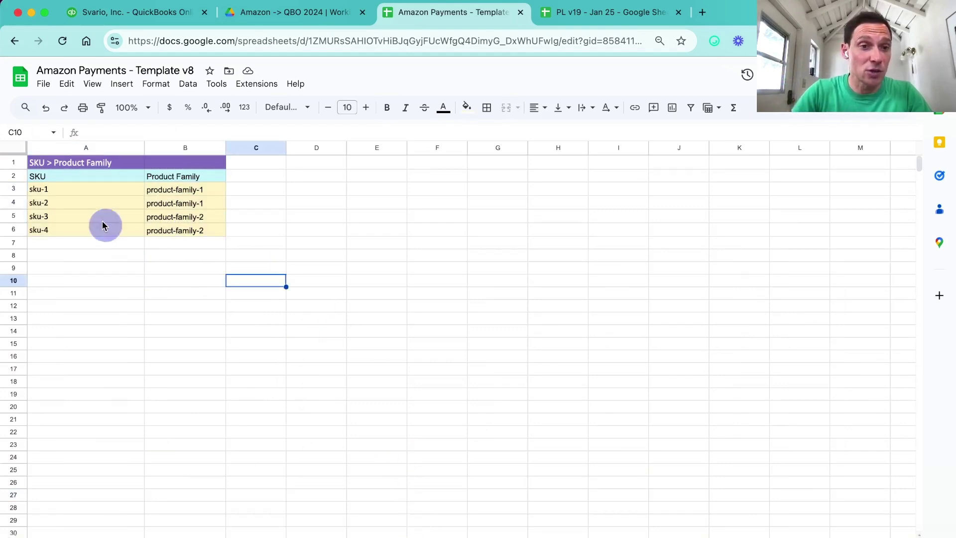
left_click(70, 189)
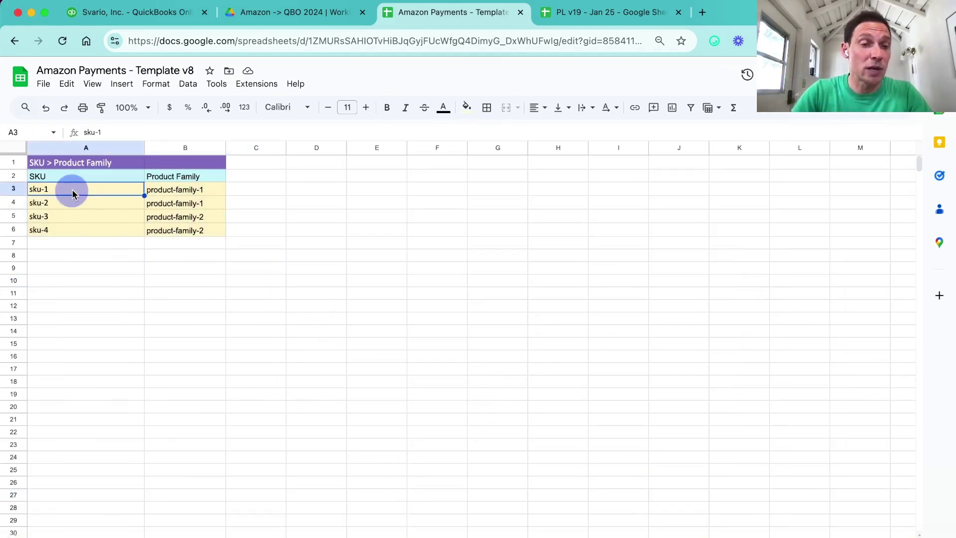
left_click(180, 203)
left_click(178, 217)
left_click(177, 233)
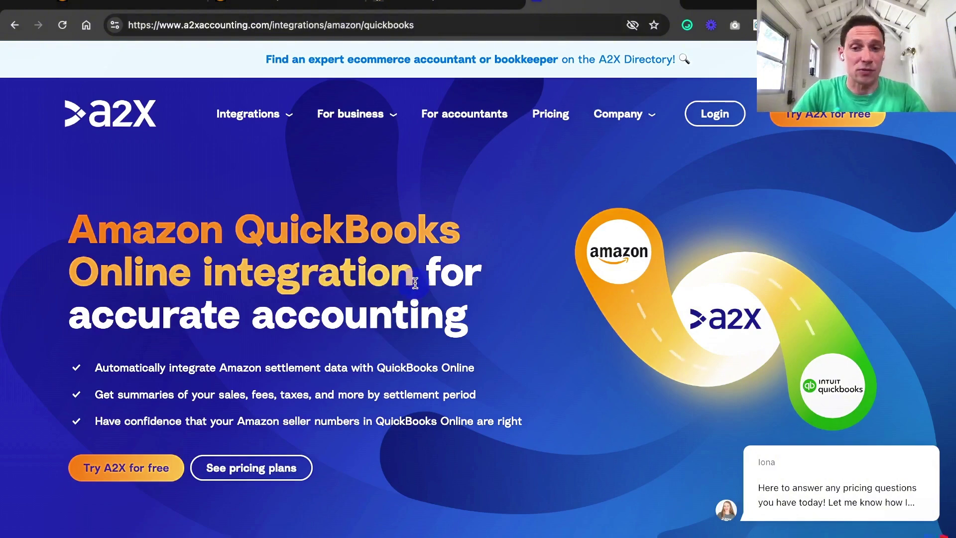
- On the A2X website, review the sample settlement summary on the Amazon QuickBooks Online integration page and open the pricing page
scroll(414, 282, "down", 15)
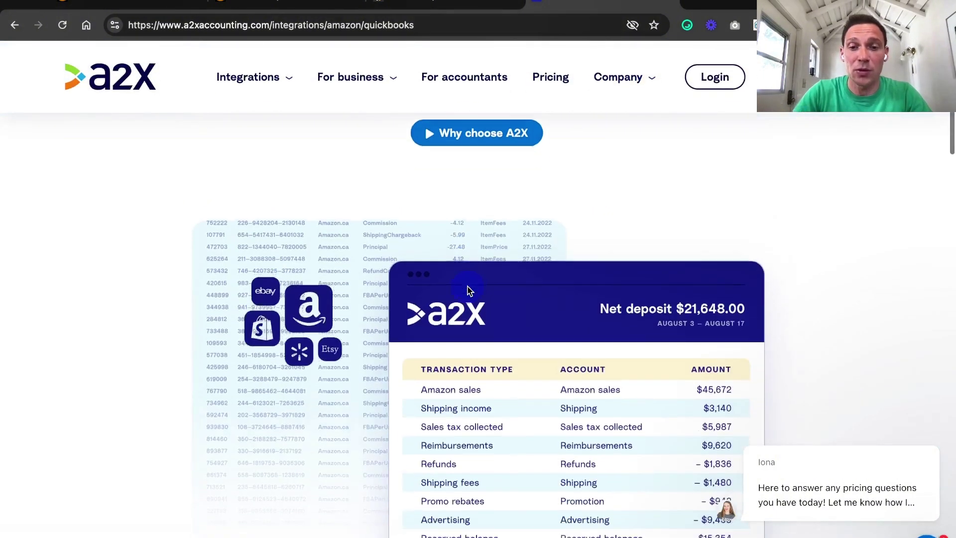
scroll(468, 291, "down", 2)
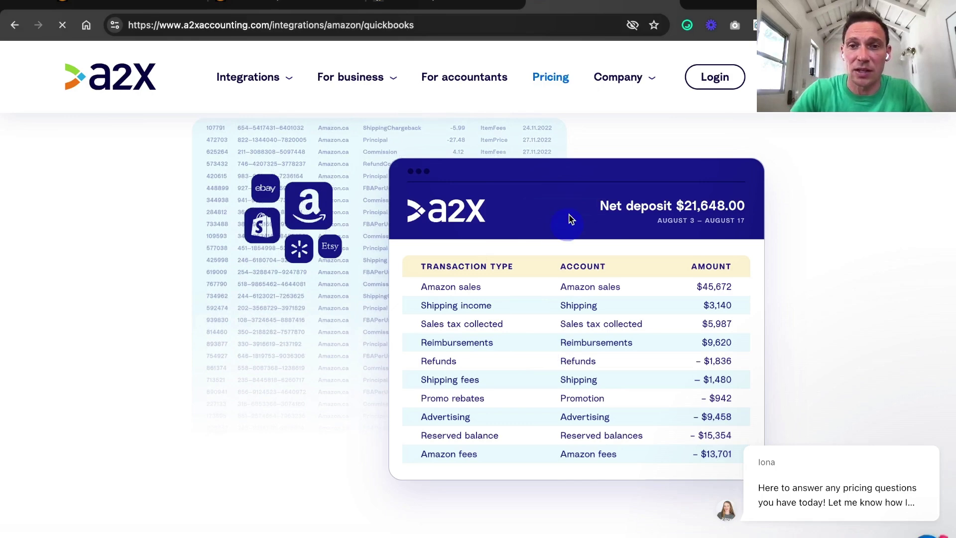
left_click(555, 80)
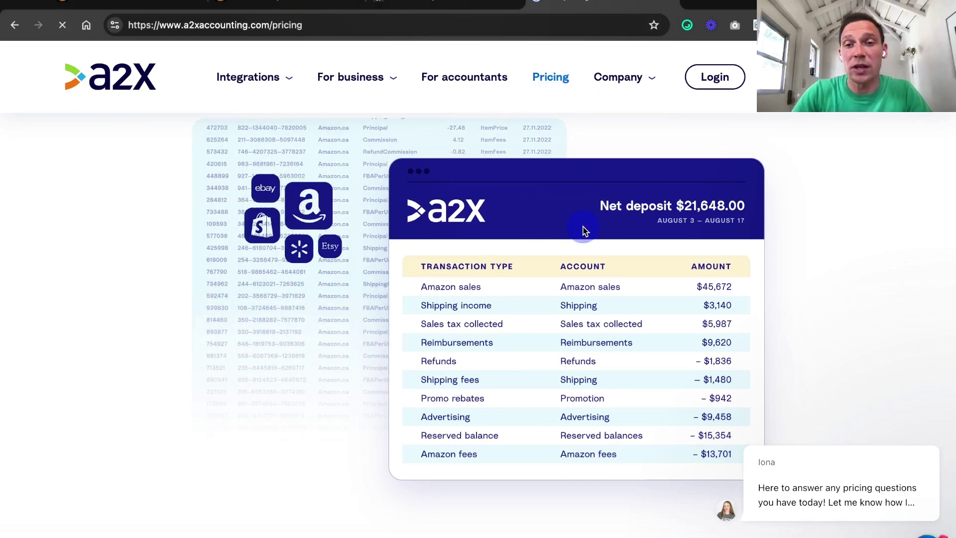
- Open A2X's Amazon pricing and compare the Mini, Starter, Standard and Standard 10k plans
scroll(466, 362, "down", 4)
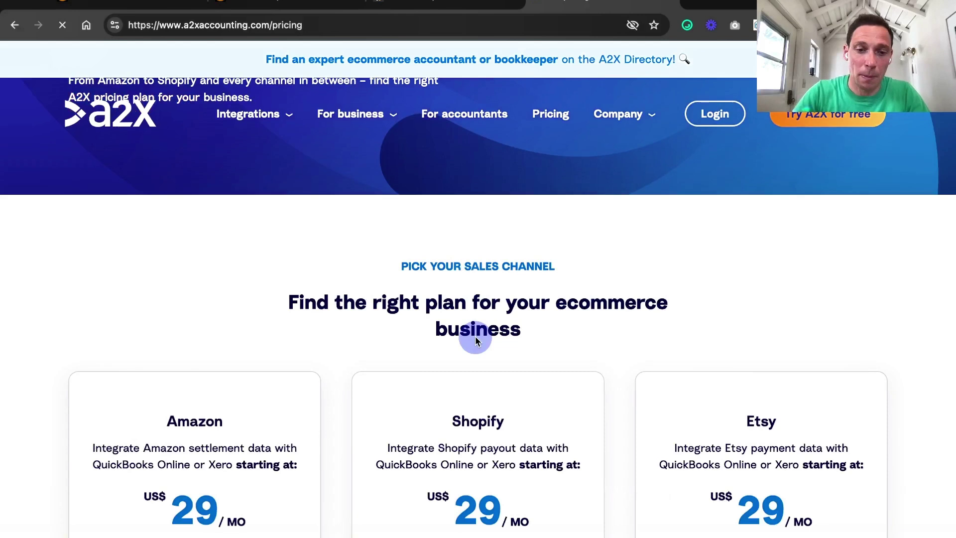
scroll(403, 376, "down", 2)
scroll(197, 521, "down", 1)
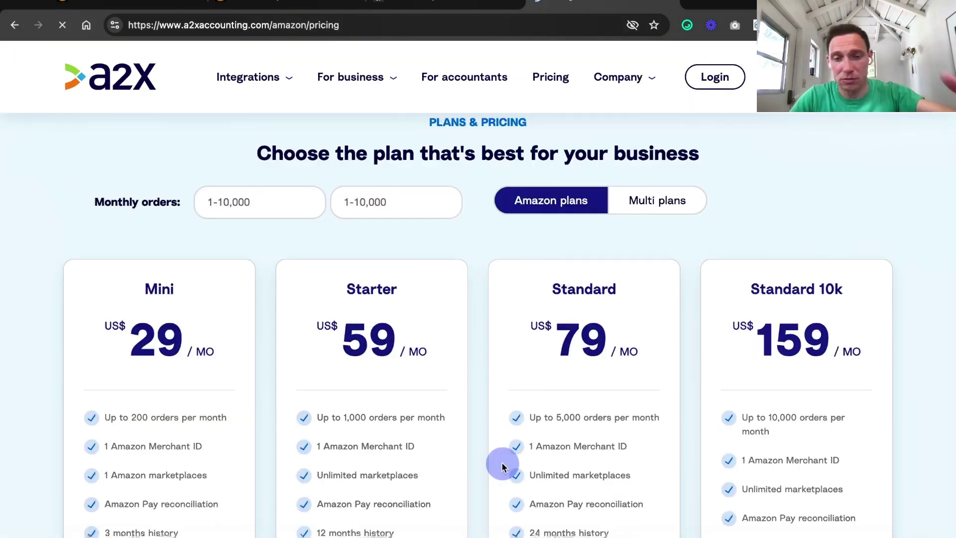
scroll(487, 398, "down", 3)
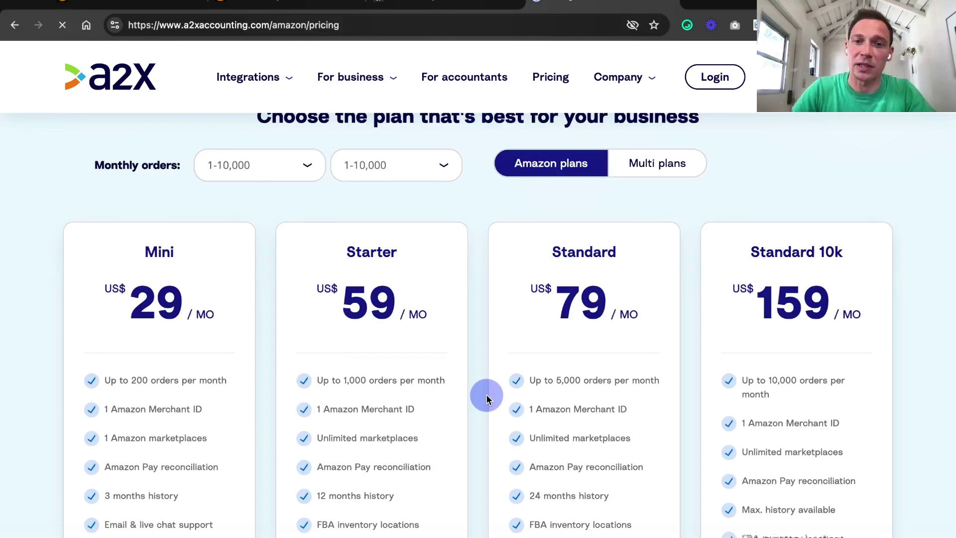
scroll(486, 398, "down", 1)
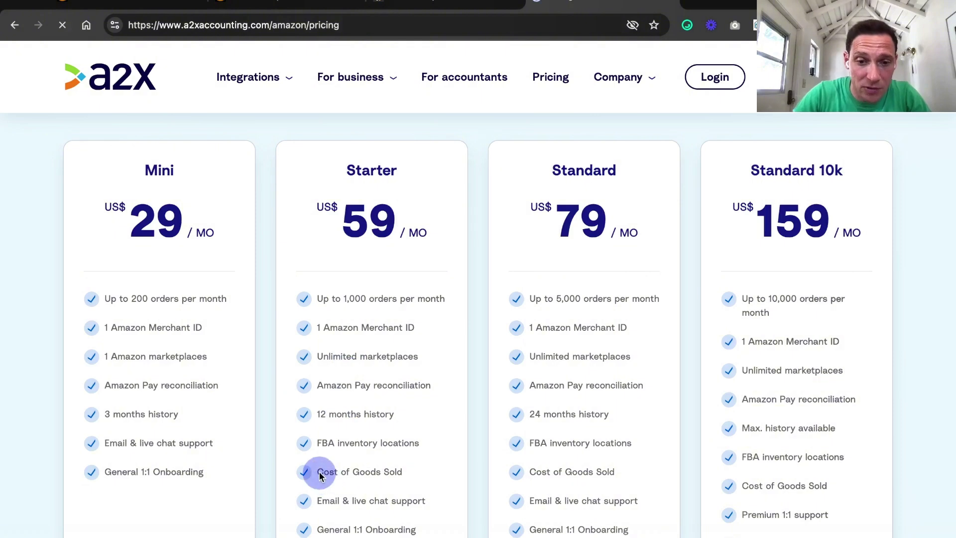
- Highlight the Cost of Goods Sold feature and the monthly price of the A2X Starter plan
left_click_drag(320, 475, 459, 461)
scroll(459, 463, "down", 1)
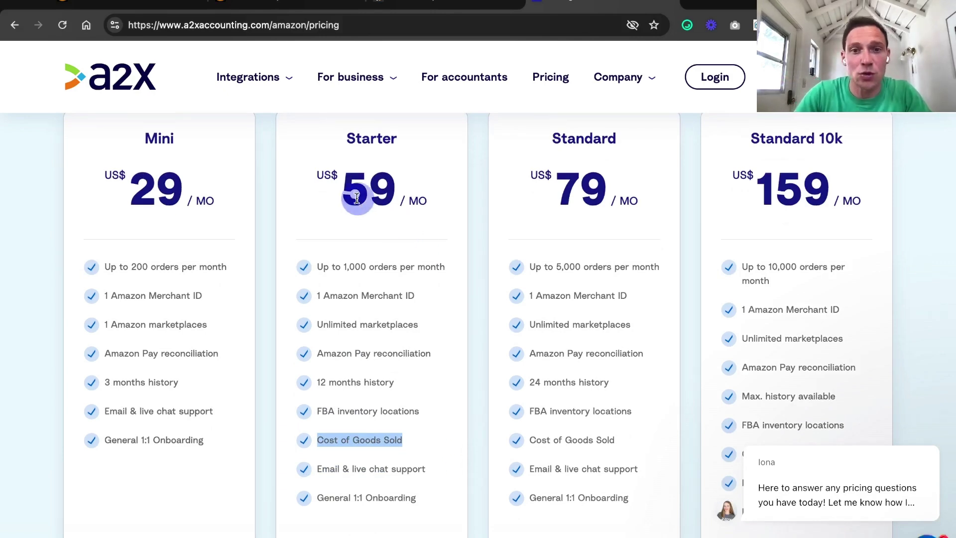
left_click_drag(348, 193, 459, 197)
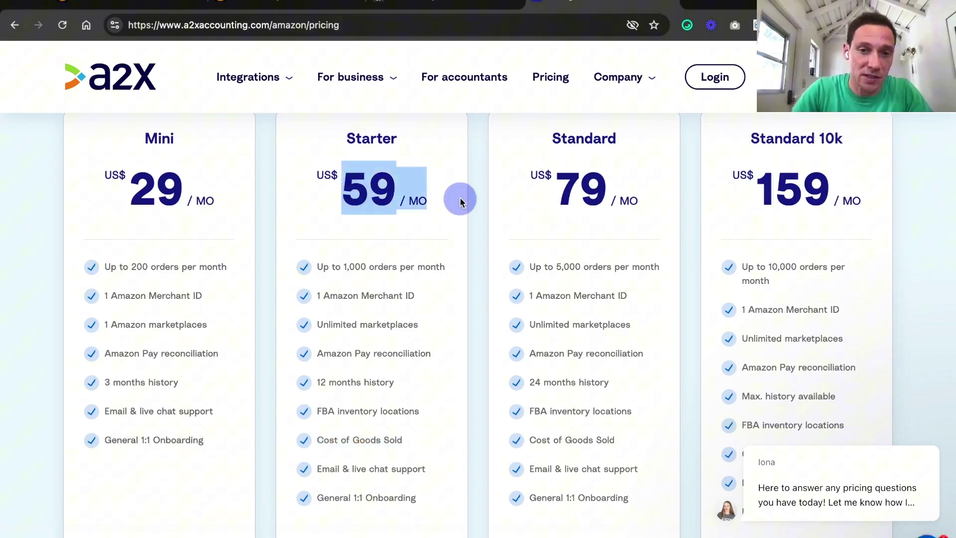
left_click(439, 213)
- Highlight the Starter plan's monthly order limit and compare it with the limits of the other Amazon plans
scroll(440, 213, "up", 3)
scroll(427, 337, "down", 3)
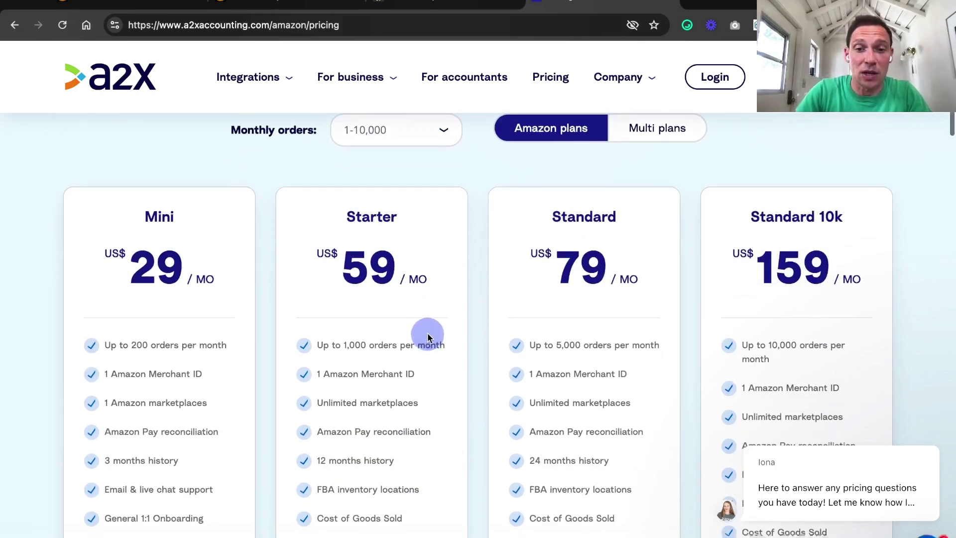
left_click_drag(344, 347, 373, 347)
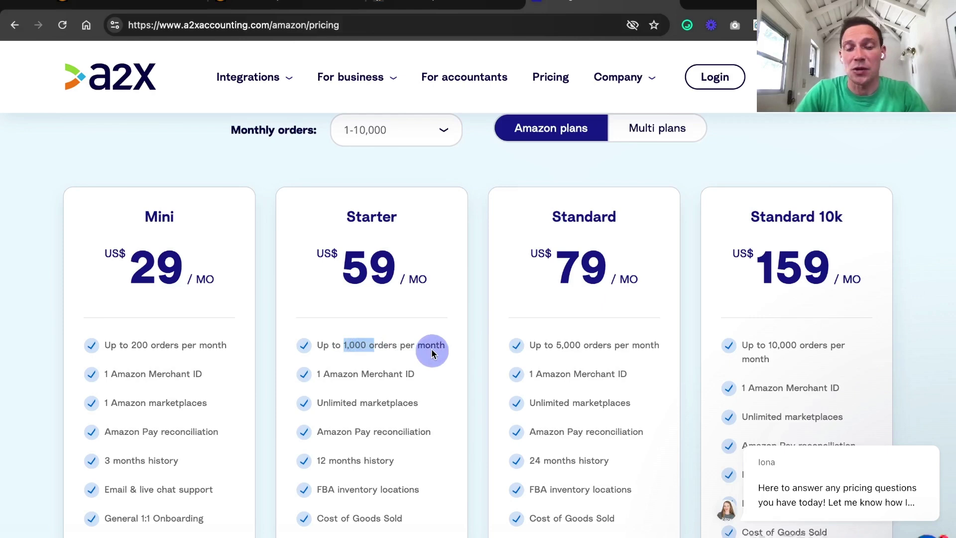
scroll(432, 348, "up", 1)
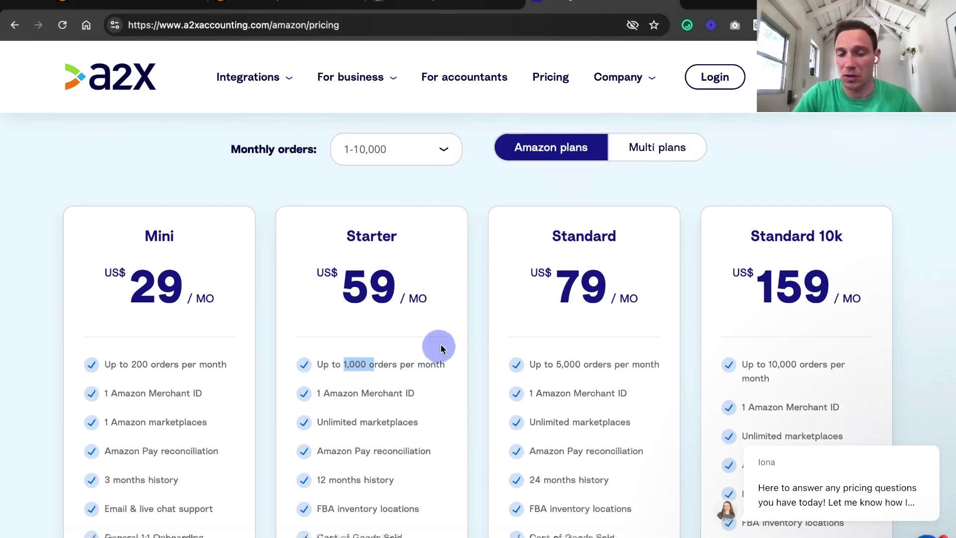
scroll(445, 349, "down", 1)
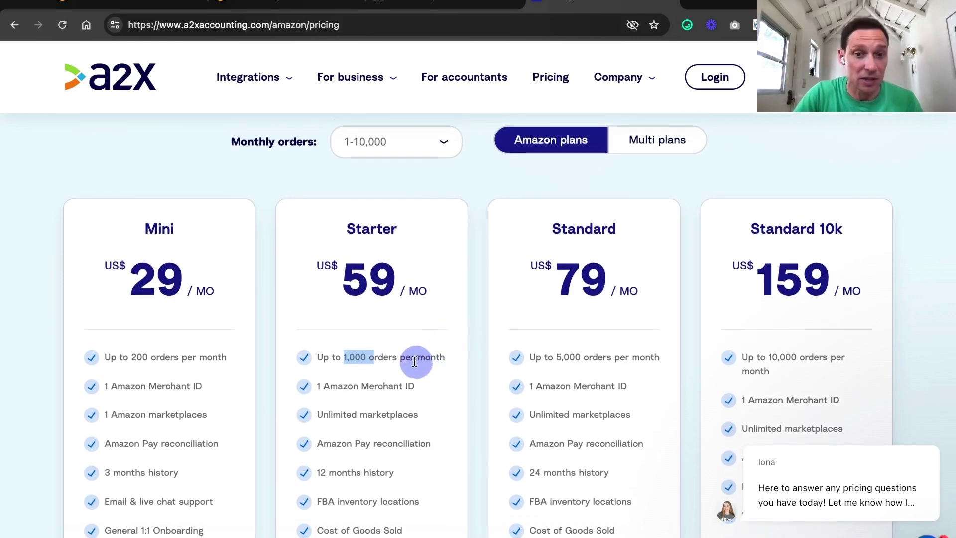
scroll(465, 331, "down", 3)
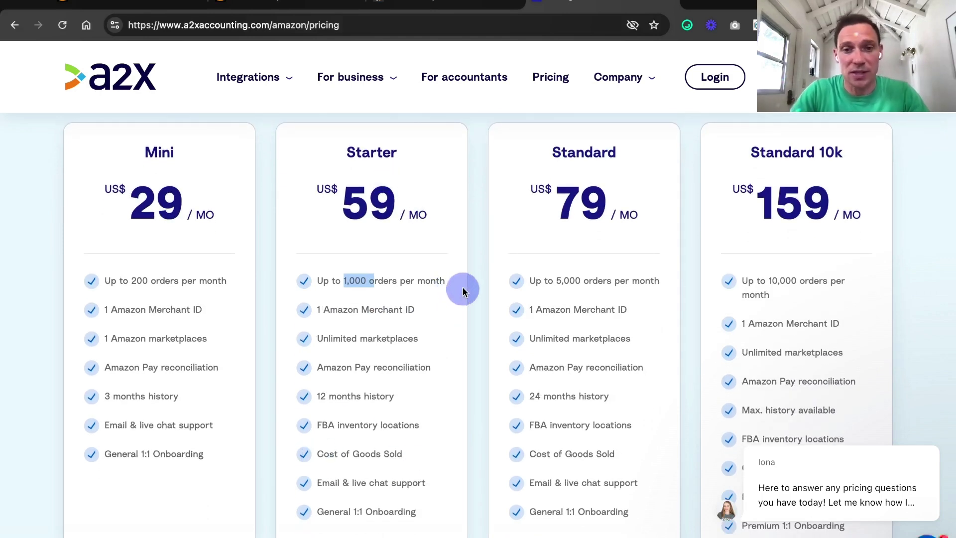
scroll(459, 285, "down", 1)
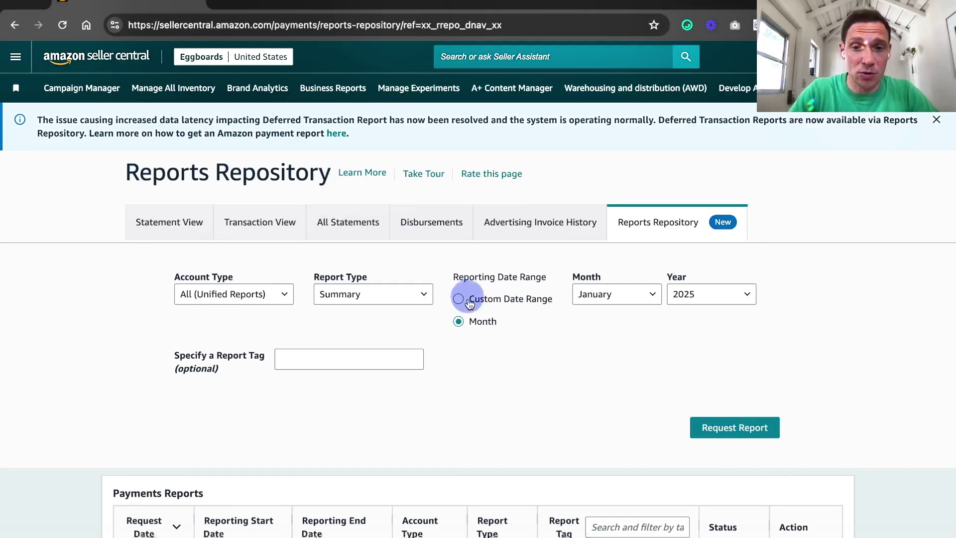
- In Seller Central's Reports Repository, set the report type to Transaction and request the January 2025 report
scroll(498, 344, "down", 1)
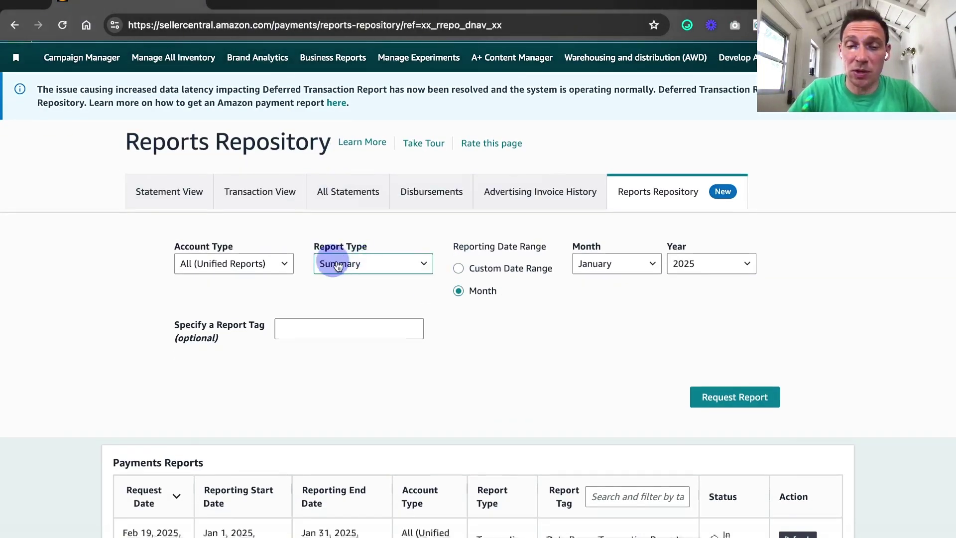
left_click(371, 264)
left_click(368, 310)
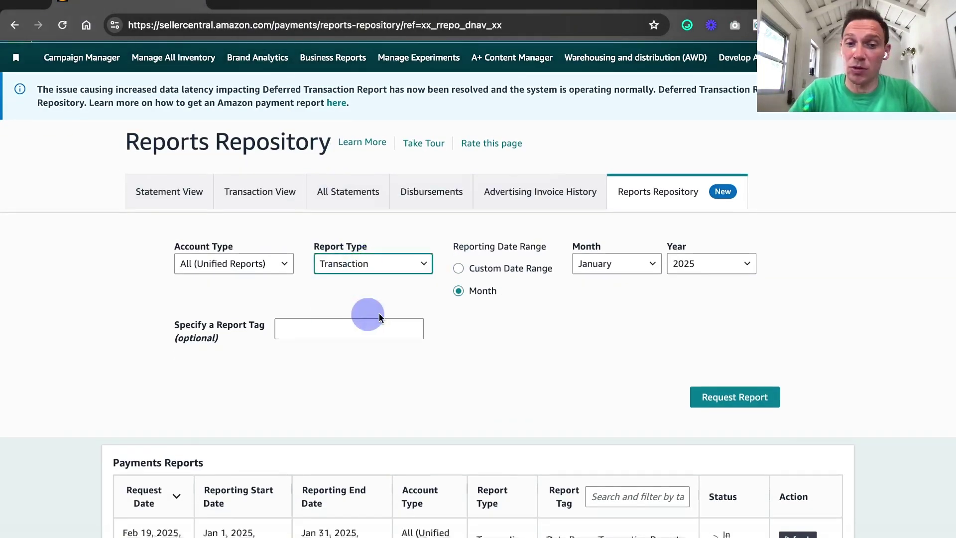
left_click(726, 397)
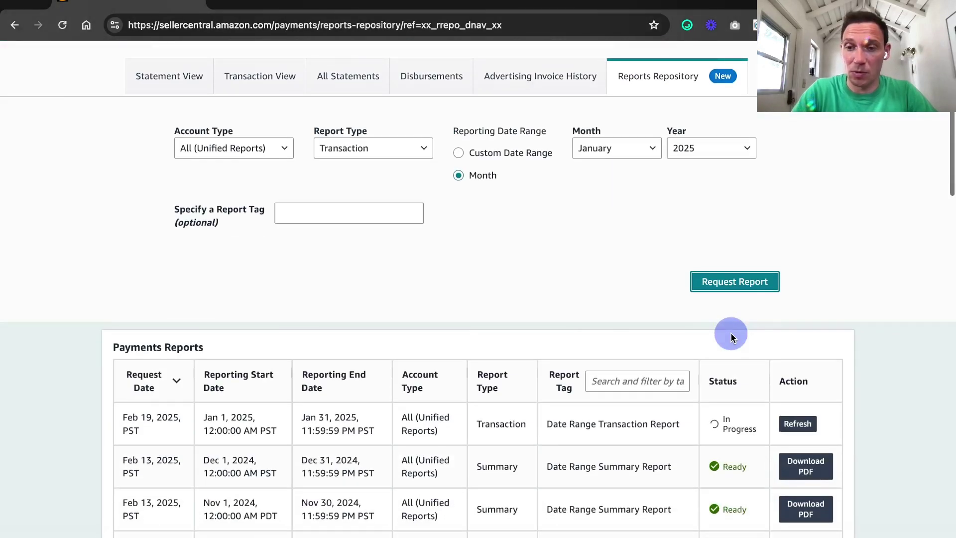
- Download the January 2025 Transaction report as CSV and save it to the Desktop as 2025JanMonthlyUnifiedTransaction
scroll(730, 333, "down", 3)
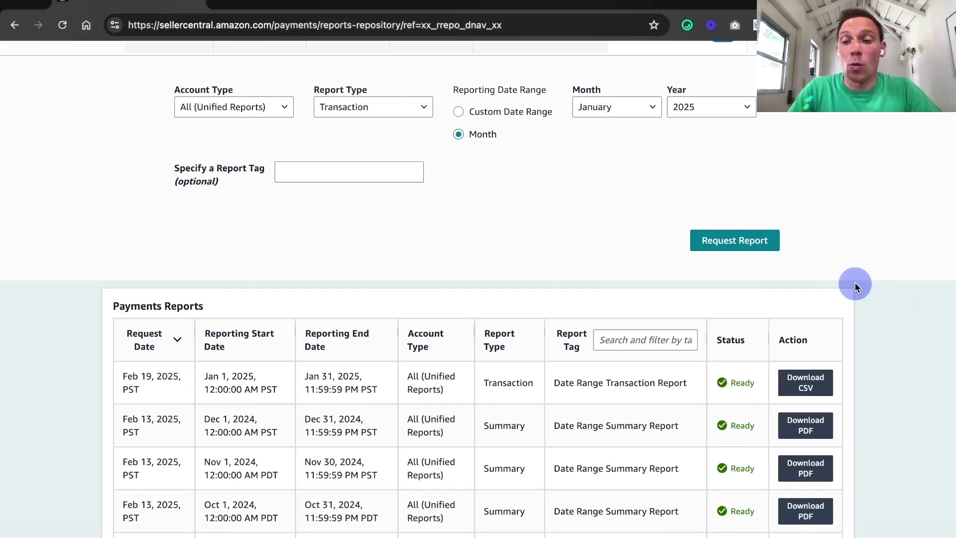
left_click(807, 385)
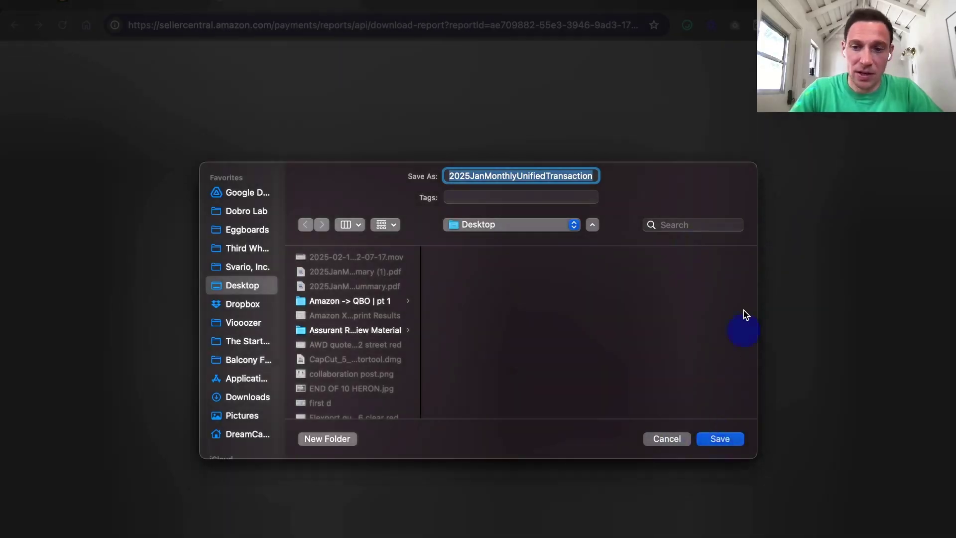
left_click(719, 439)
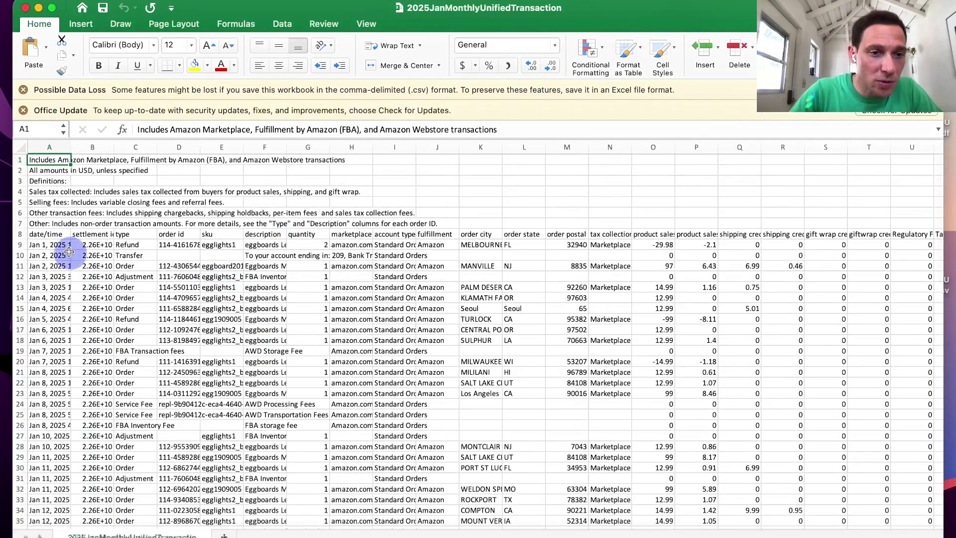
- Copy all transaction rows below the header row of the CSV, from A9 through the total column
left_click(70, 253)
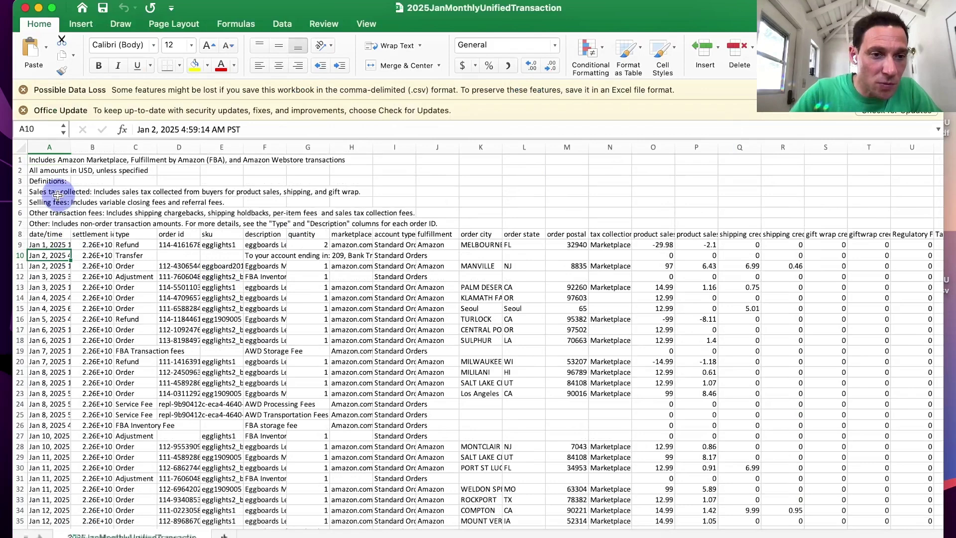
left_click(37, 234)
left_click(37, 243)
left_click(20, 234)
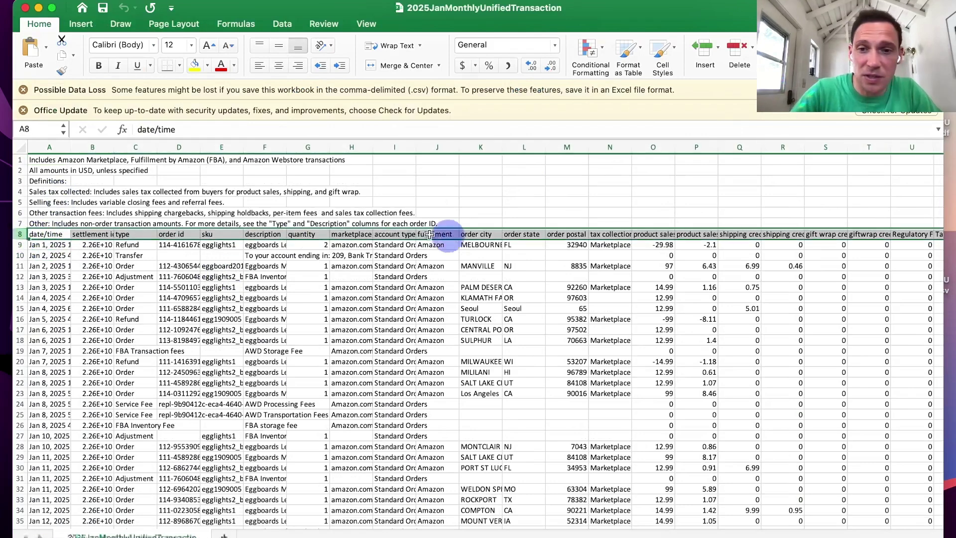
left_click(48, 244)
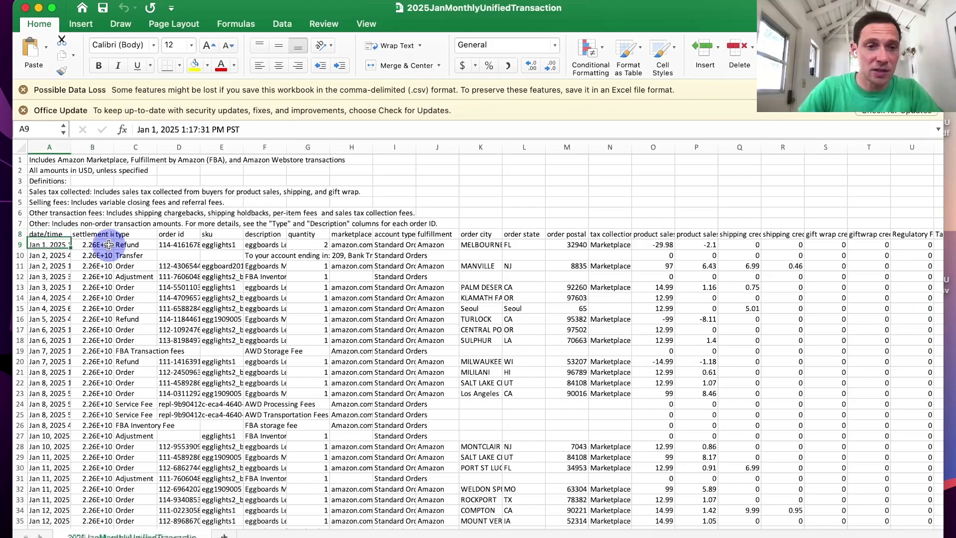
key("super+shift+Down")
key("super+shift+Right")
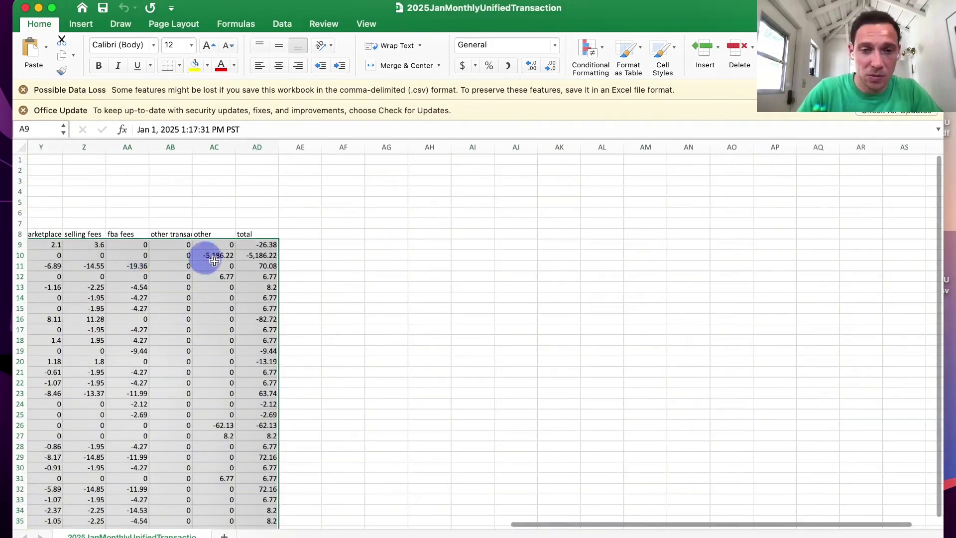
scroll(224, 256, "left", 10)
key("super+c")
- Switch to the Amazon Payments spreadsheet and paste the transactions into its empty data sheet starting at B2
key("ctrl+Right")
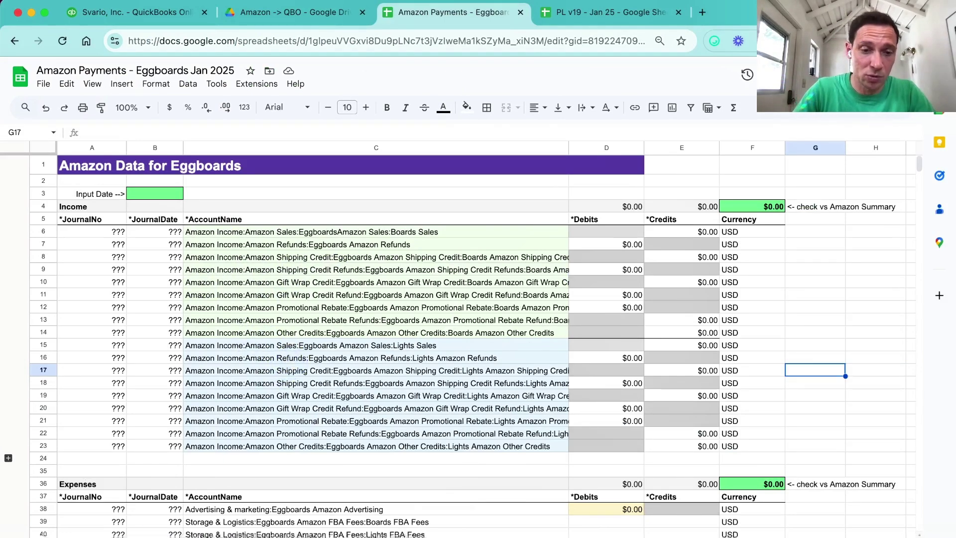
left_click(154, 536)
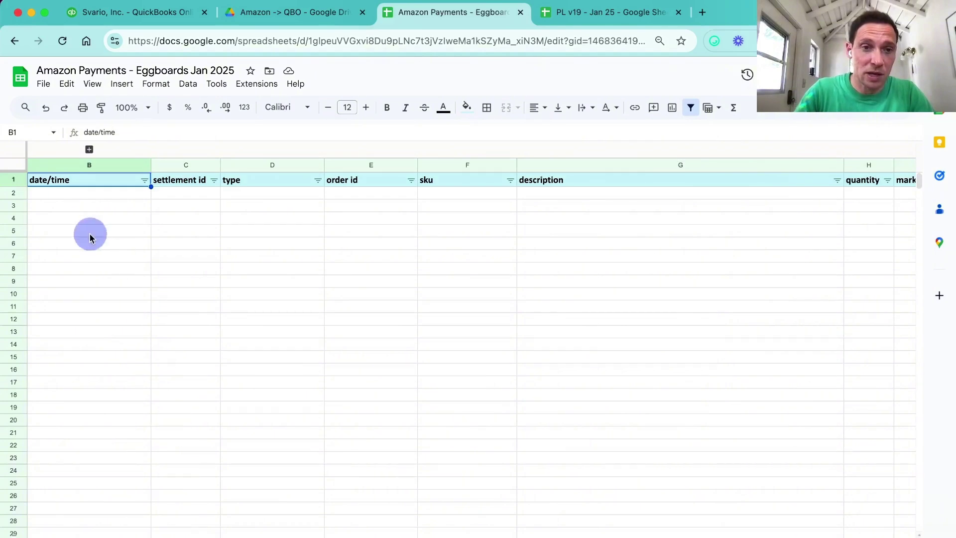
left_click(65, 195)
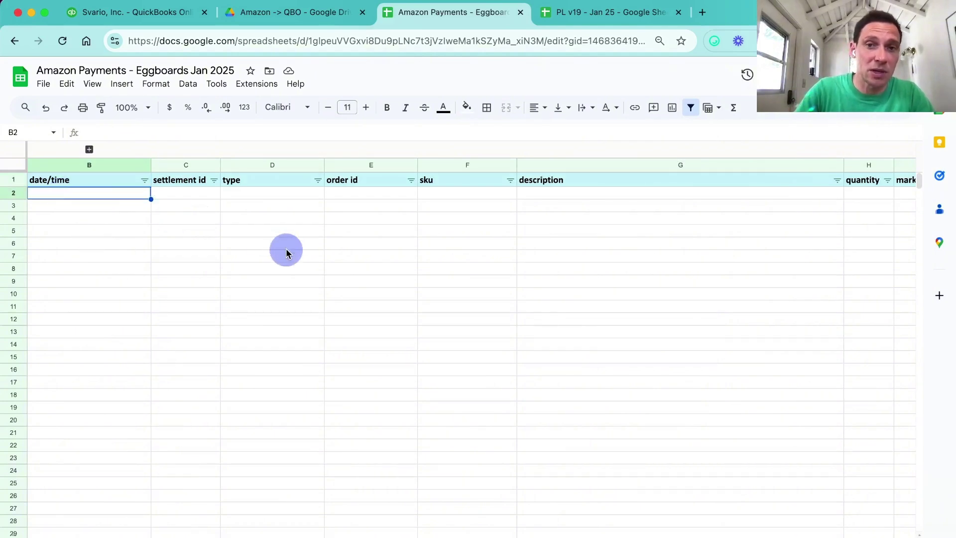
key("super+v")
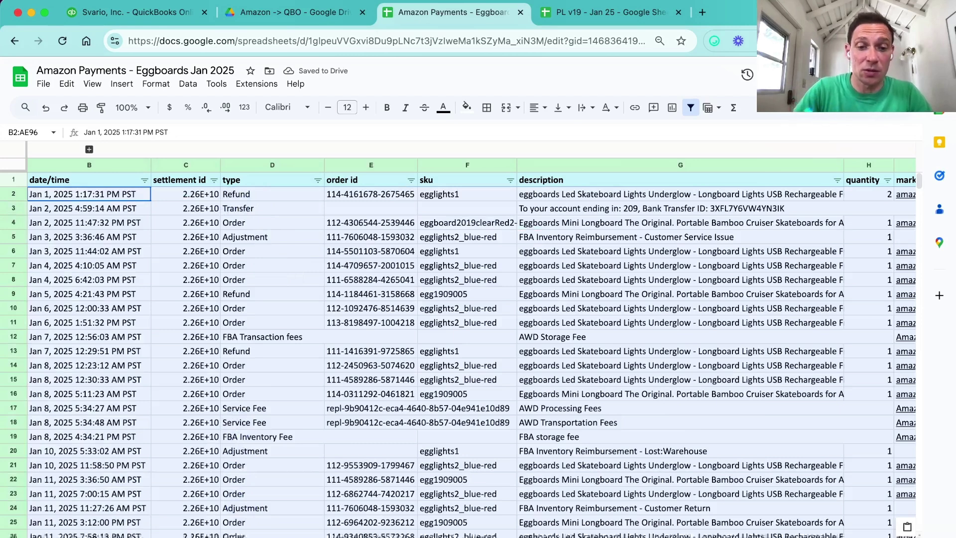
- On the Amazon Data for Eggboards sheet, set the Input Date to 01/01/2025
left_click(273, 535)
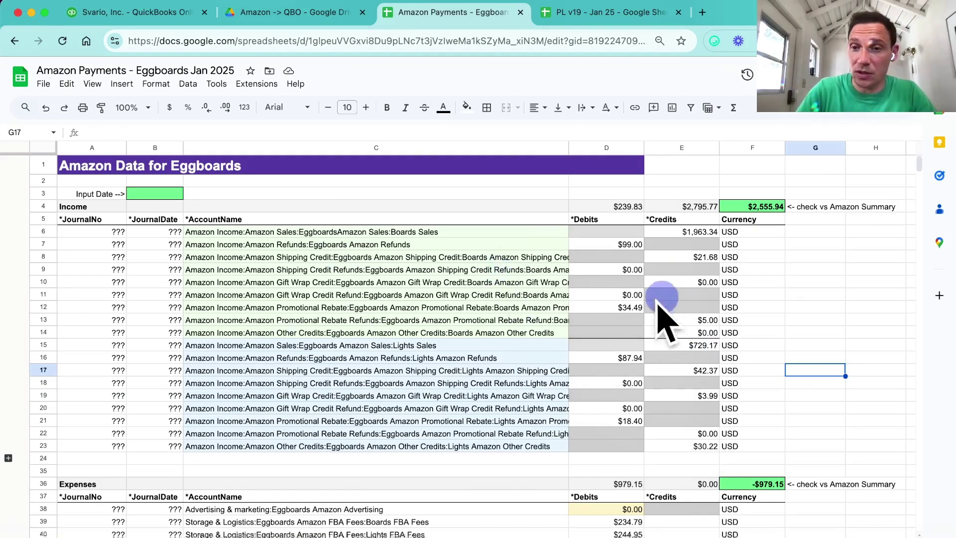
left_click(154, 195)
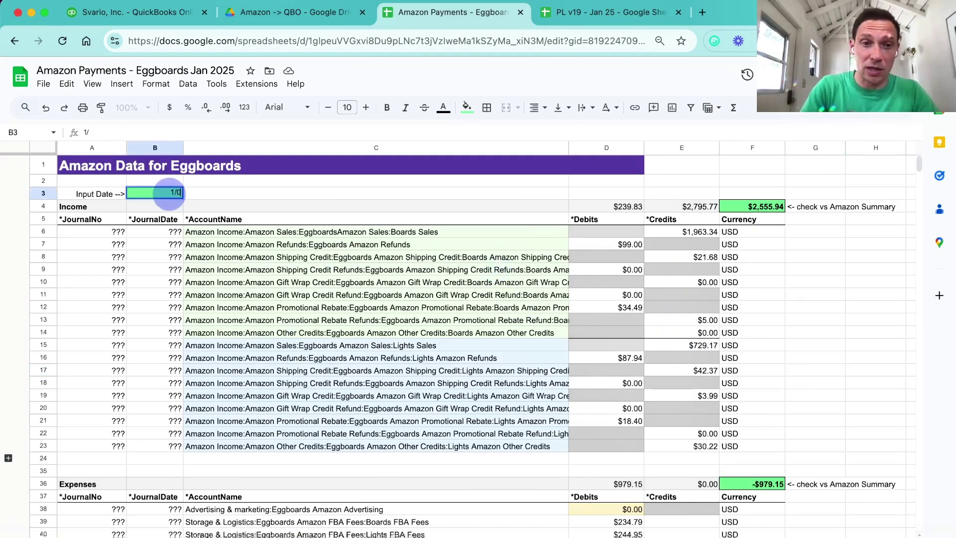
type("1/01/2025")
key("Return")
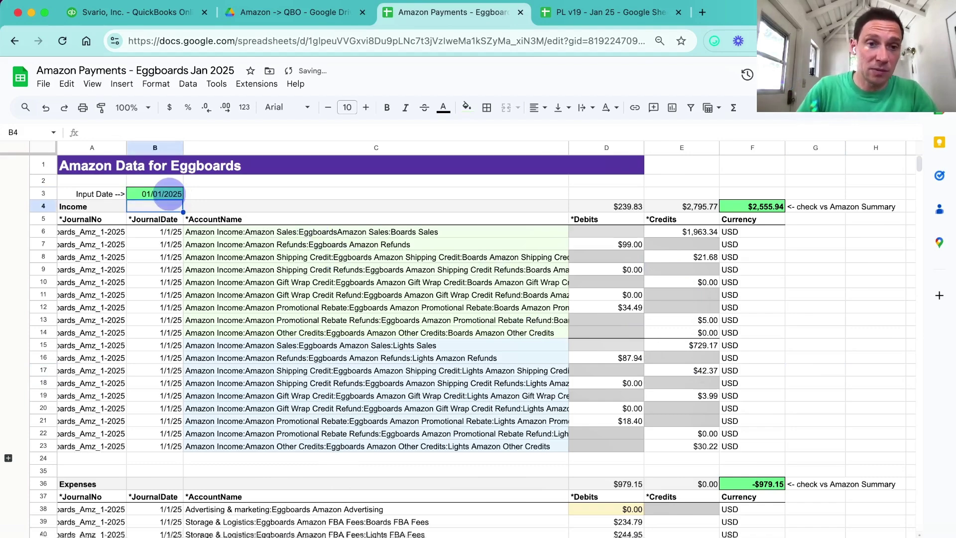
- Widen the JournalNo column to fit its entries, allowing the protected edit and suppressing the warning for 5 minutes
left_click_drag(127, 148, 159, 149)
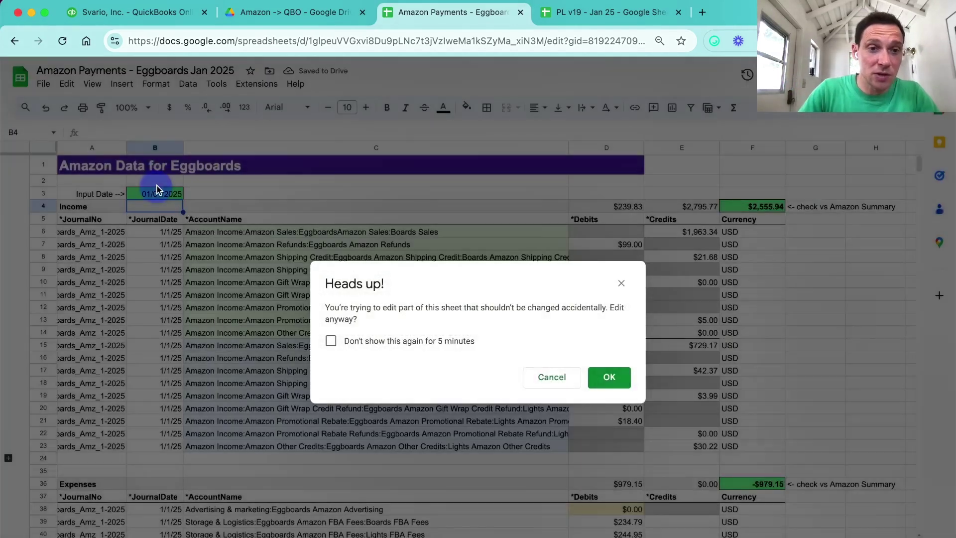
left_click(399, 339)
left_click(609, 376)
left_click(191, 297)
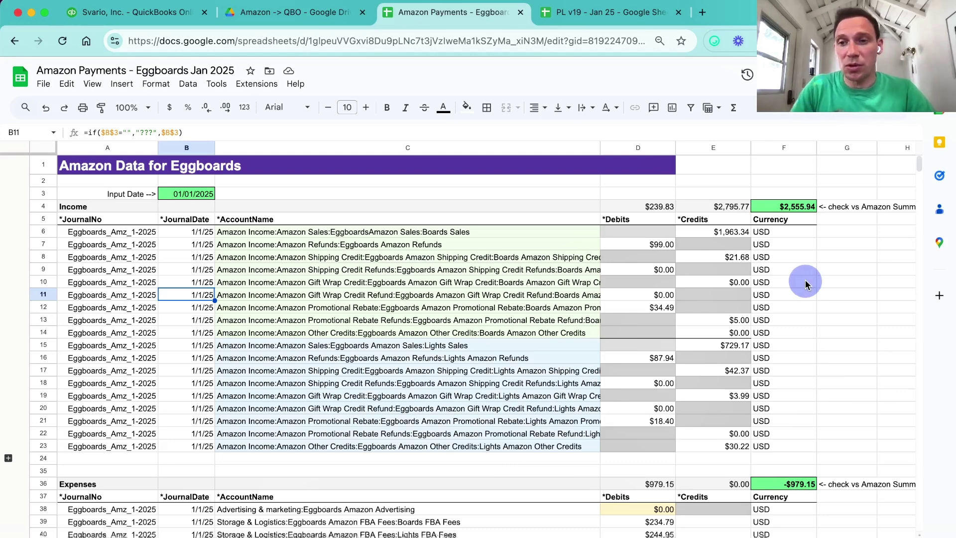
- Check the sheet's Income total against the Income total in Amazon's January 2025 summary PDF
left_click(804, 206)
left_click(799, 484)
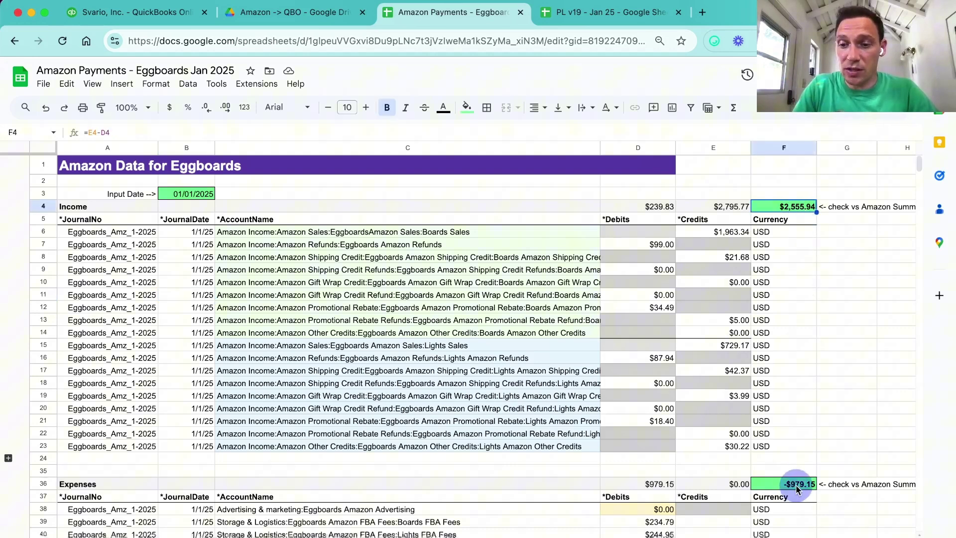
left_click(806, 211)
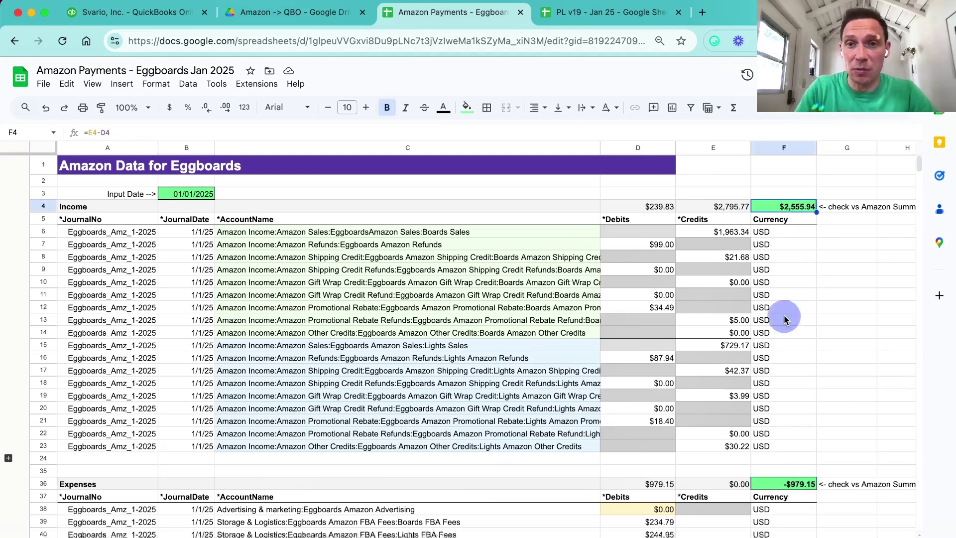
key("ctrl+Right")
key("ctrl+Right")
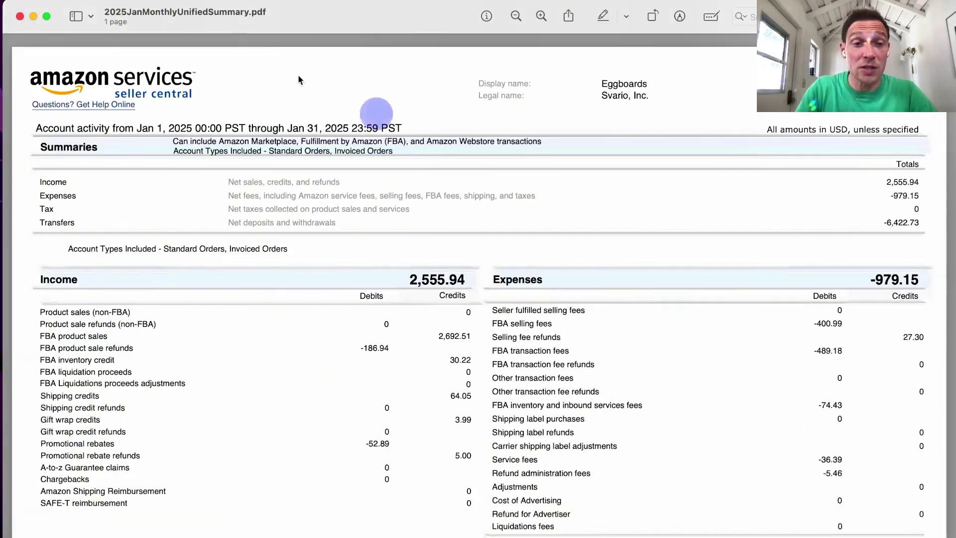
scroll(411, 284, "down", 3)
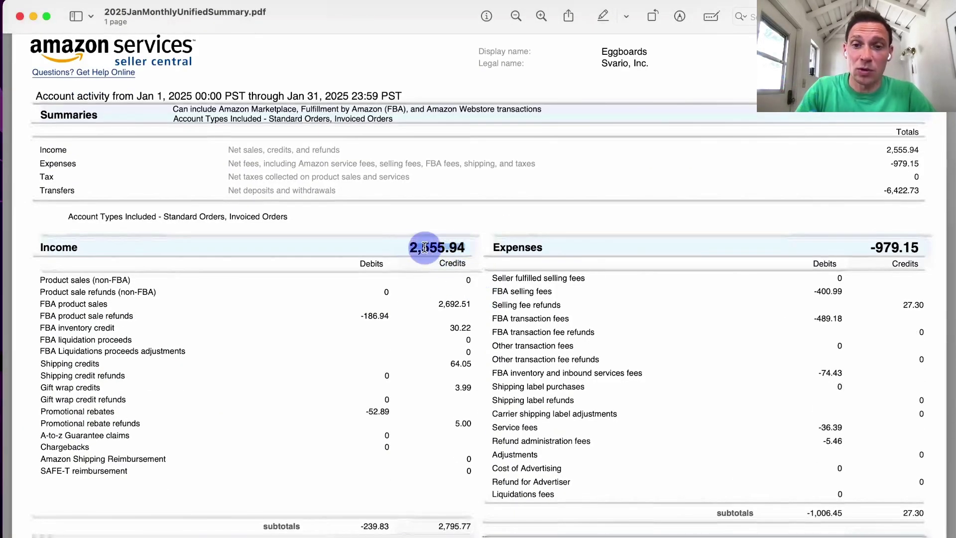
key("ctrl+Left")
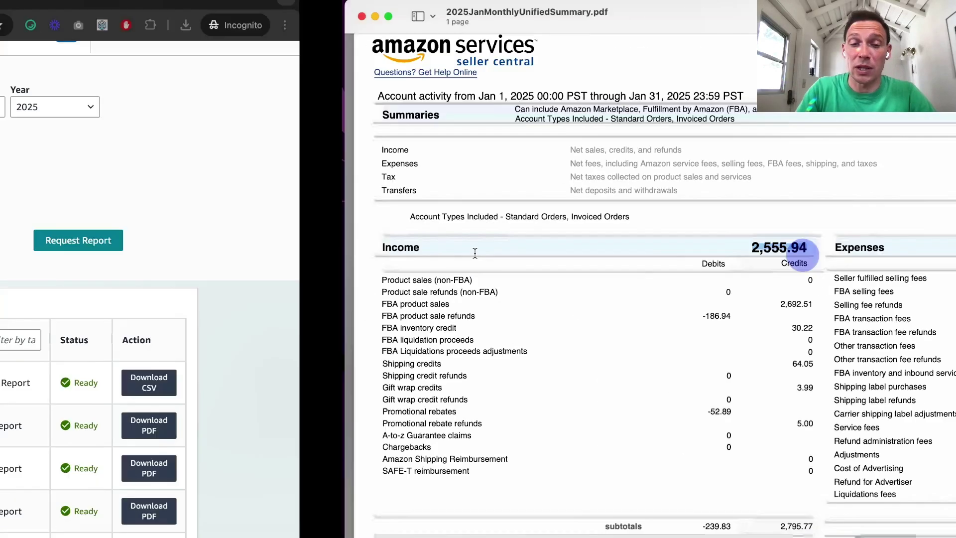
key("ctrl+Left")
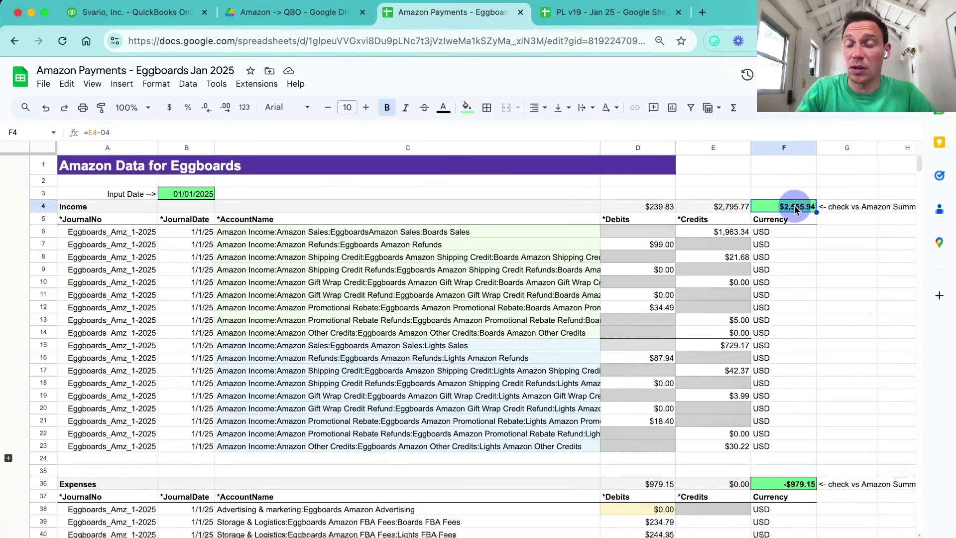
- Check the sheet's Expenses total against the Expenses total in Amazon's January 2025 summary PDF
scroll(795, 243, "right", 5)
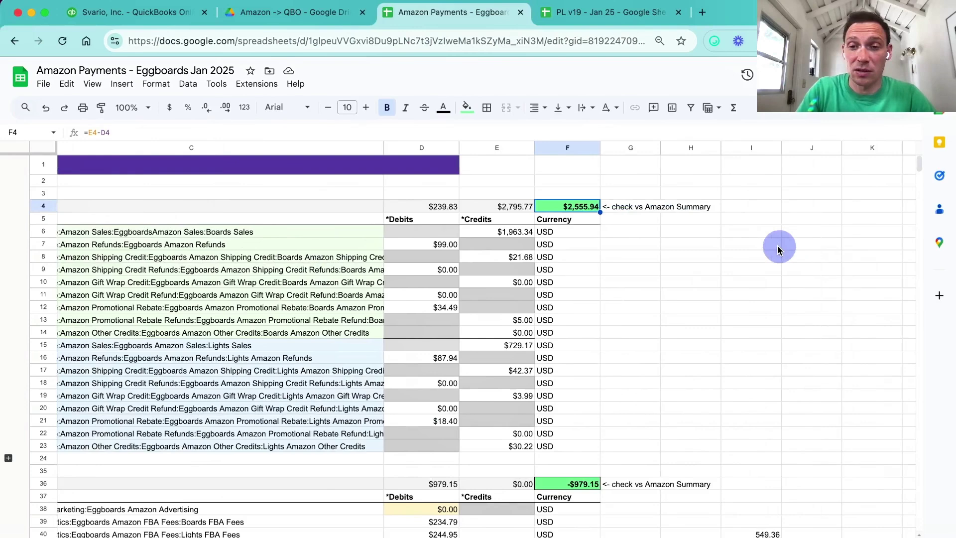
scroll(610, 347, "down", 2)
scroll(582, 393, "down", 1)
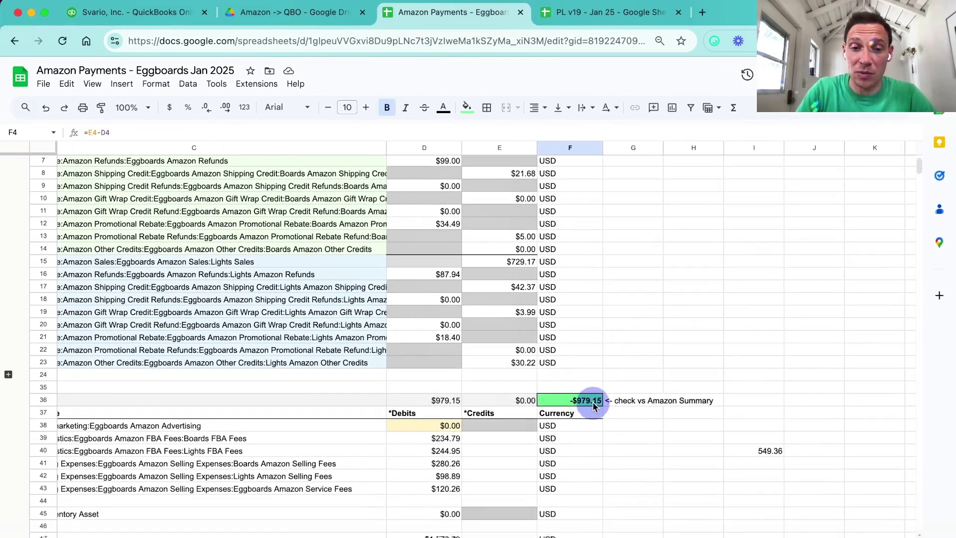
scroll(581, 395, "left", 5)
scroll(647, 414, "right", 5)
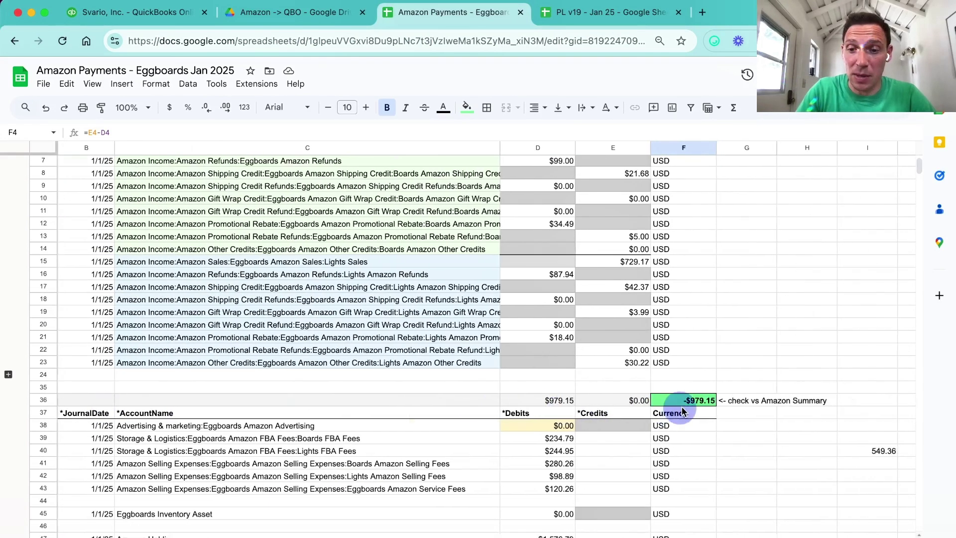
key("ctrl+Right")
key("ctrl+Right")
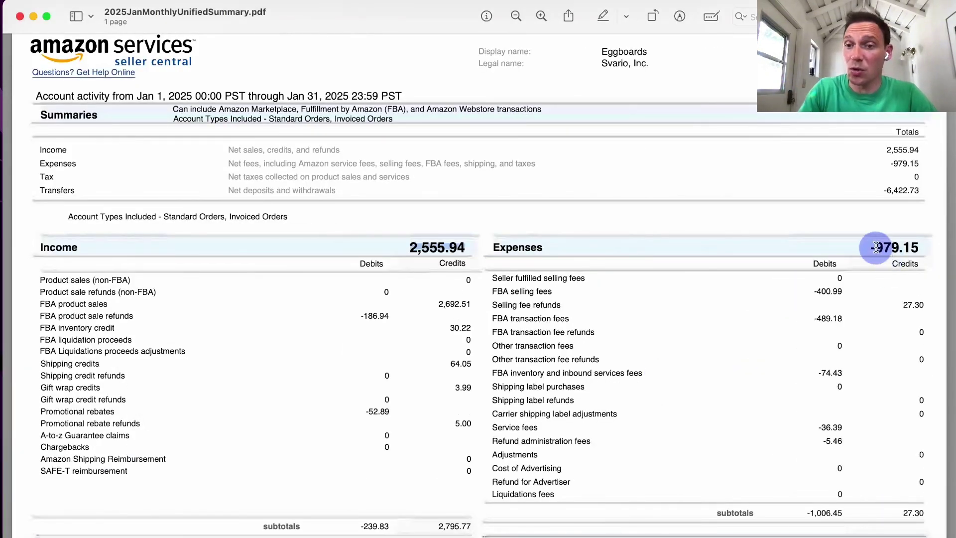
scroll(907, 252, "down", 3)
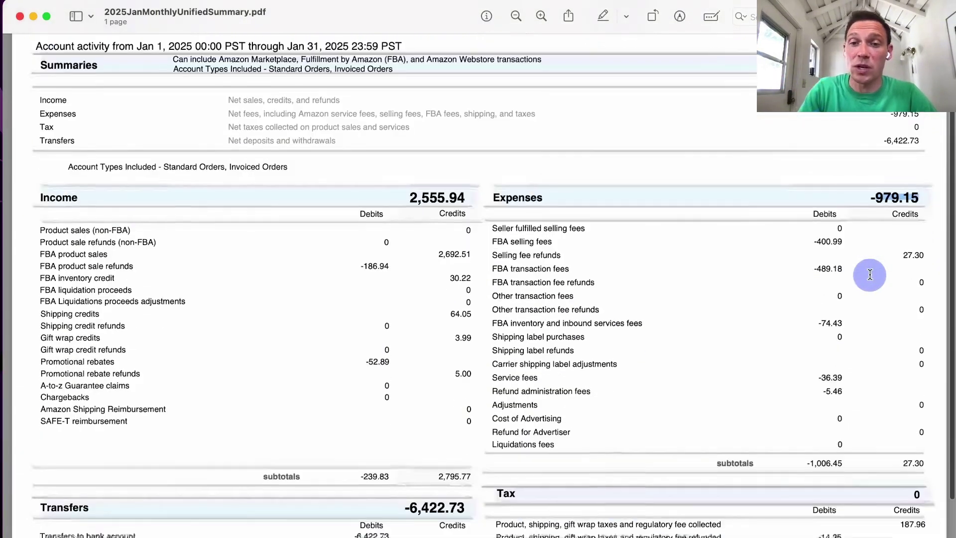
key("ctrl+Left")
key("ctrl+Left")
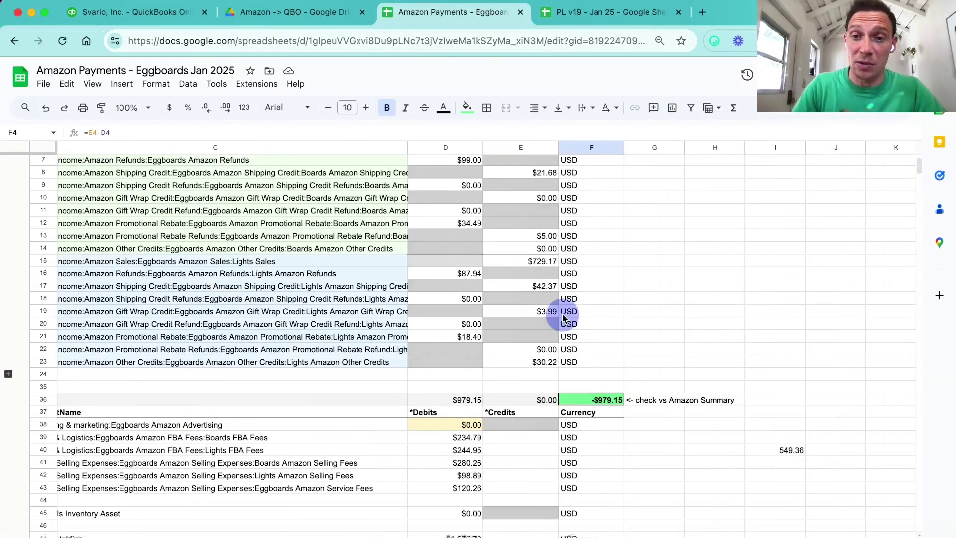
- Review the account name formulas in the Income section, from the Boards gift wrap credit up to Amazon refunds
scroll(524, 295, "up", 3)
scroll(524, 295, "left", 2)
scroll(512, 288, "left", 2)
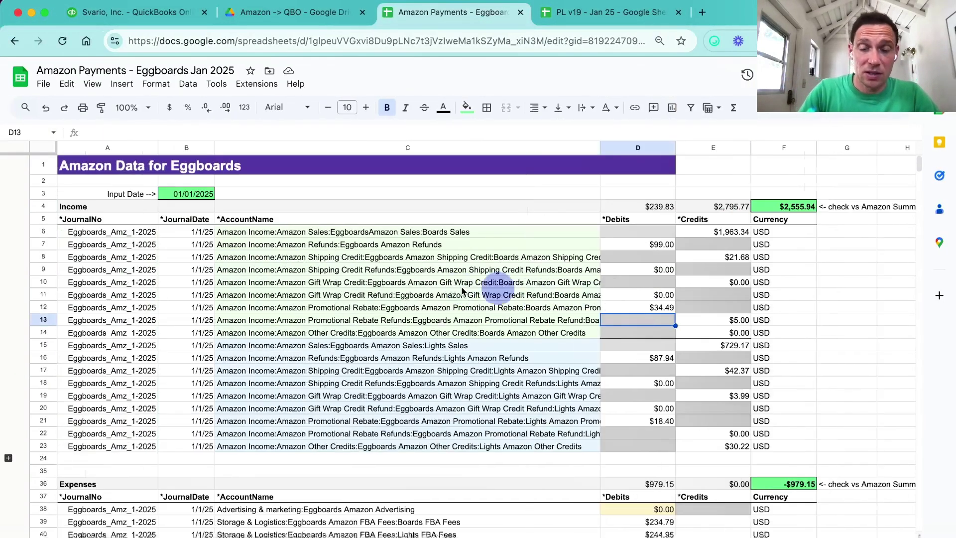
left_click(391, 283)
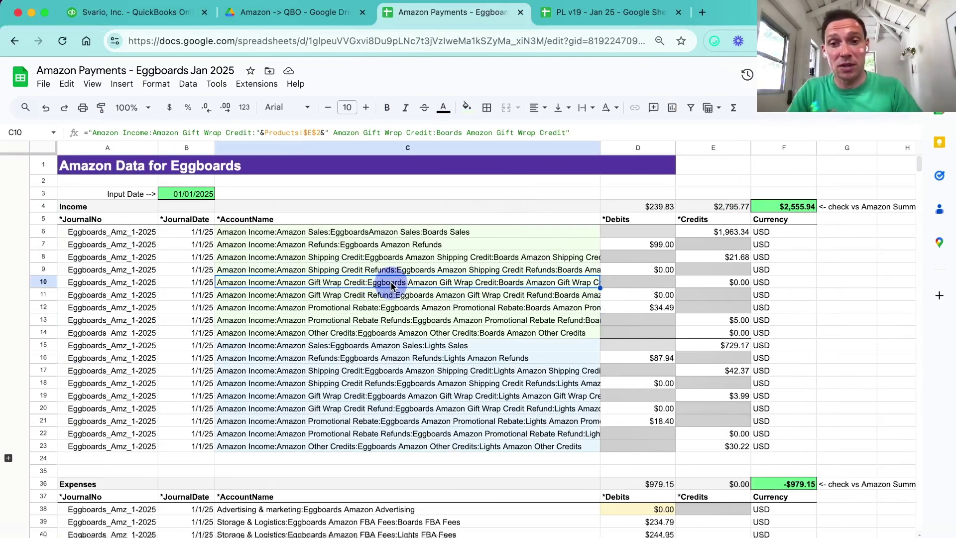
key("Up")
key("Up")
key("Up")
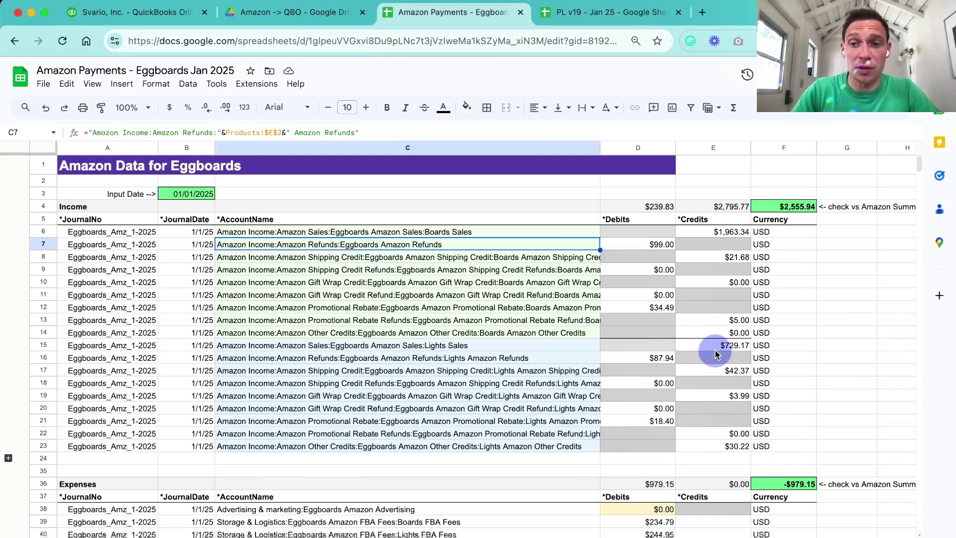
- Switch to QuickBooks, look over the January 2025 Profit and Loss report and open the Import data page
left_click(142, 12)
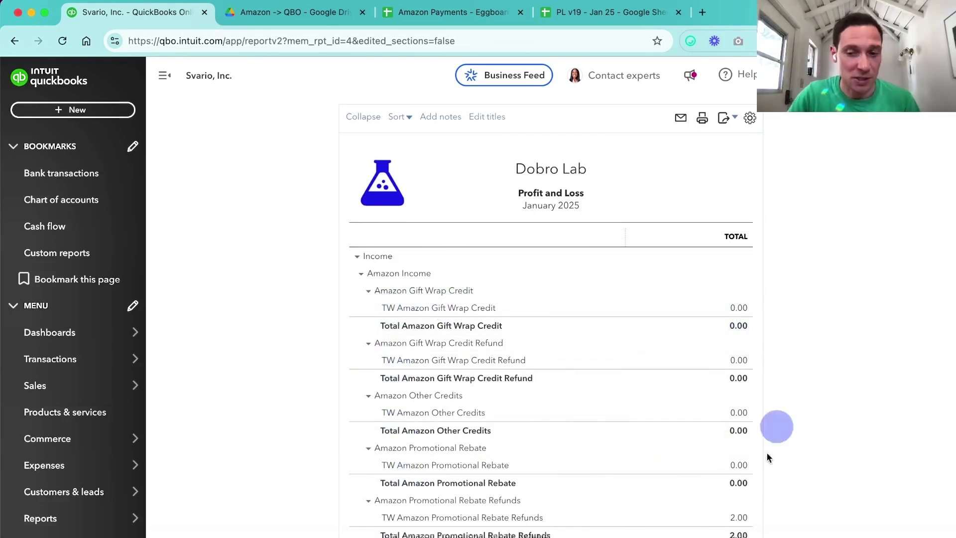
scroll(767, 463, "down", 1)
scroll(737, 370, "down", 1)
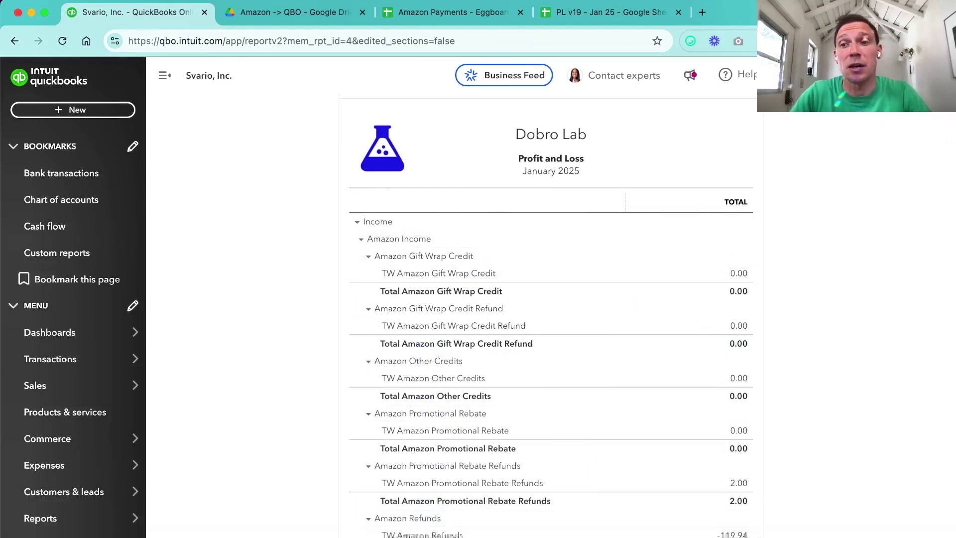
left_click(784, 74)
left_click(702, 174)
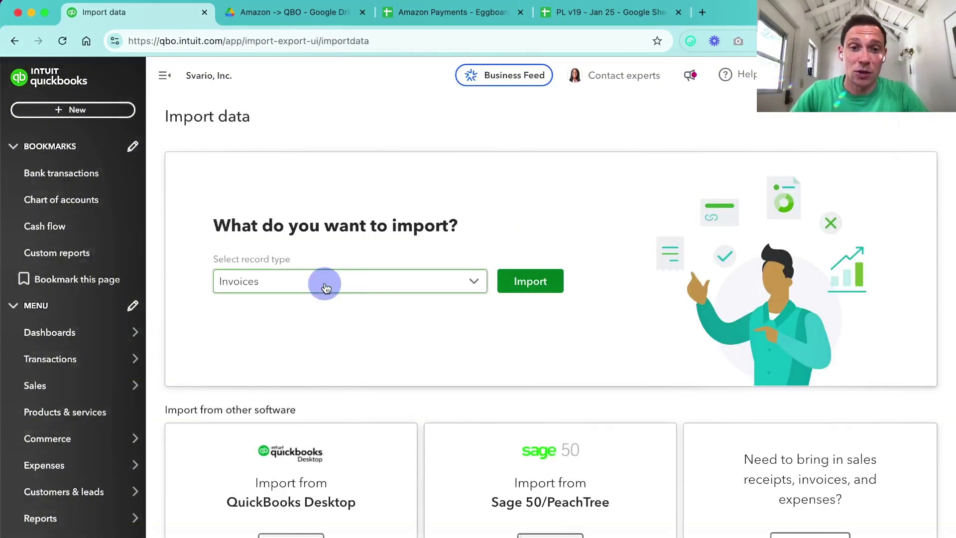
- Switch to the Amazon Payments spreadsheet and check the Income and Expenses total formulas
left_click(390, 13)
left_click(498, 280)
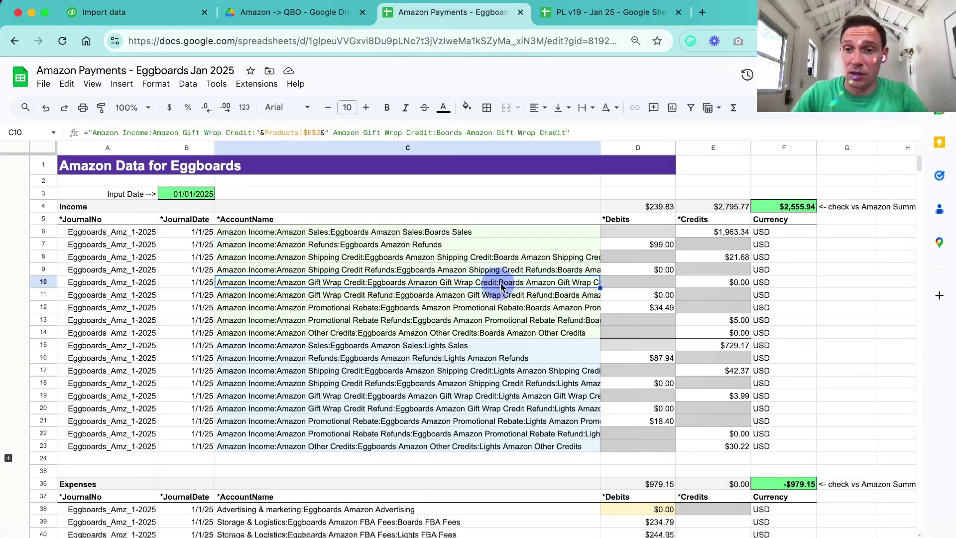
left_click(797, 206)
left_click(795, 485)
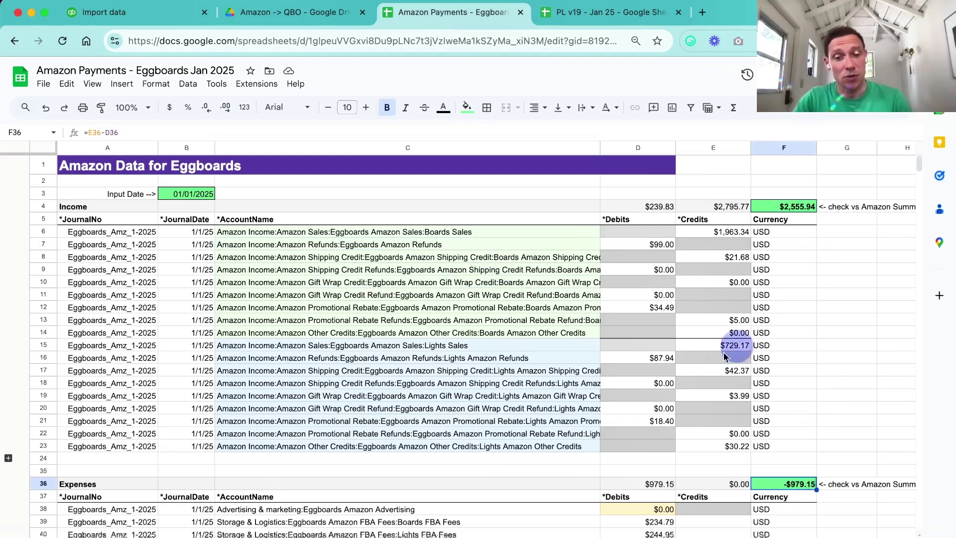
- Open the sheet with the compiled journal entry lines and download it as a CSV file
left_click(351, 536)
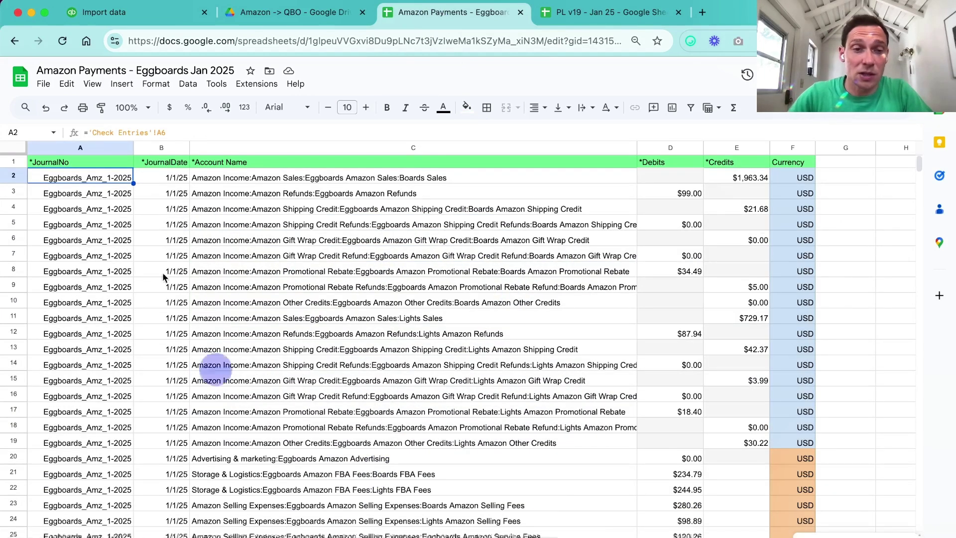
left_click(44, 84)
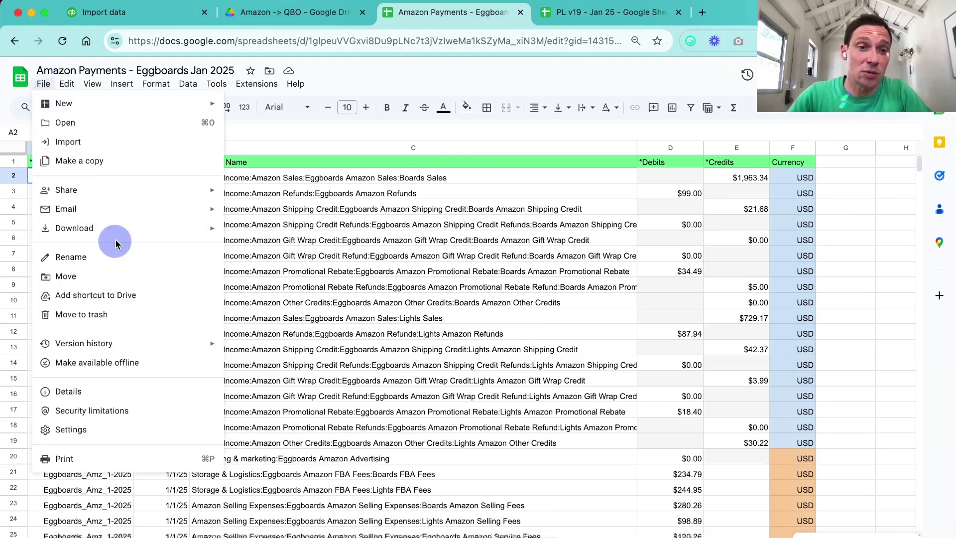
mouse_move(122, 231)
left_click(286, 310)
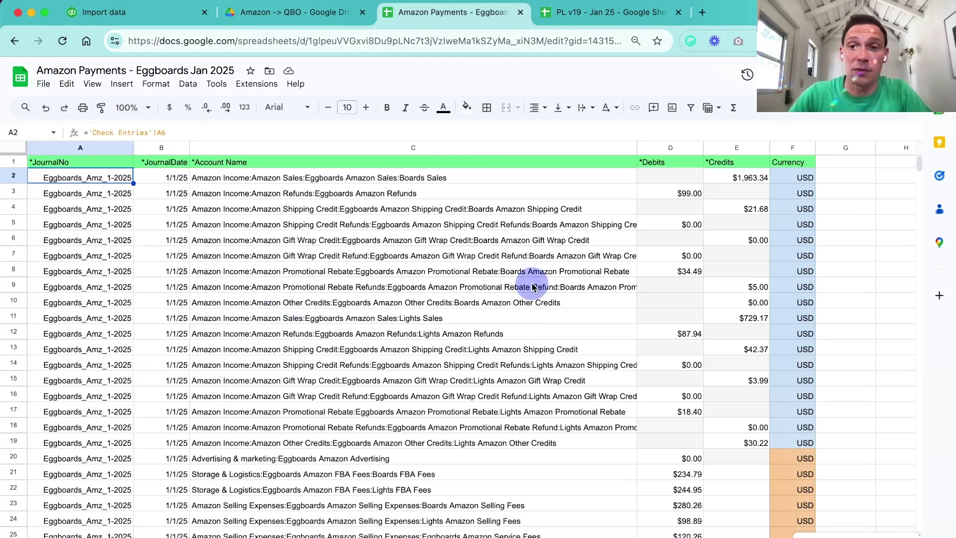
- Switch to QuickBooks and start a data import with Journal Entries as the record type
left_click(131, 14)
left_click(323, 290)
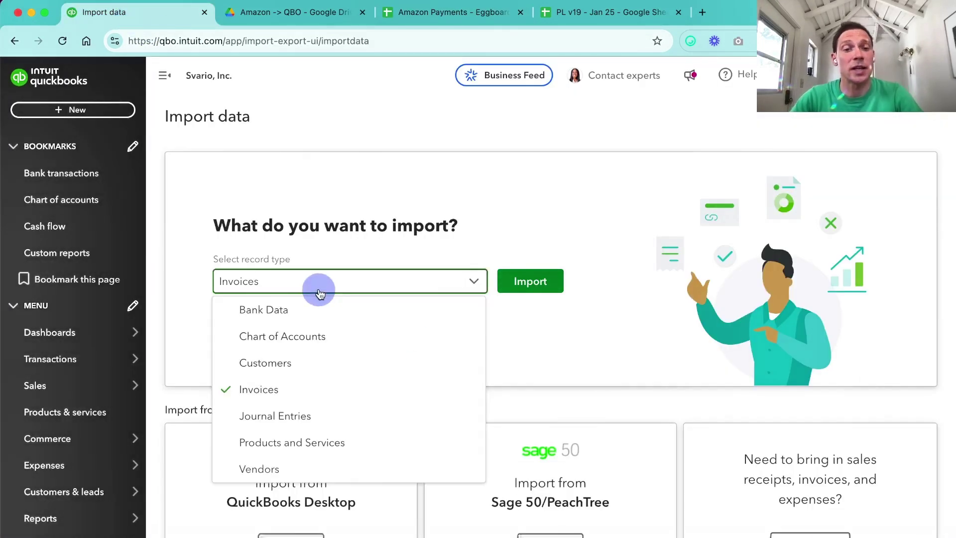
left_click(288, 417)
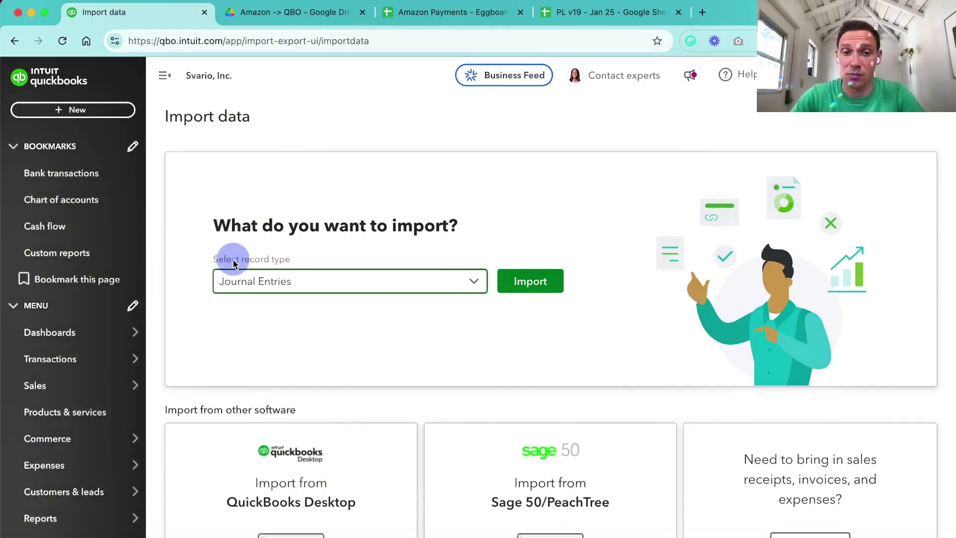
left_click(554, 287)
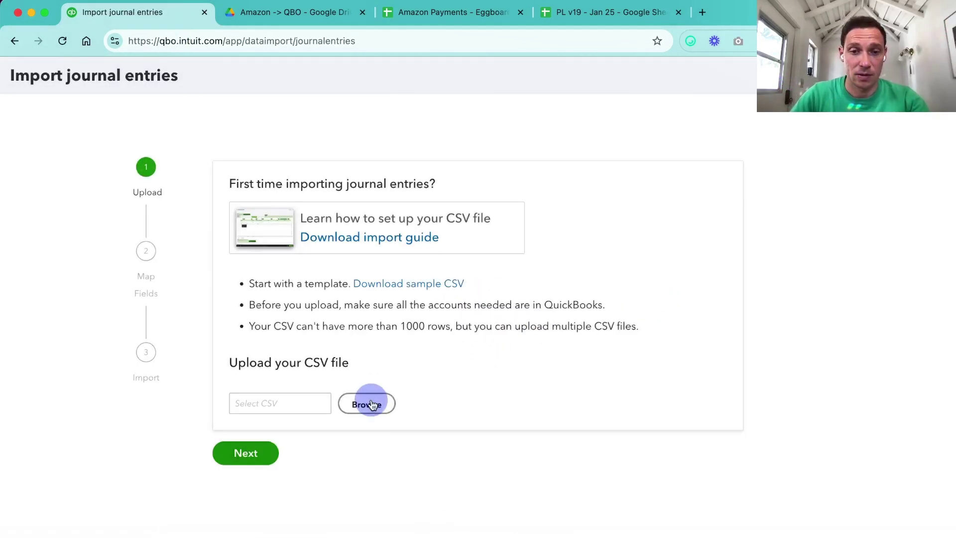
- Upload the Amazon Payments CSV file from the Desktop and continue to the field mapping
left_click(369, 403)
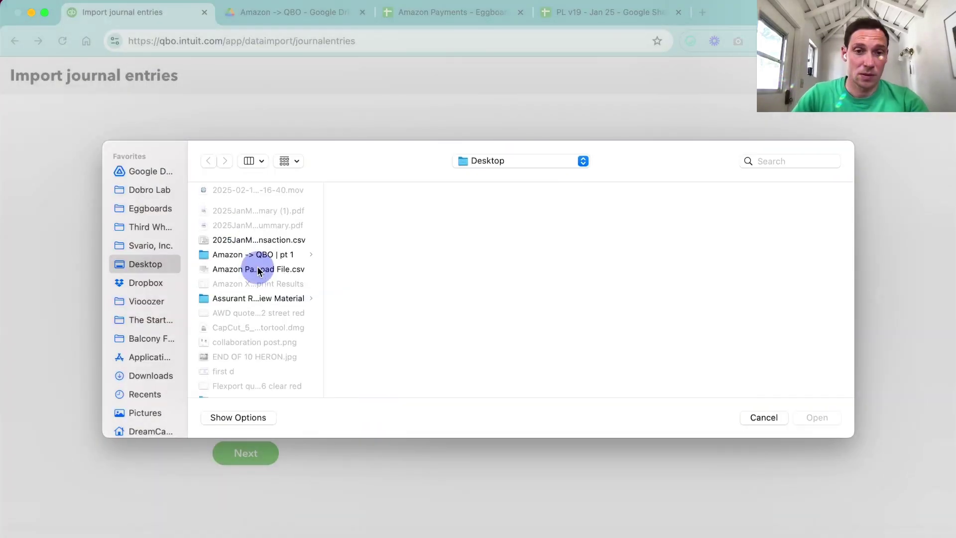
left_click(258, 269)
left_click(817, 418)
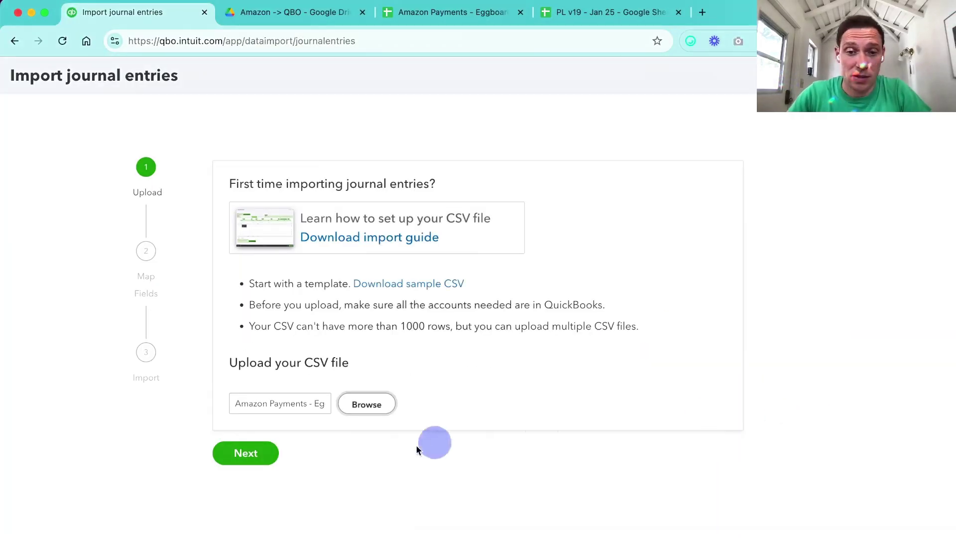
left_click(246, 453)
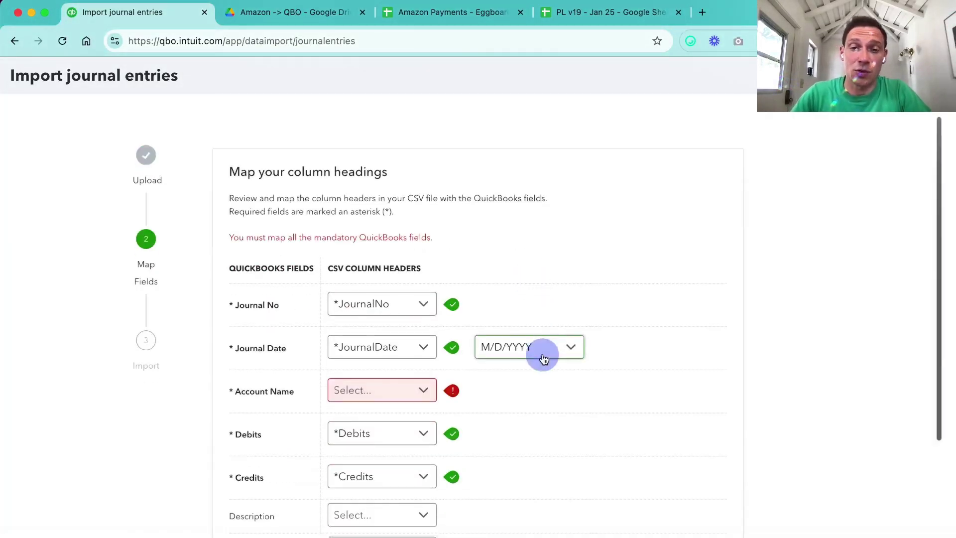
- Map the Account Name field to the *Account Name column and complete the journal entry import
scroll(544, 356, "down", 3)
left_click(361, 266)
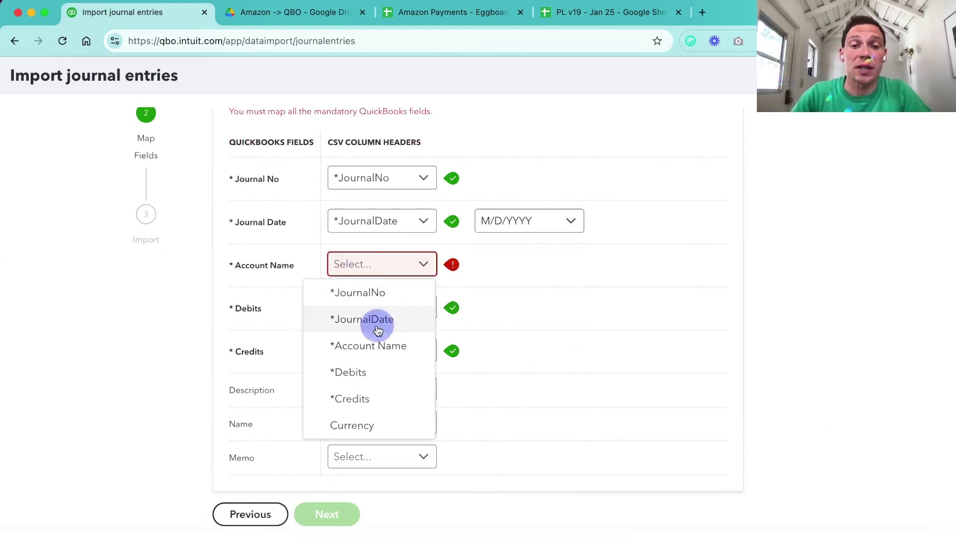
left_click(379, 345)
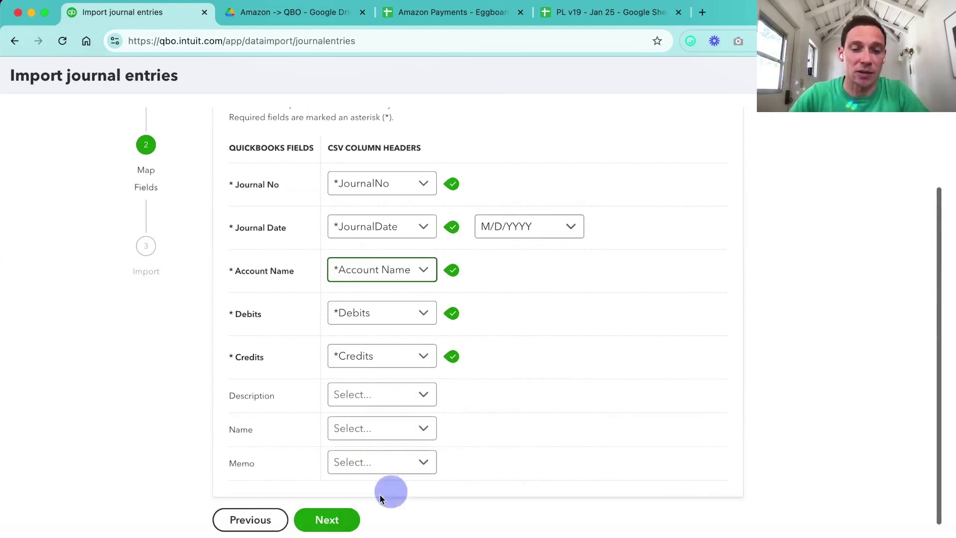
left_click(331, 518)
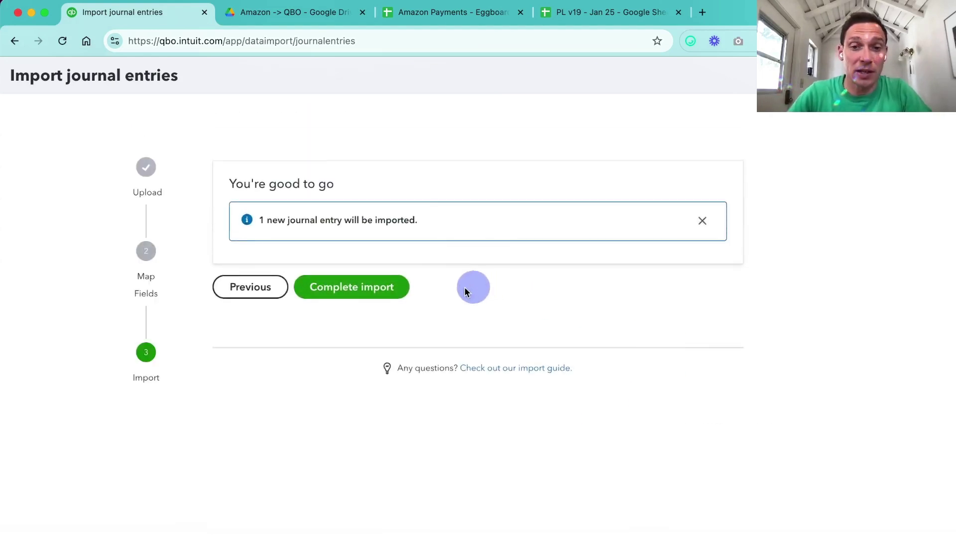
left_click(379, 287)
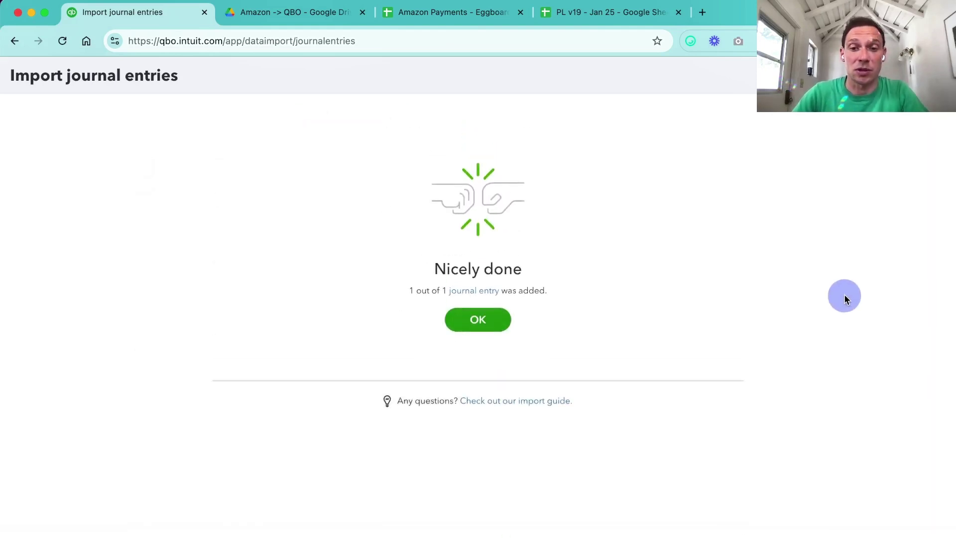
left_click(491, 329)
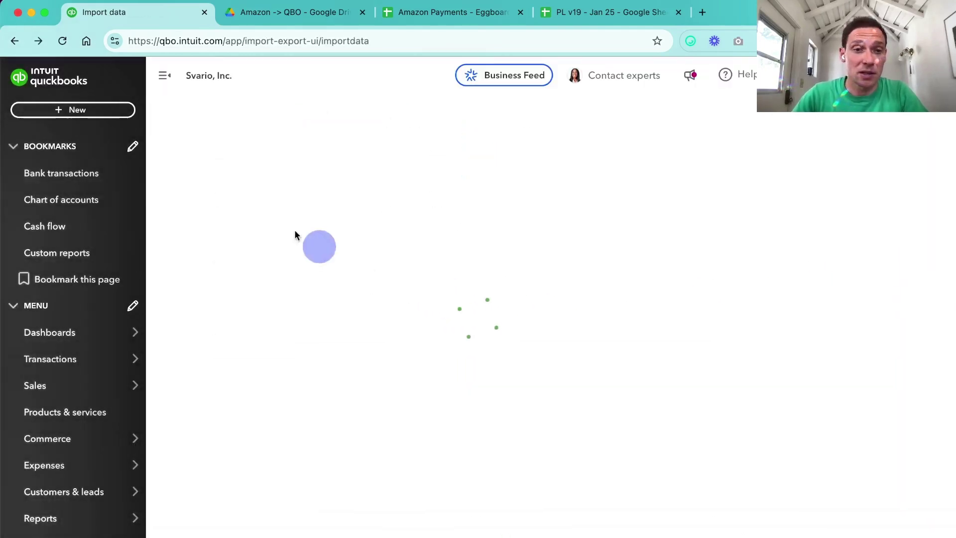
- Open the Dobro PL - Last Month custom report and review its Amazon income lines from gift wrap credits down to Amazon Sales
left_click(69, 251)
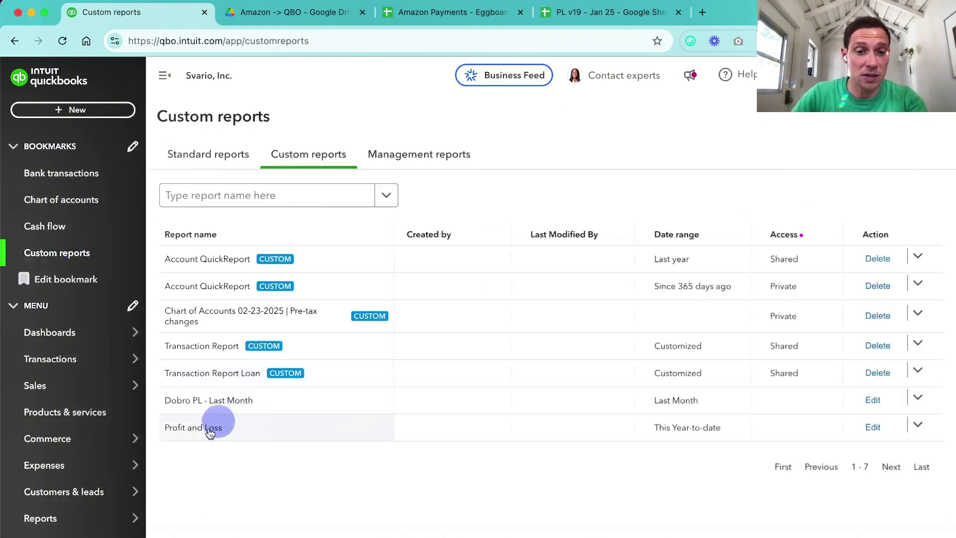
left_click(222, 400)
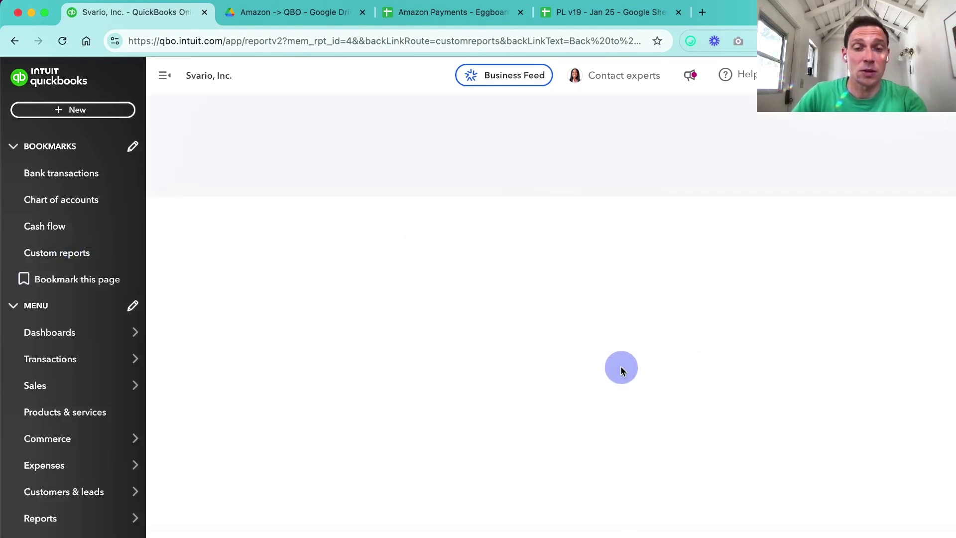
scroll(598, 370, "down", 3)
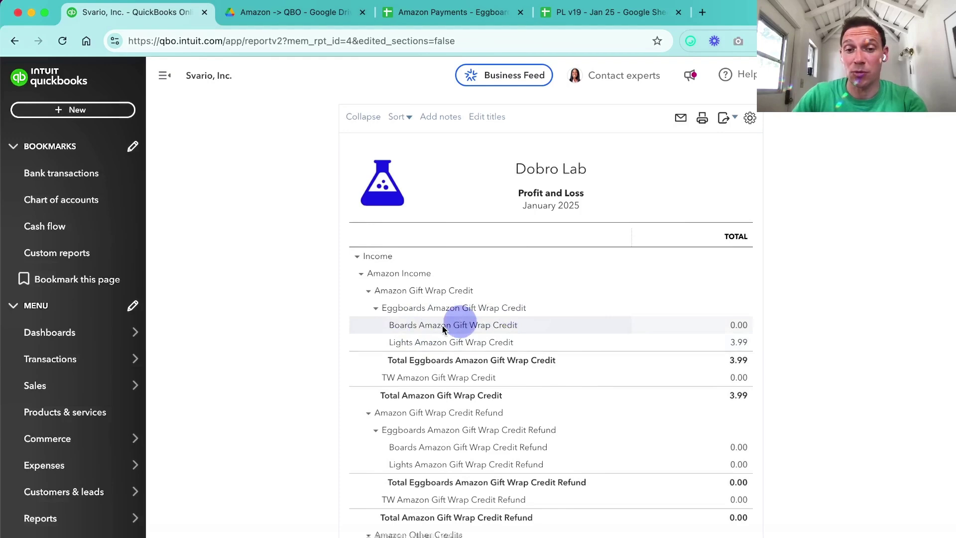
scroll(519, 342, "down", 3)
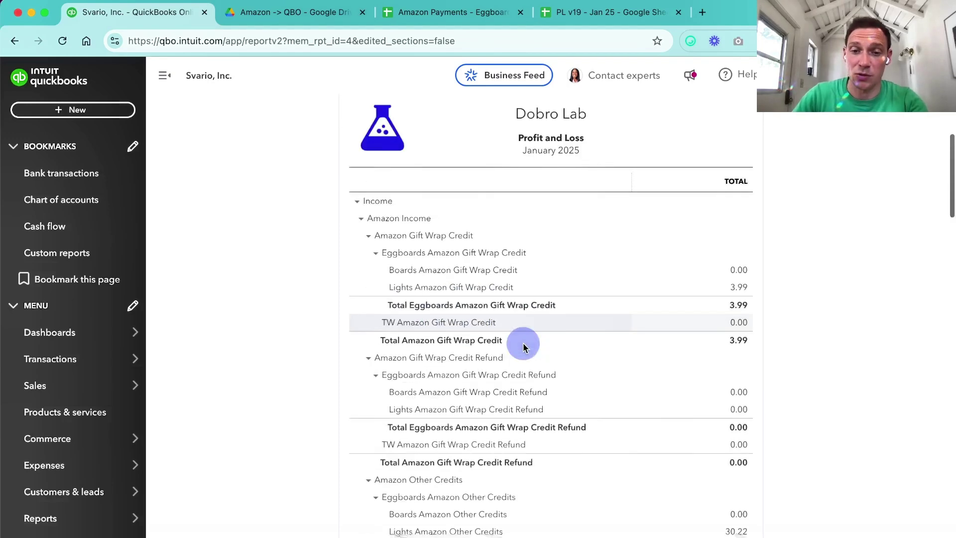
scroll(520, 340, "down", 4)
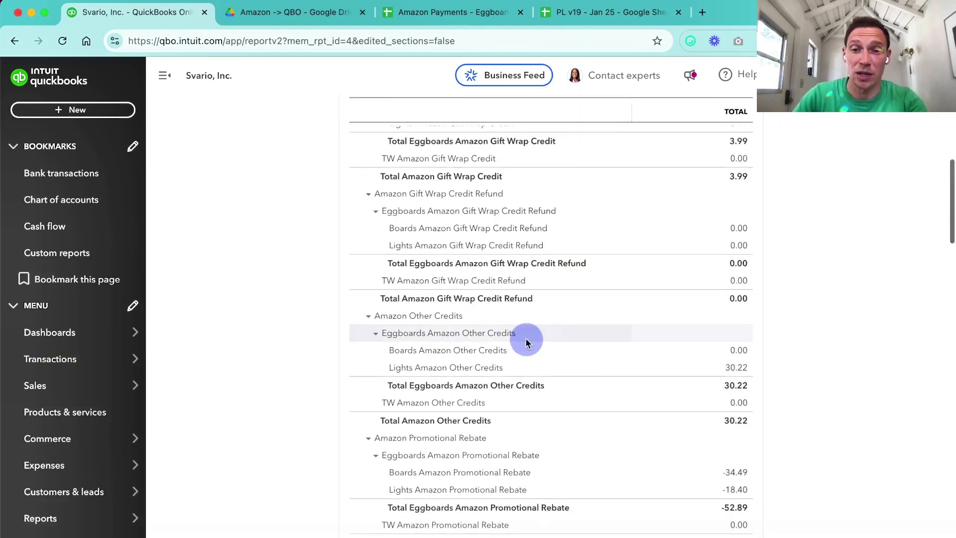
scroll(508, 336, "down", 3)
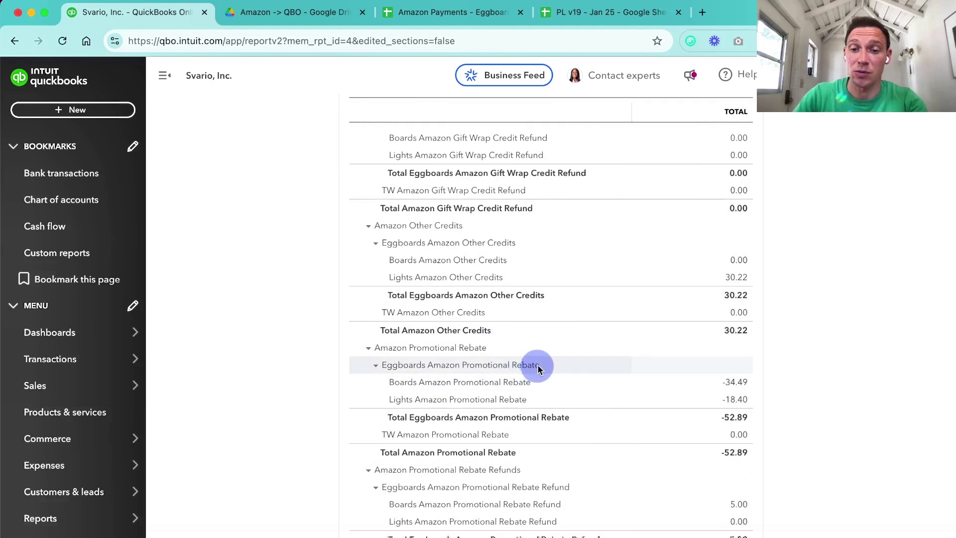
scroll(577, 373, "down", 4)
scroll(604, 376, "down", 2)
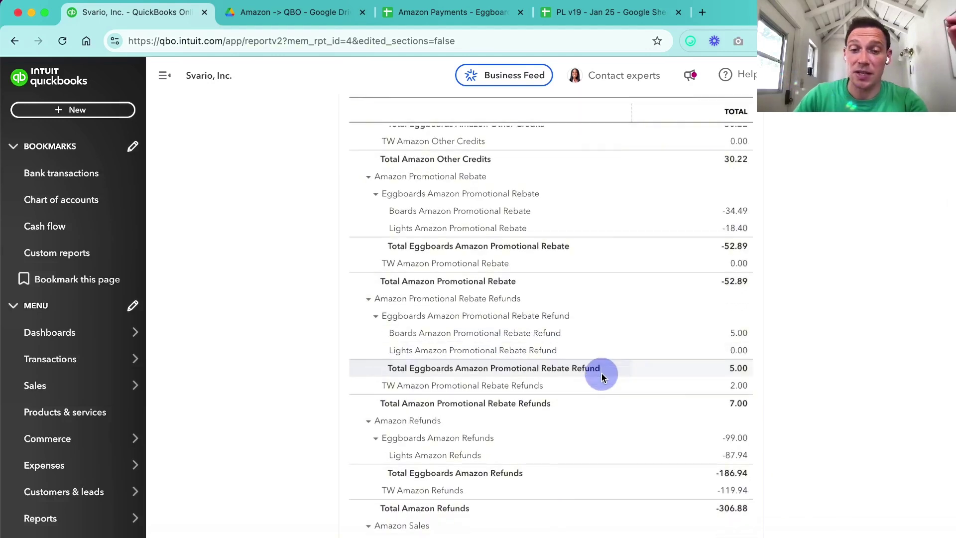
scroll(602, 377, "down", 3)
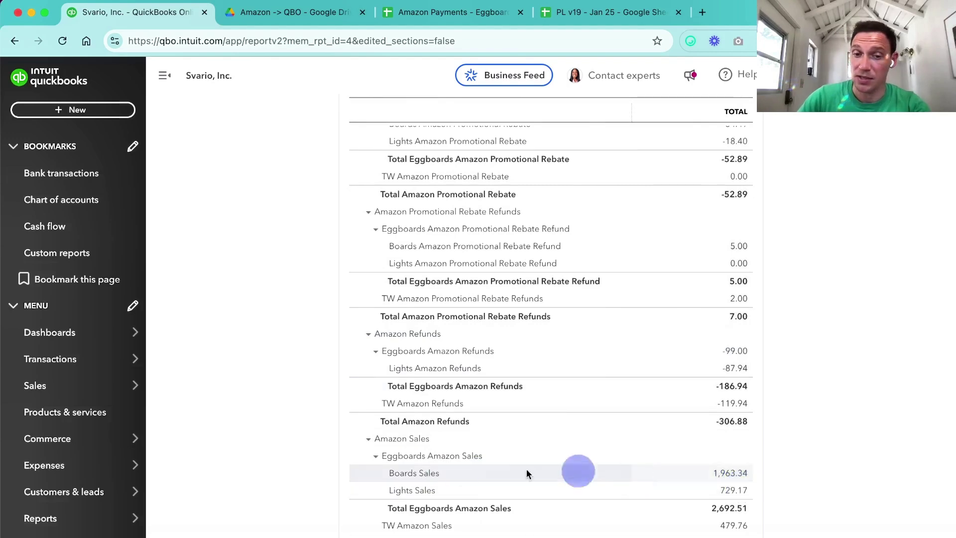
- Review the Profit and Loss report's Amazon income accounts again and collapse the Eggboards Amazon Sales group
scroll(497, 390, "up", 15)
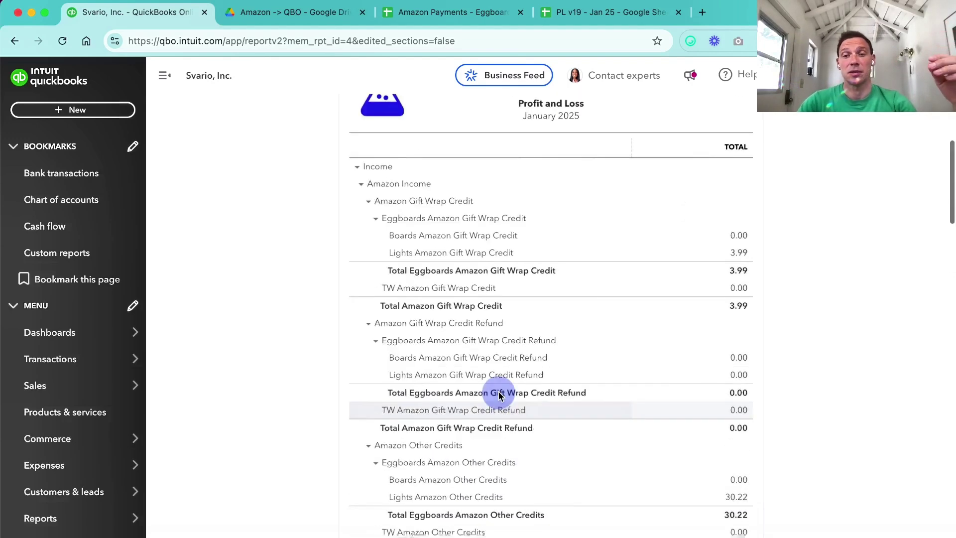
scroll(548, 399, "down", 3)
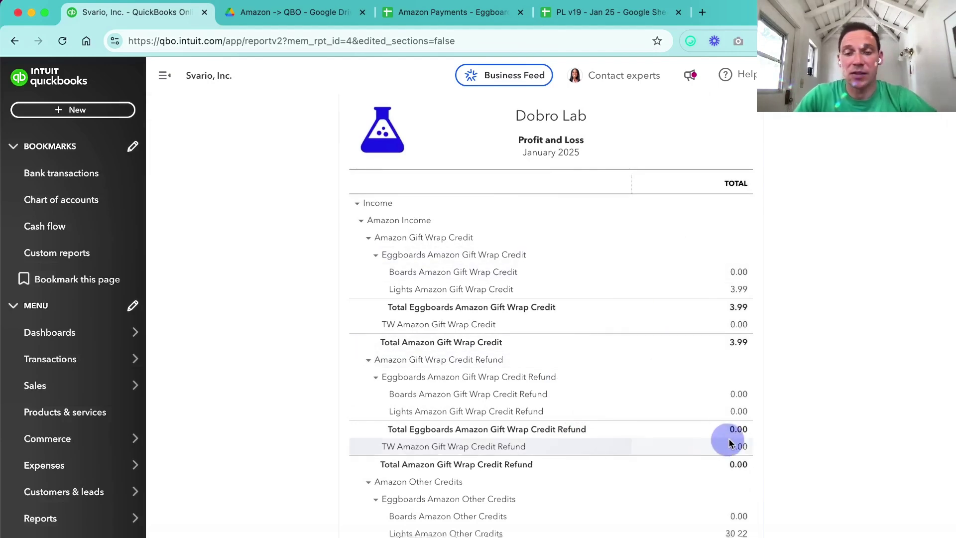
scroll(729, 441, "down", 10)
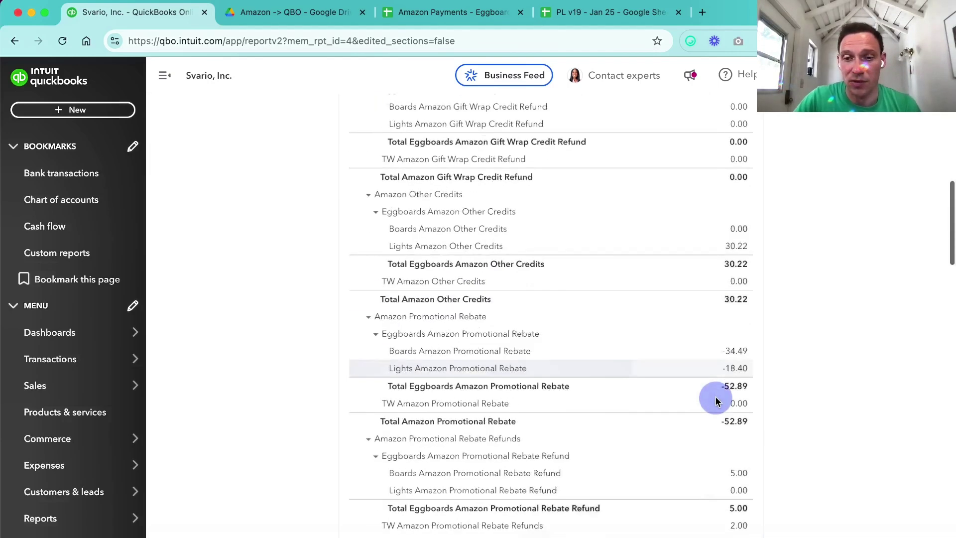
left_click(375, 469)
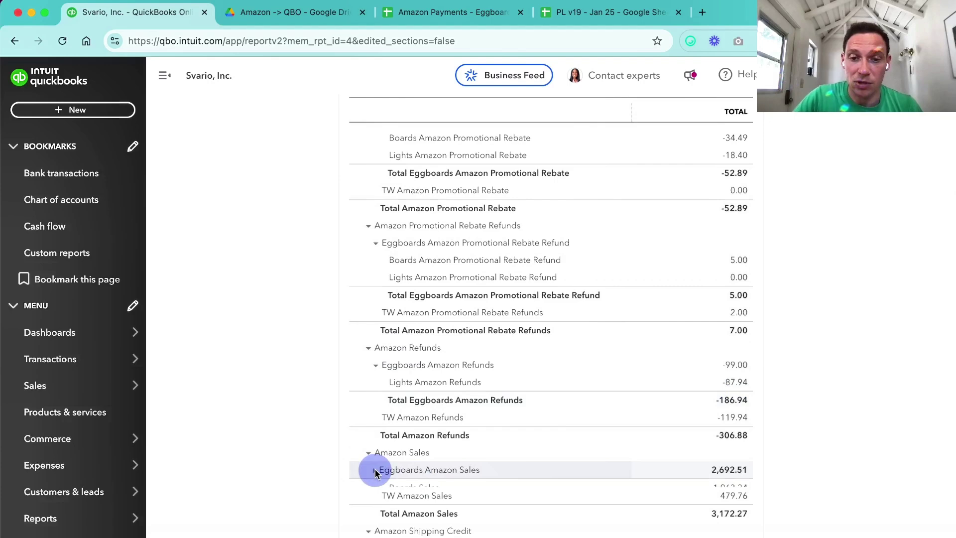
scroll(599, 420, "up", 4)
scroll(599, 420, "up", 10)
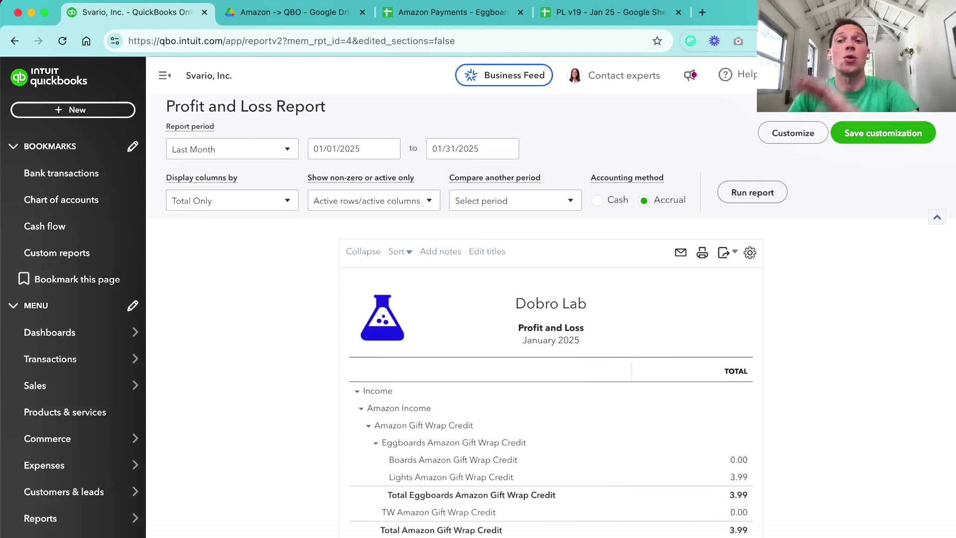
- Open the QuickBooks chart of accounts, and review the Boards Sales and Amazon Refunds account name formulas in the Amazon Payments spreadsheet
left_click(889, 75)
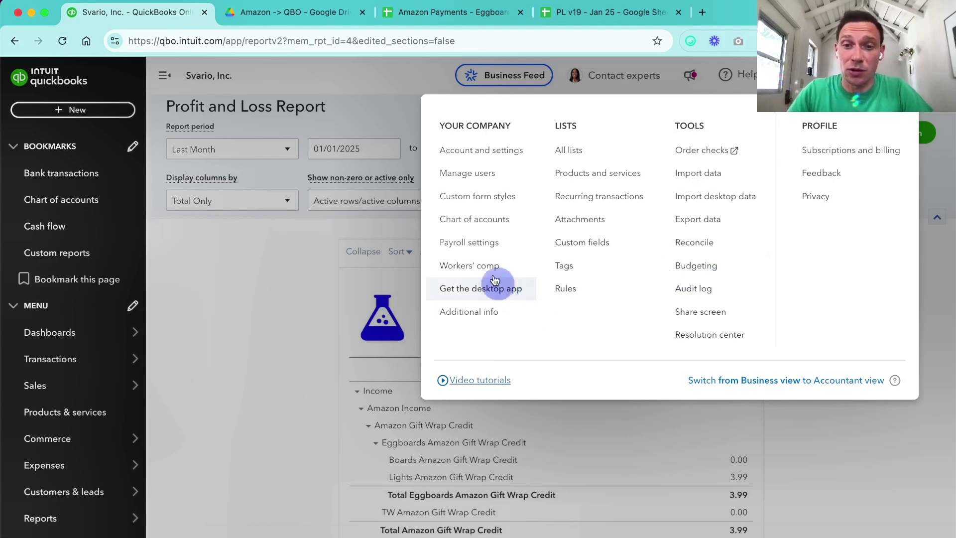
left_click(453, 224)
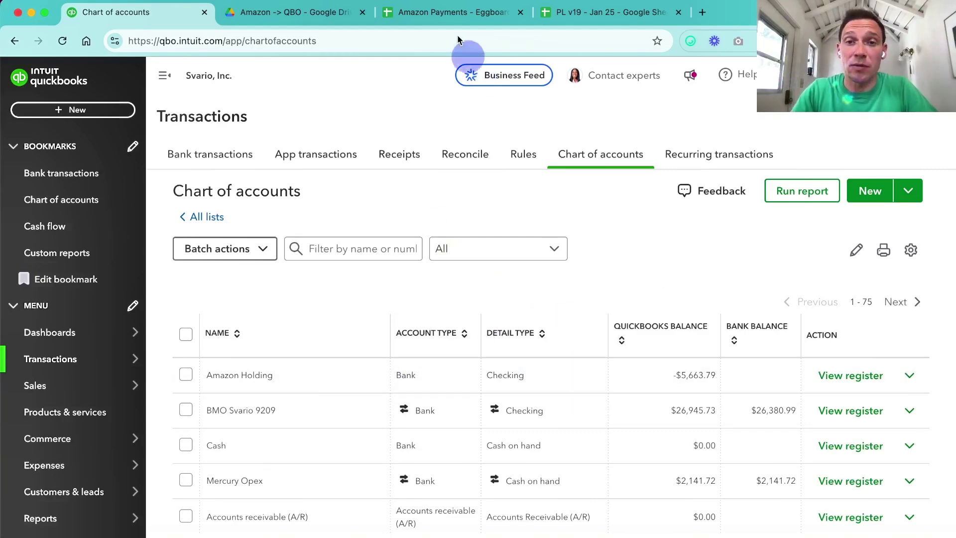
left_click(435, 12)
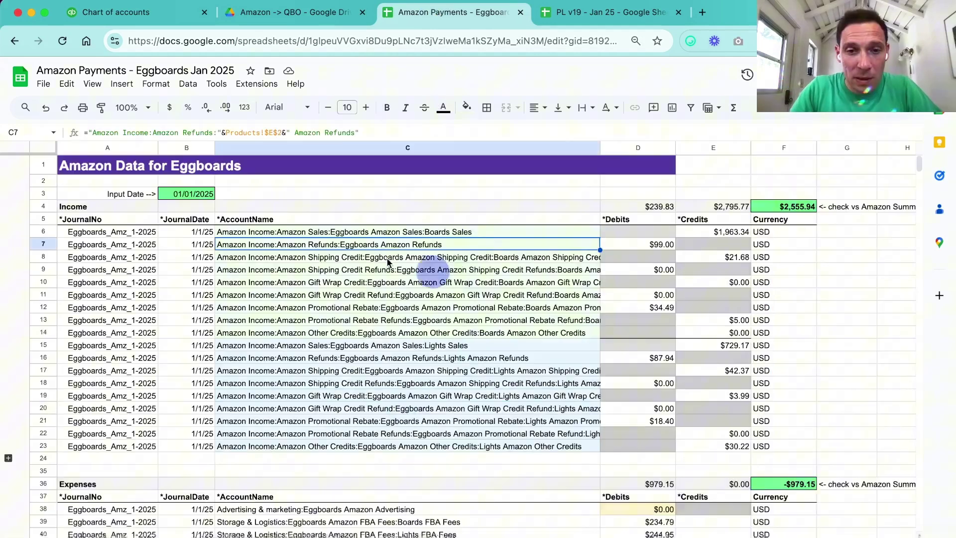
left_click(477, 234)
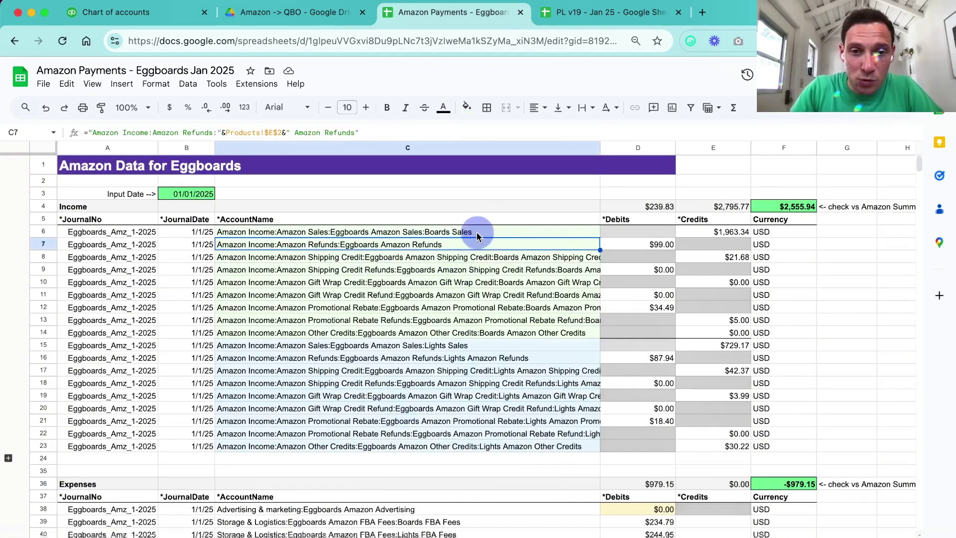
left_click(477, 233)
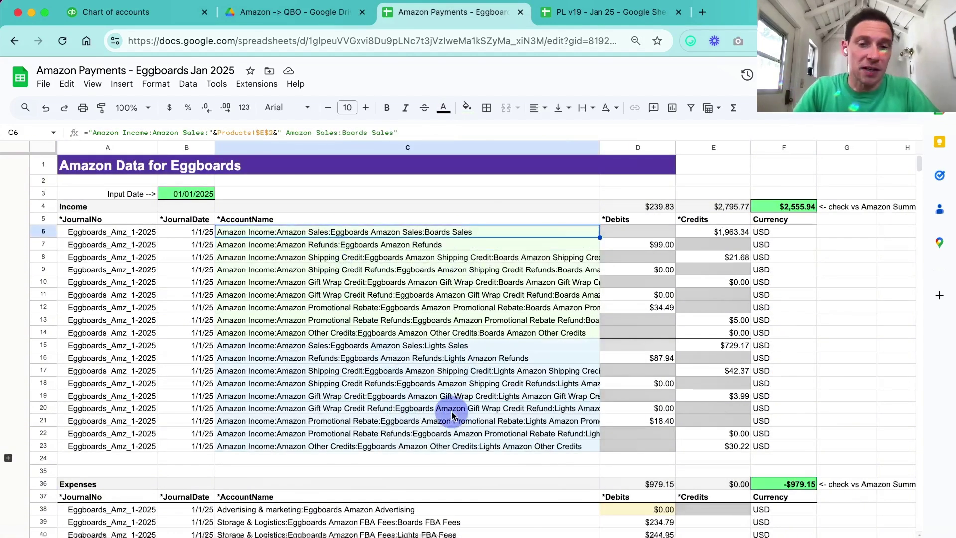
left_click(360, 245)
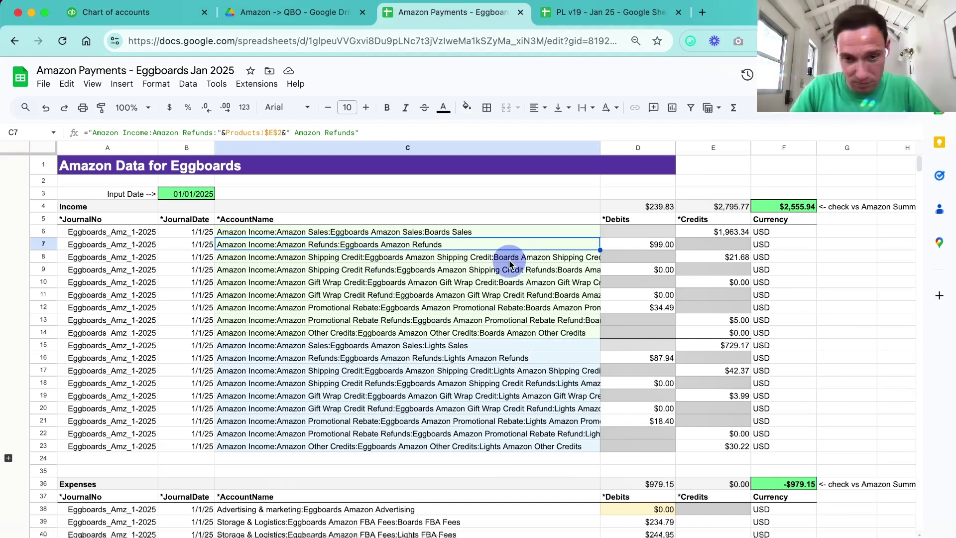
- Find the import option in the QuickBooks chart of accounts and look over the Your Brand account names in the Amazon Payments spreadsheet
left_click(172, 21)
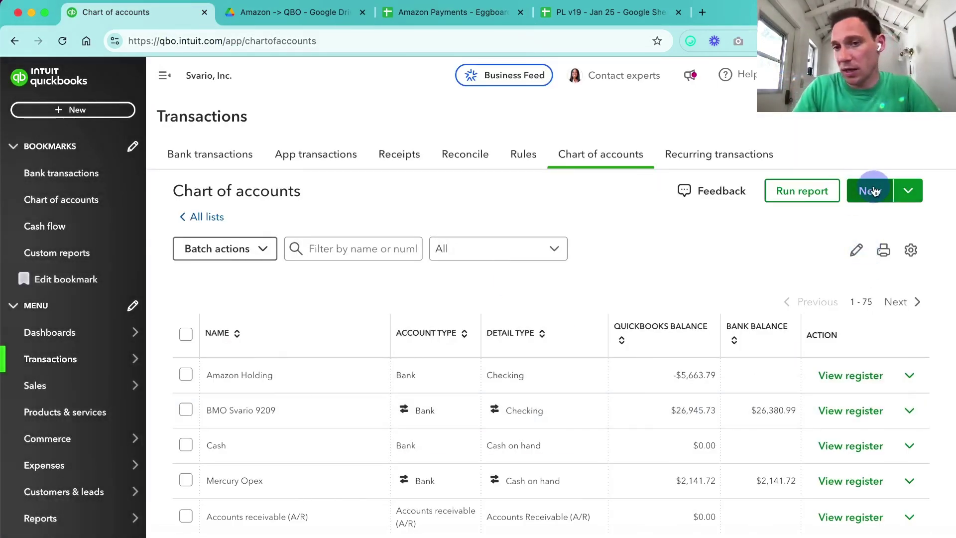
left_click(907, 190)
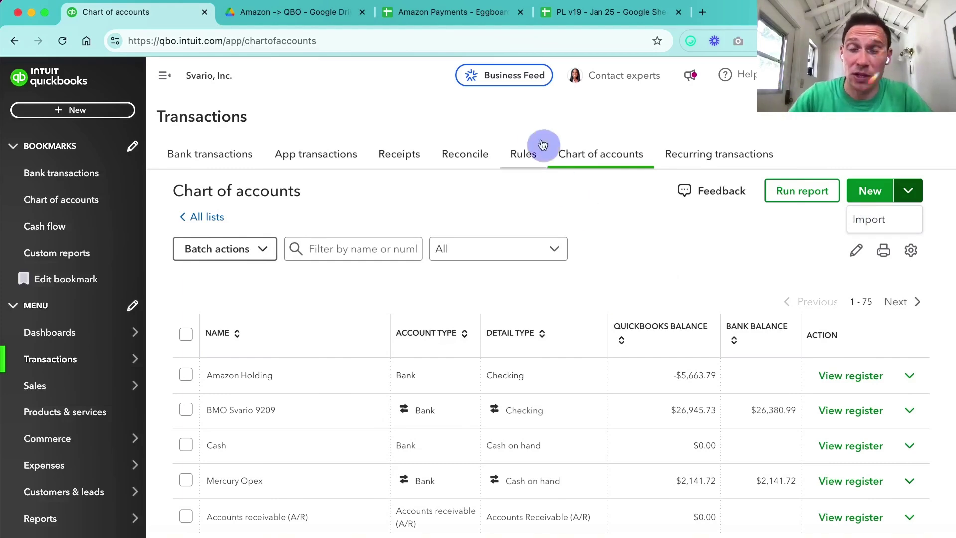
left_click(454, 15)
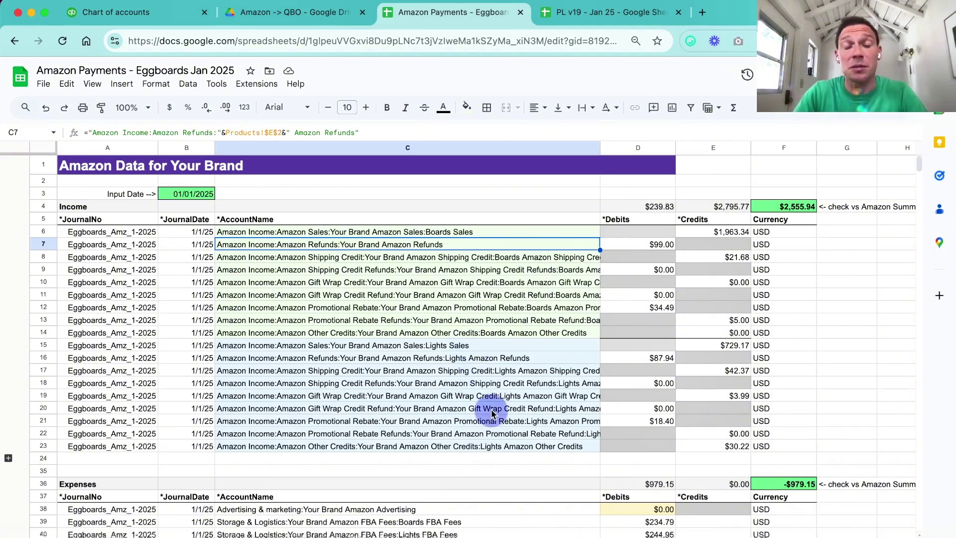
left_click(144, 13)
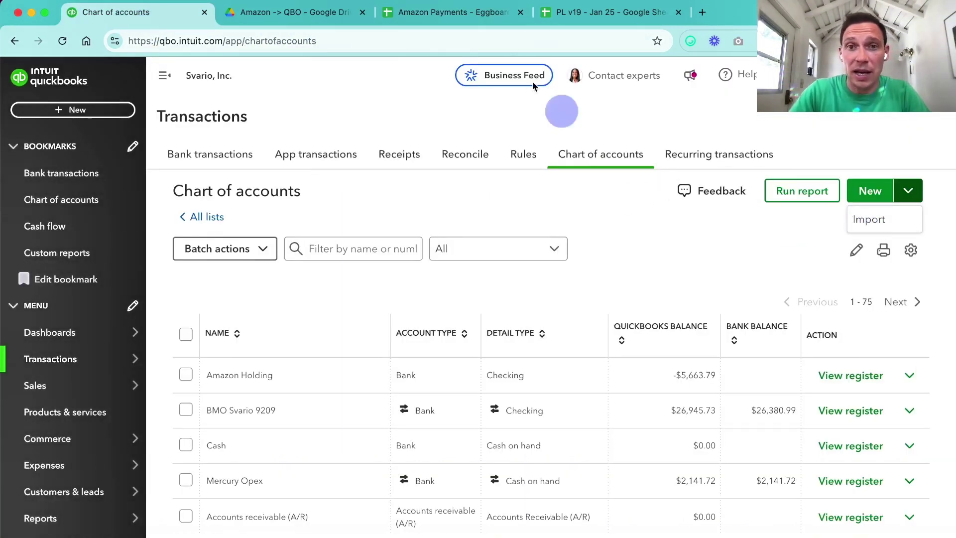
left_click(440, 20)
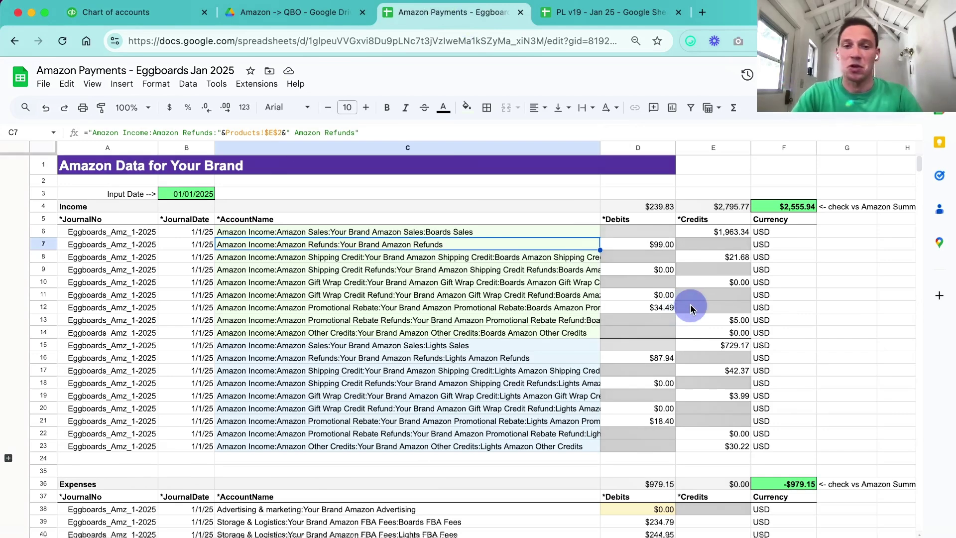